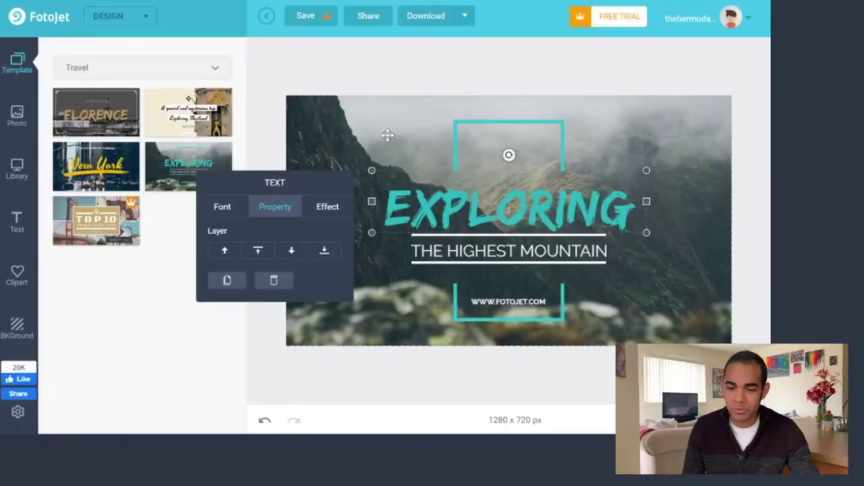
click(385, 135)
click(428, 209)
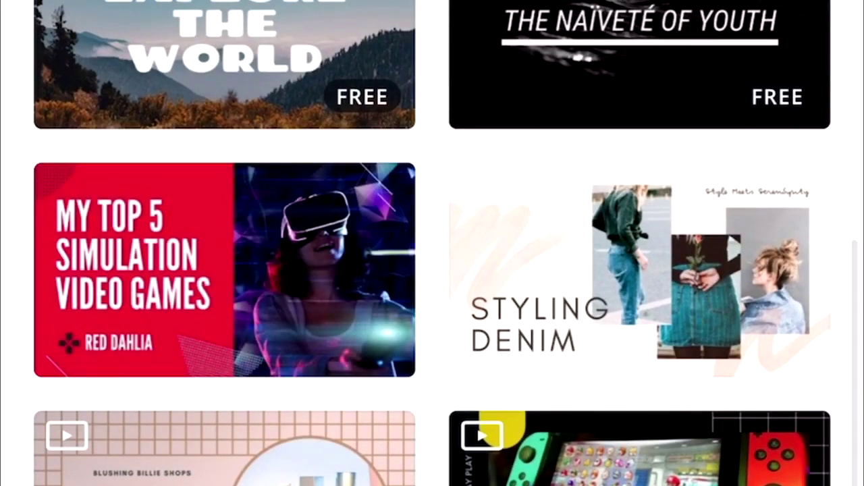
scroll(432, 243, up, 2)
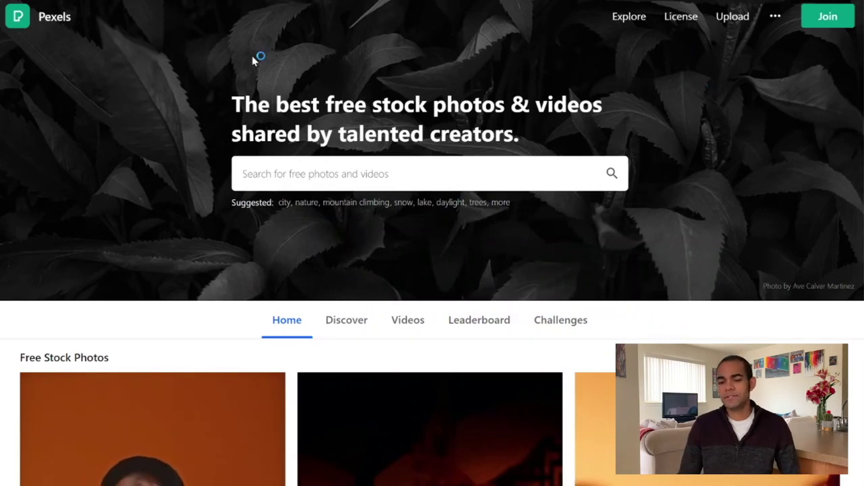
- Browse the free stock photos on the Pexels home page
click(243, 174)
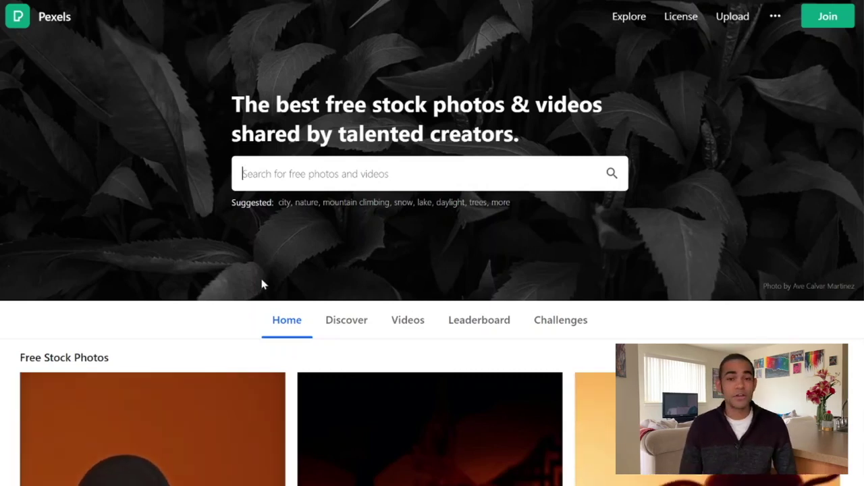
scroll(263, 285, down, 15)
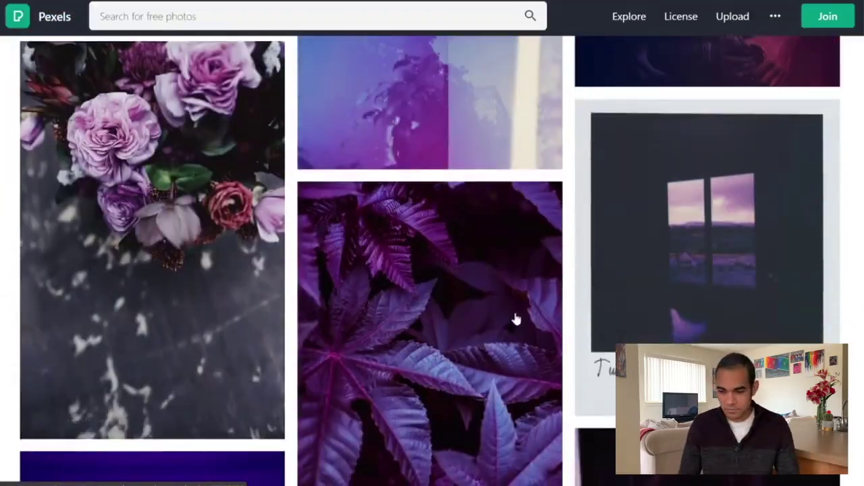
scroll(513, 318, down, 6)
scroll(501, 325, down, 10)
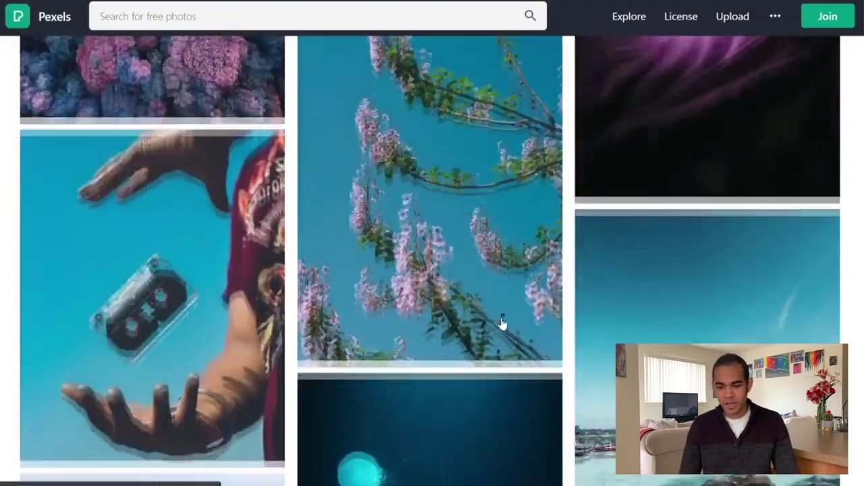
scroll(502, 325, down, 8)
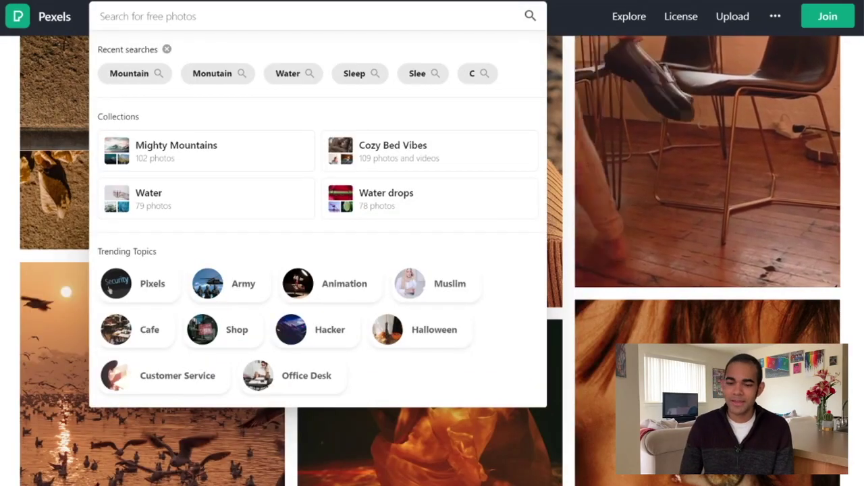
- Search Pexels for mountain photos using the recent search "Mountain"
click(566, 22)
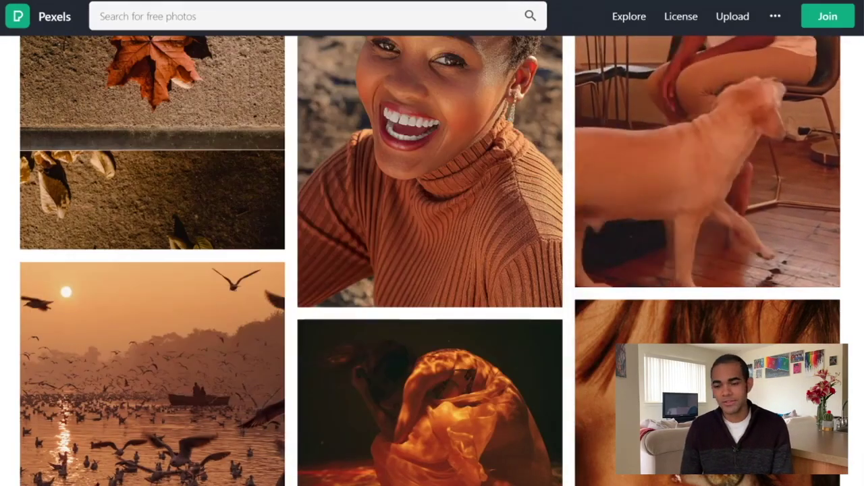
click(530, 15)
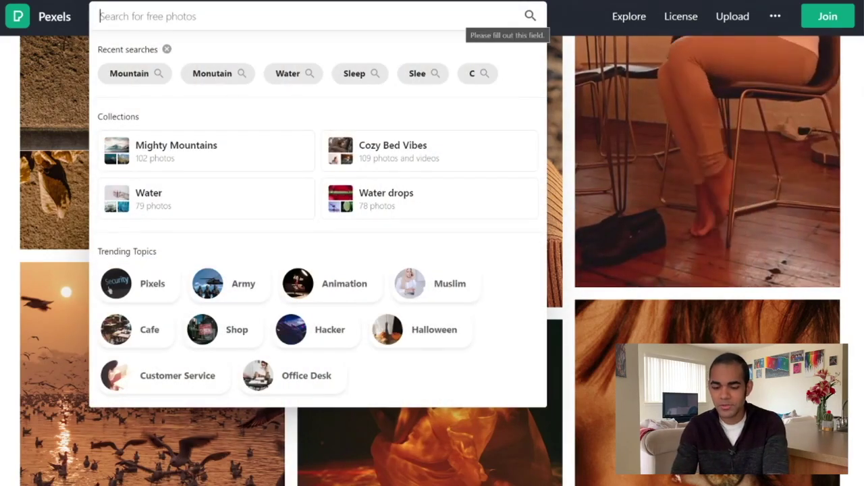
text(mo)
click(120, 68)
- Download the photo of the person in a red jacket at the cave opening at the custom size 1920 x 1080
scroll(304, 200, down, 5)
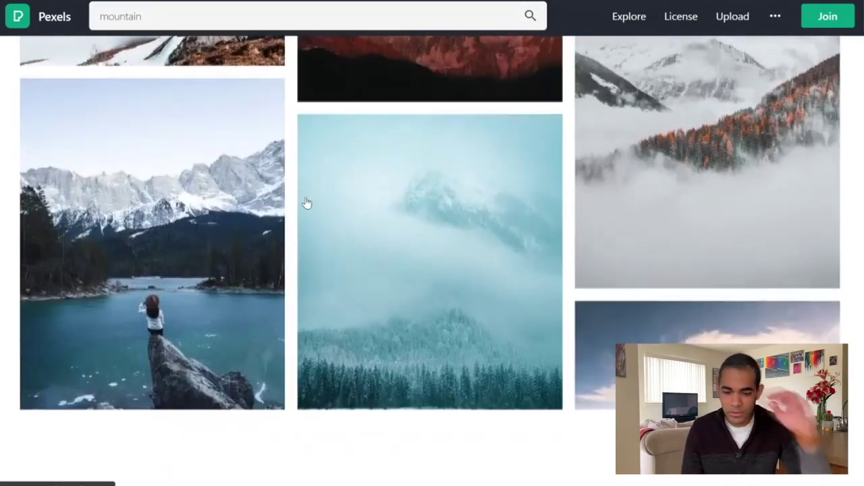
scroll(305, 203, down, 8)
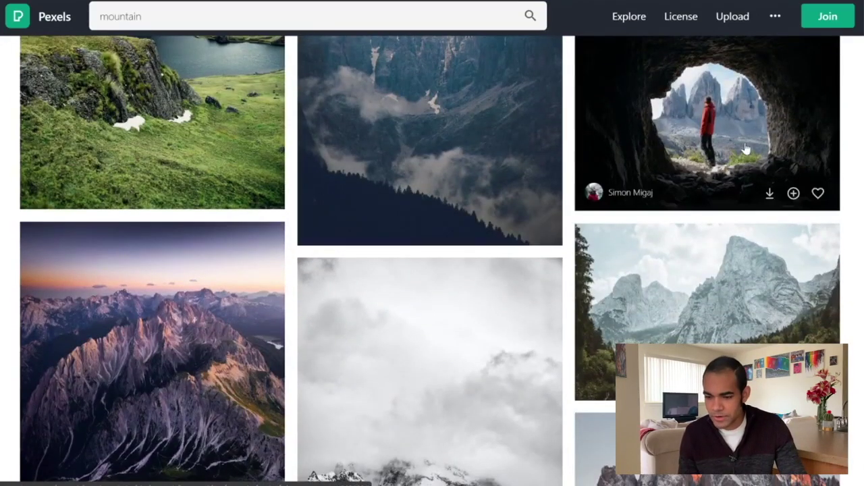
scroll(742, 150, up, 2)
click(726, 211)
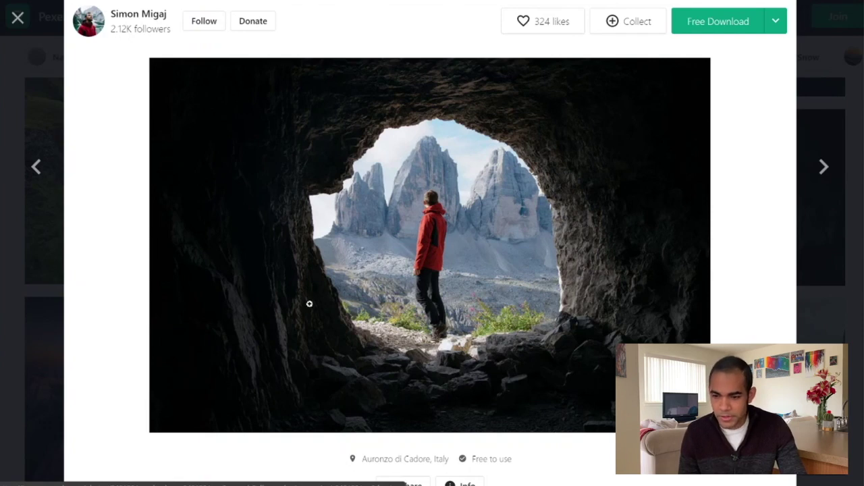
click(773, 23)
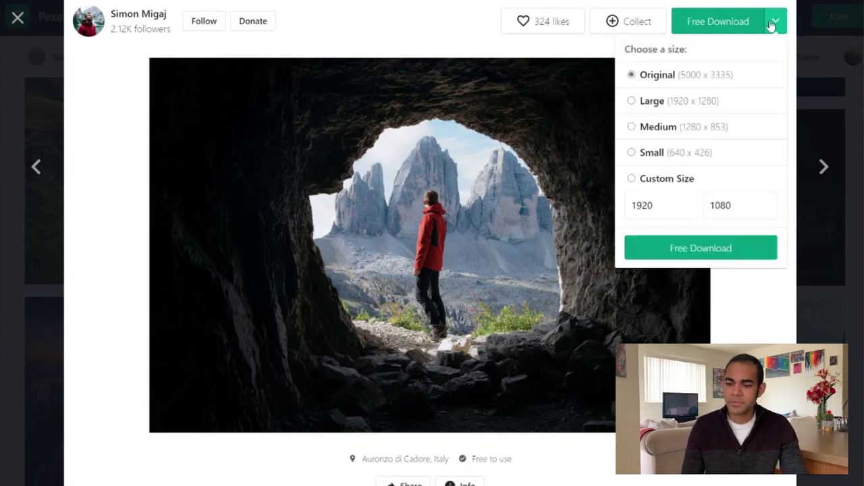
click(655, 102)
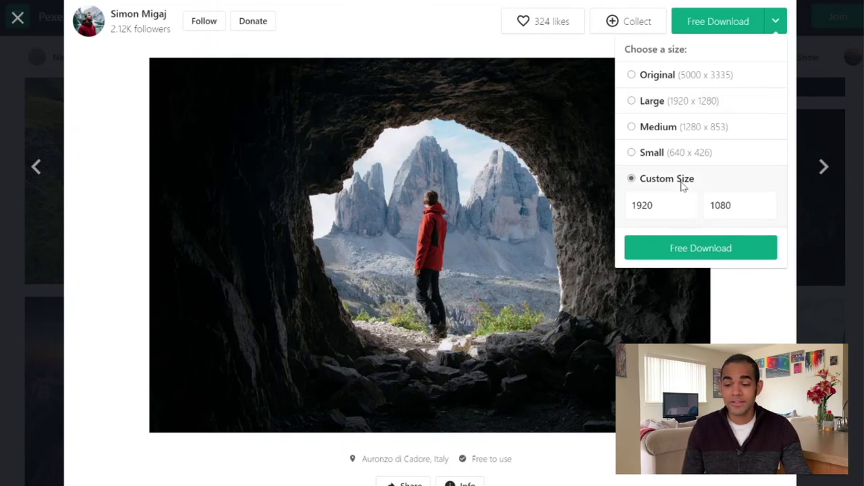
click(693, 246)
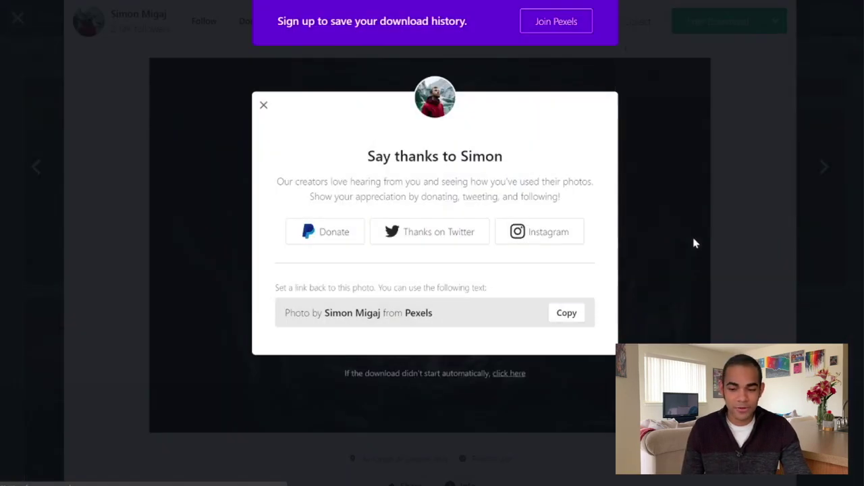
click(263, 106)
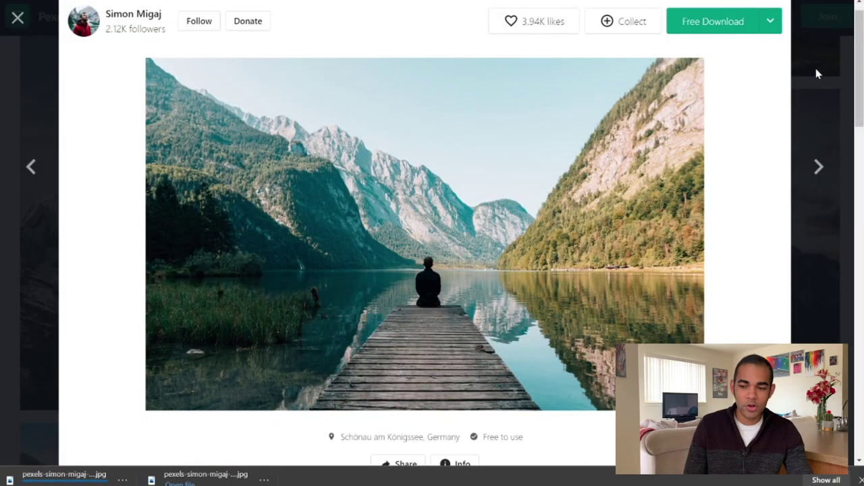
- Leave the lakeside pier photo and download the photo of the hiker standing on a rock ledge from the mountain results
click(802, 93)
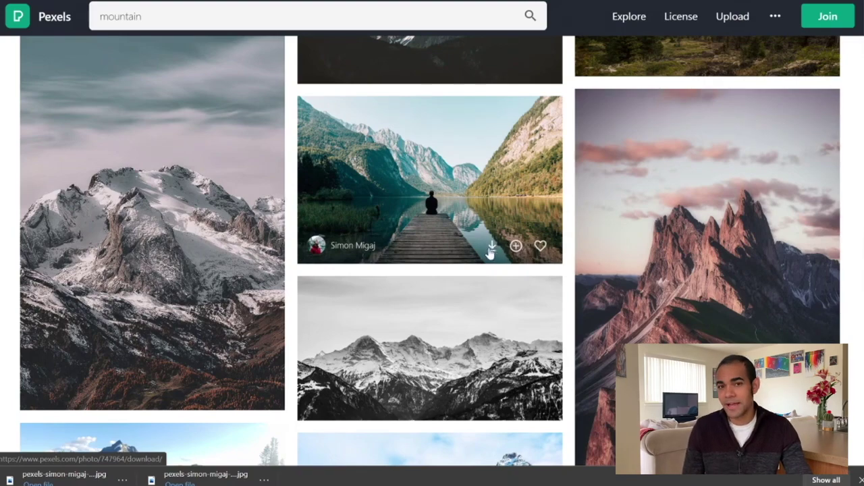
scroll(491, 252, down, 4)
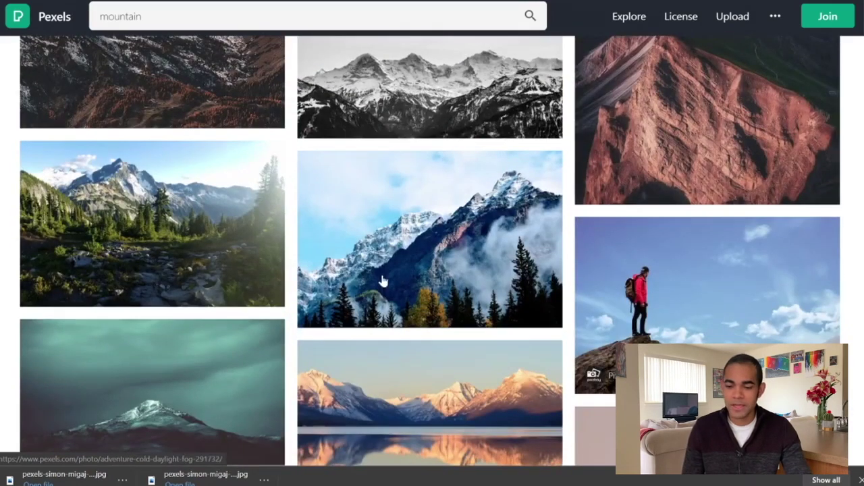
scroll(382, 284, down, 3)
scroll(734, 197, up, 1)
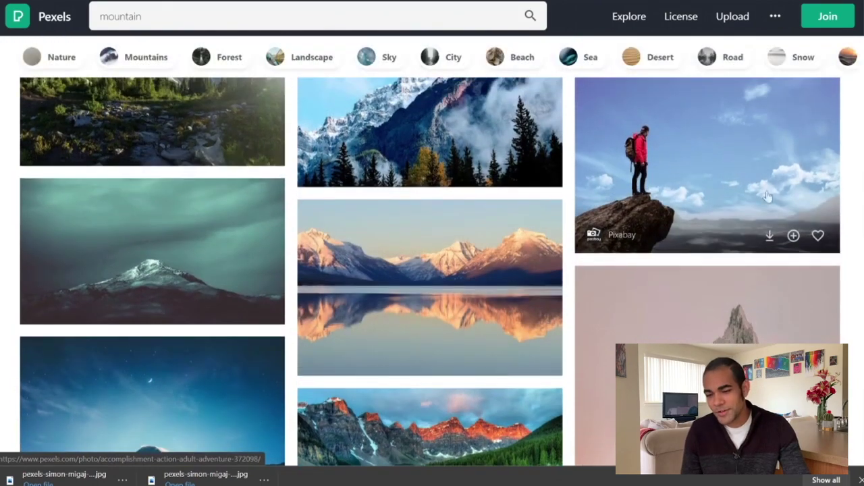
scroll(712, 195, up, 1)
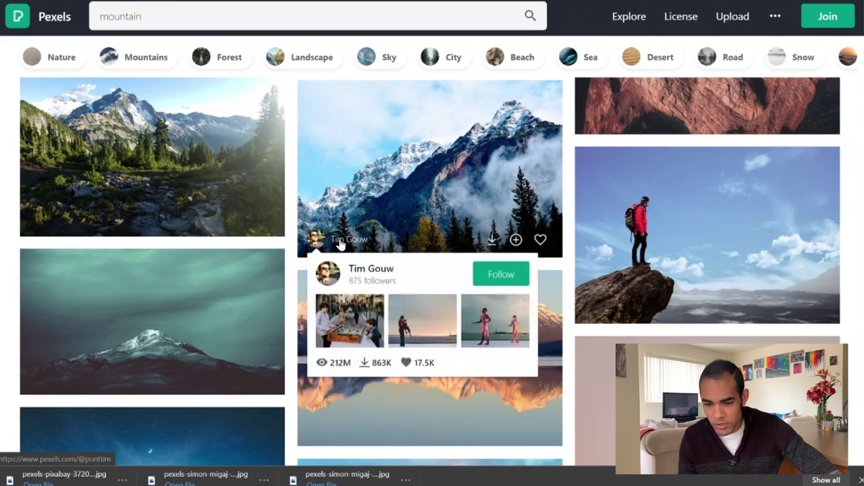
- Check the uploader of the hiker photo and switch to the Pixabay home page
mouse_move(621, 307)
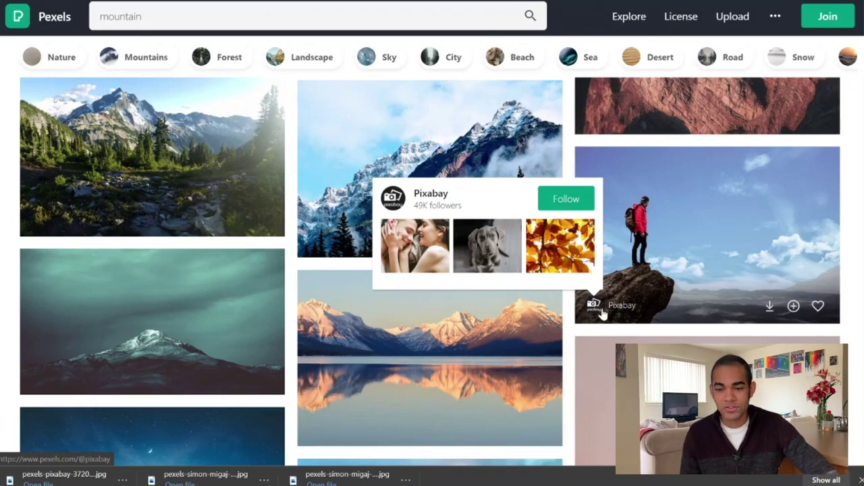
click(601, 309)
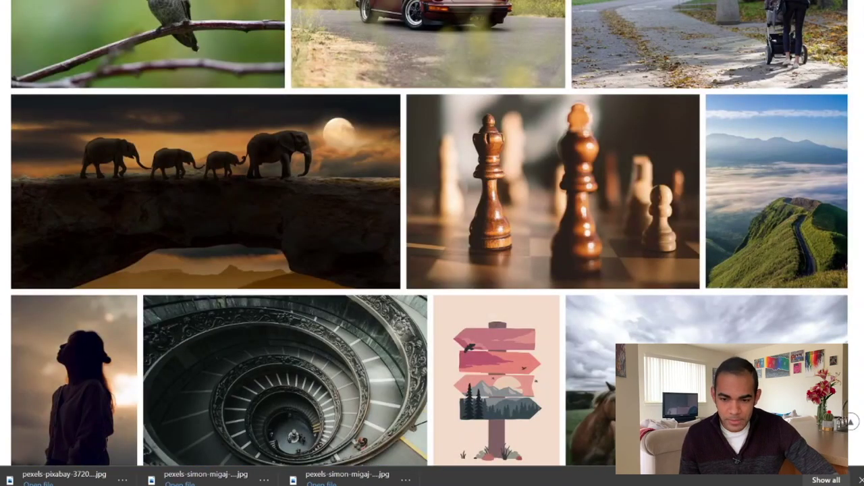
click(813, 223)
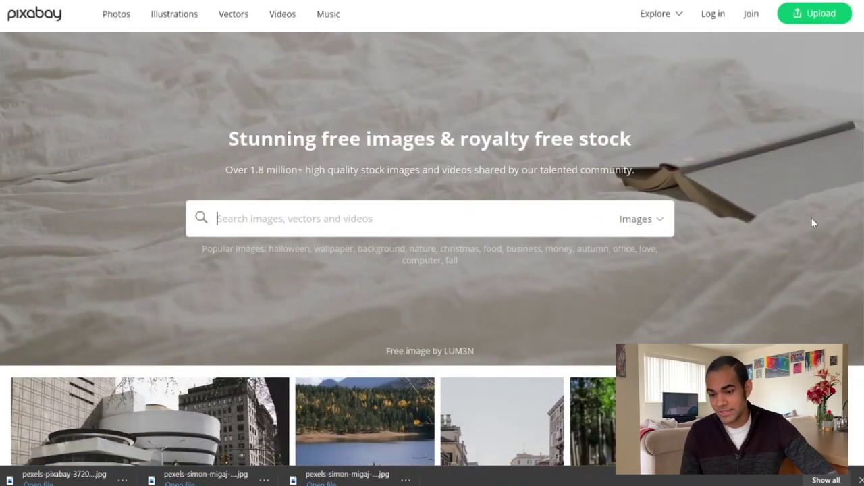
- Look through the featured images and the free-use information on the Pixabay home page
scroll(580, 201, down, 4)
mouse_move(585, 200)
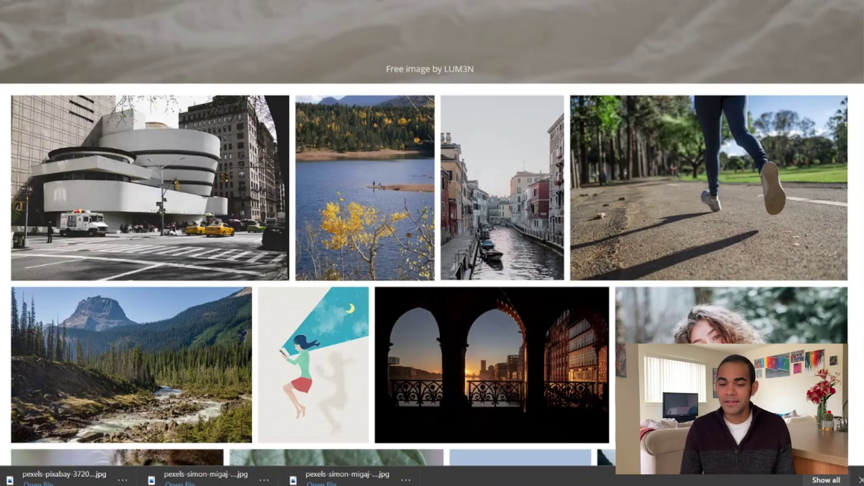
scroll(380, 94, up, 3)
scroll(380, 93, down, 10)
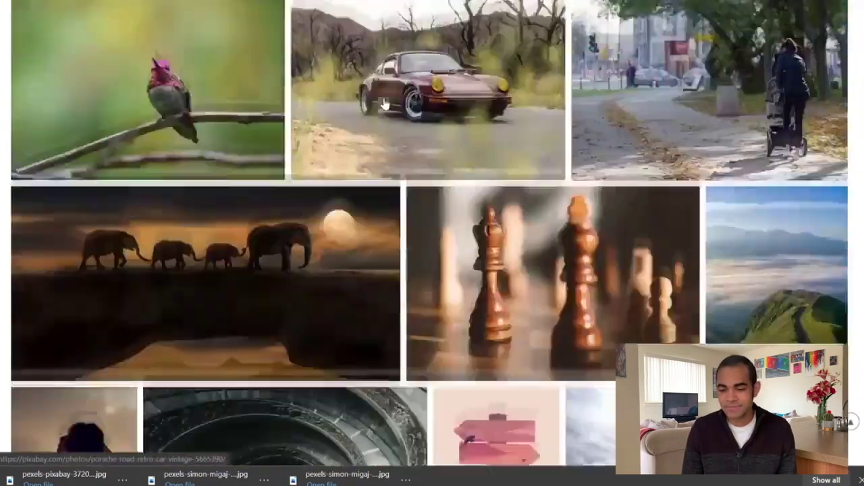
scroll(383, 107, down, 4)
scroll(344, 169, down, 5)
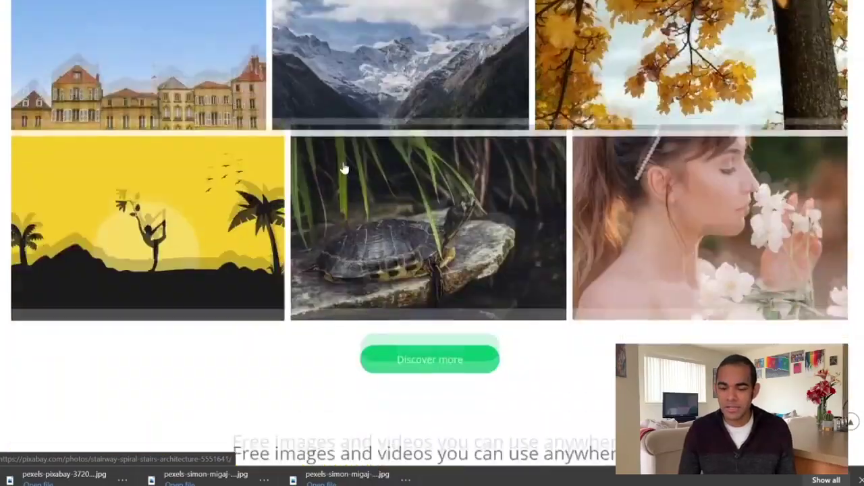
scroll(344, 168, down, 3)
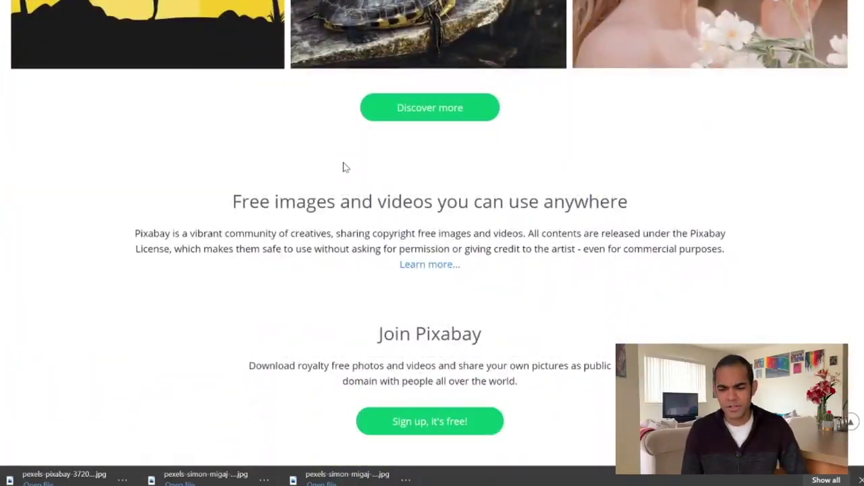
scroll(345, 168, up, 15)
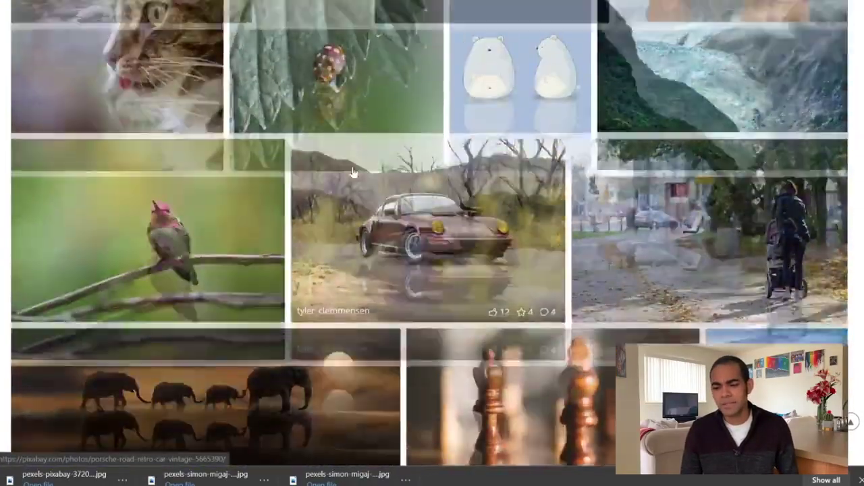
scroll(432, 237, up, 2)
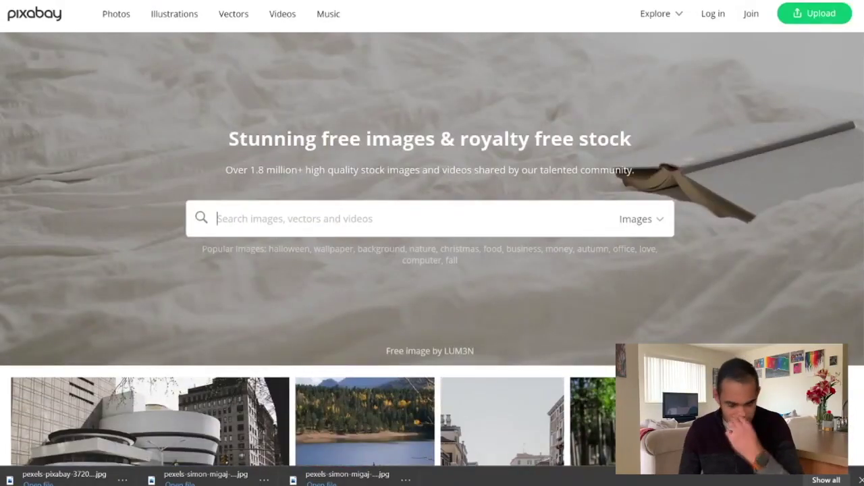
- Search Pixabay for "car" and download the photo of the Porsche on a wet city street at 1920×836
text(car)
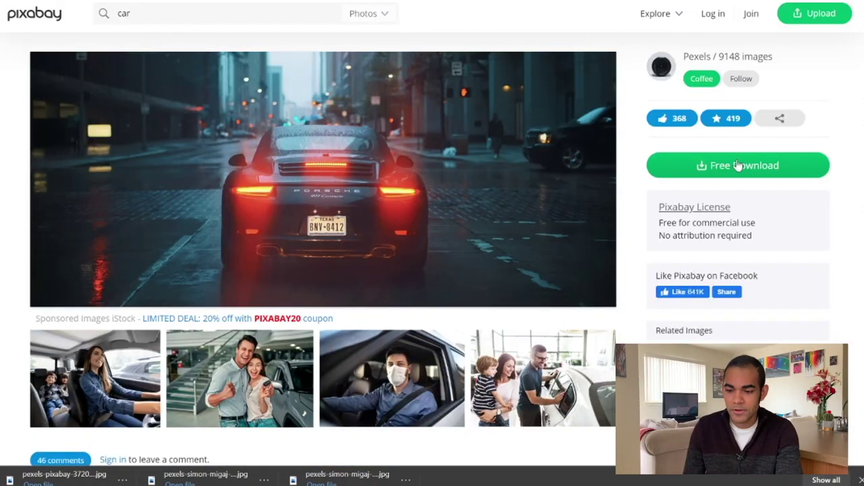
click(747, 167)
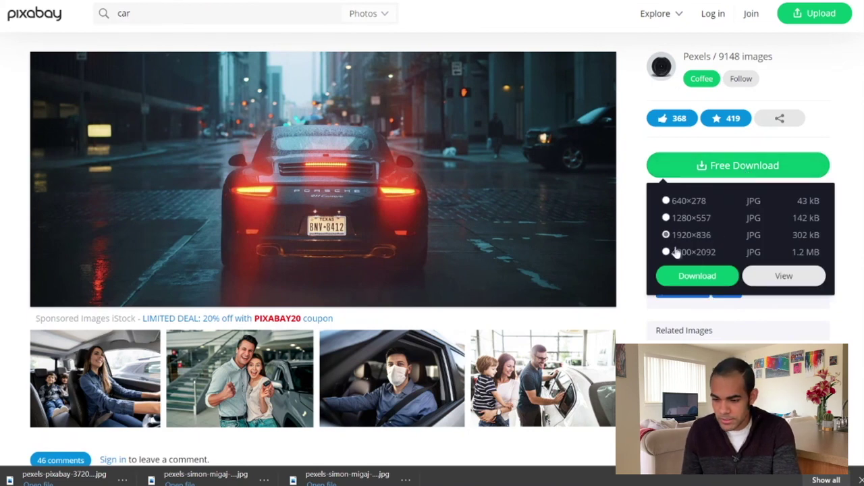
click(706, 274)
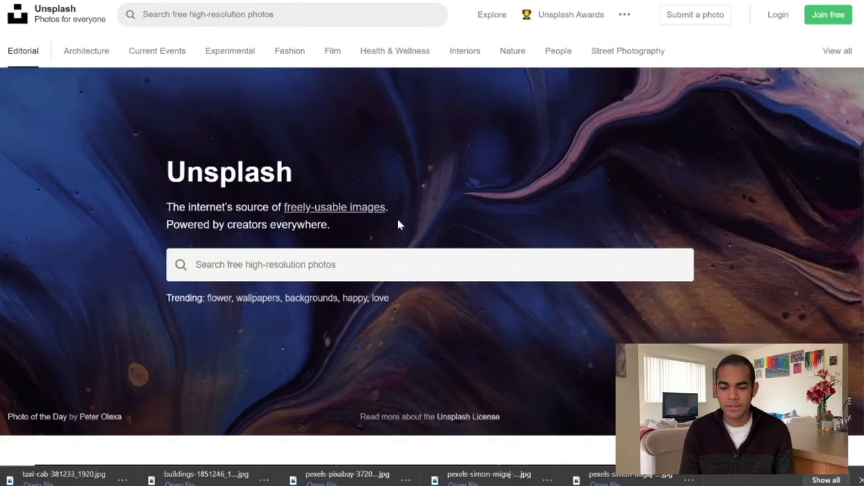
- Browse the editorial photos on the Unsplash home page
scroll(397, 225, down, 3)
scroll(385, 228, down, 4)
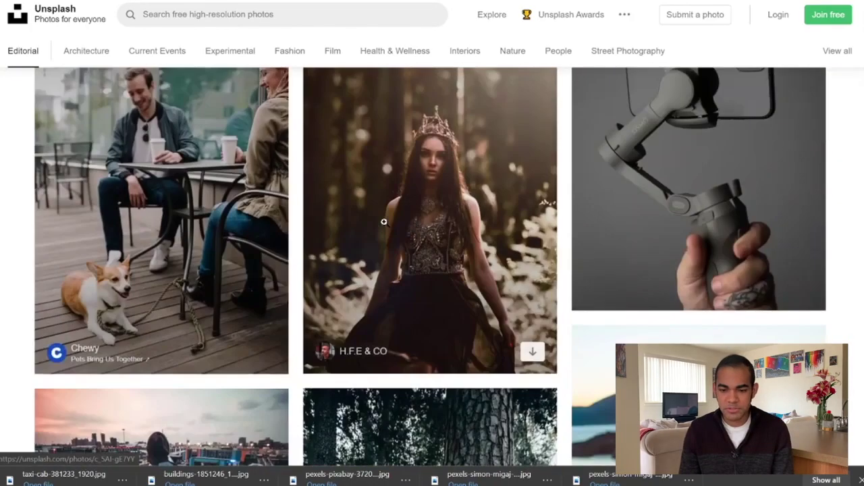
scroll(394, 242, down, 7)
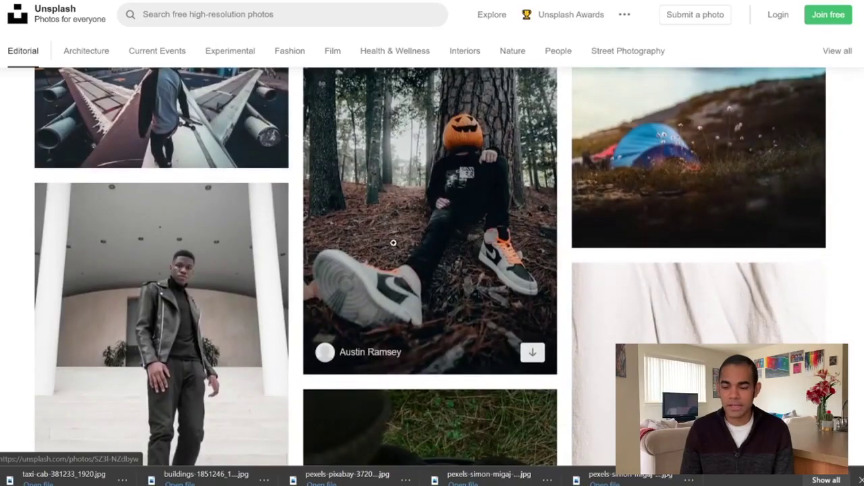
scroll(393, 242, down, 7)
scroll(393, 242, down, 7)
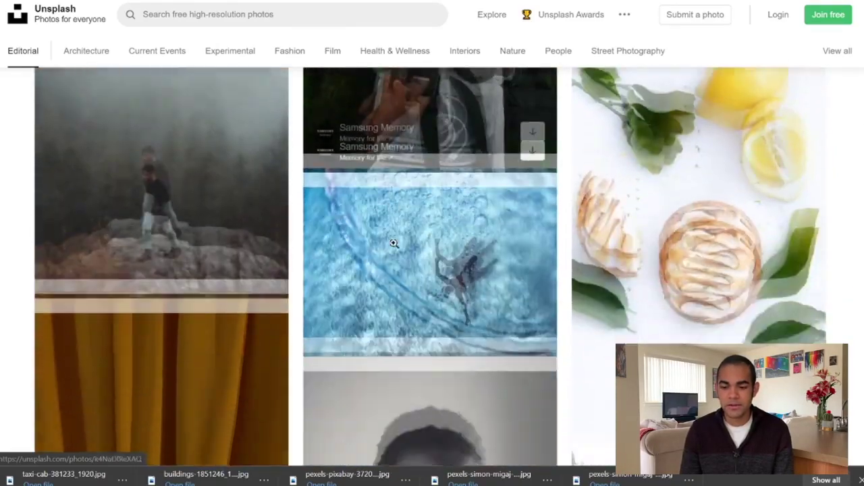
scroll(393, 243, down, 4)
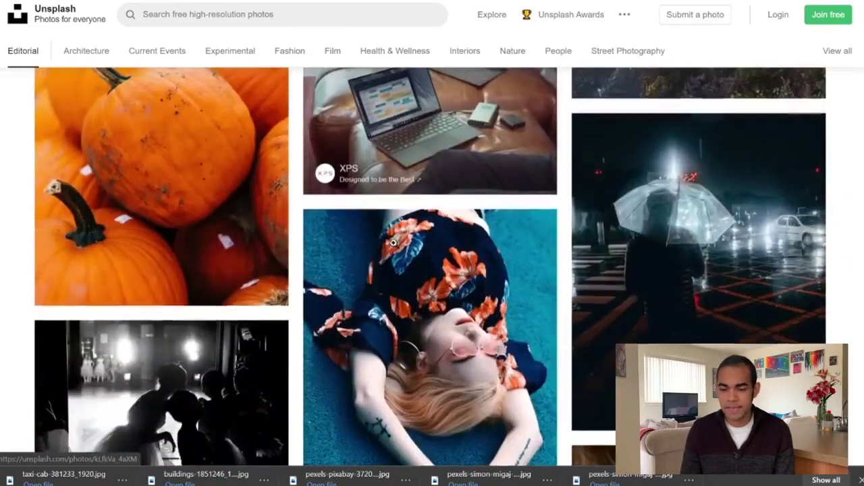
- Search Unsplash for "guitar" and download the photo of the person in dark clothes strumming a dark-bodied acoustic guitar
scroll(393, 242, down, 3)
click(337, 14)
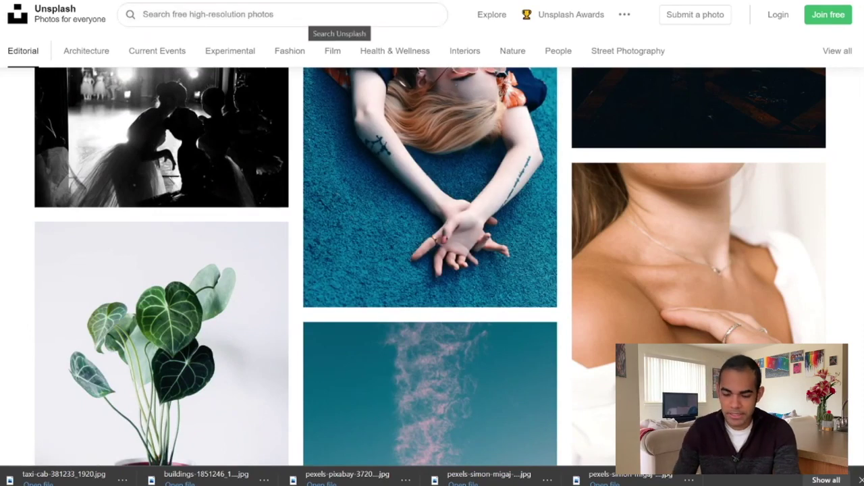
text(guitar)
key(Return)
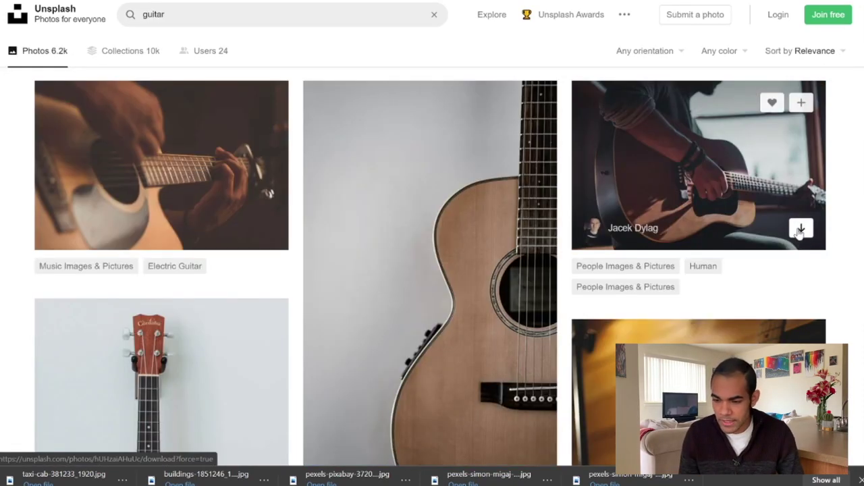
click(800, 230)
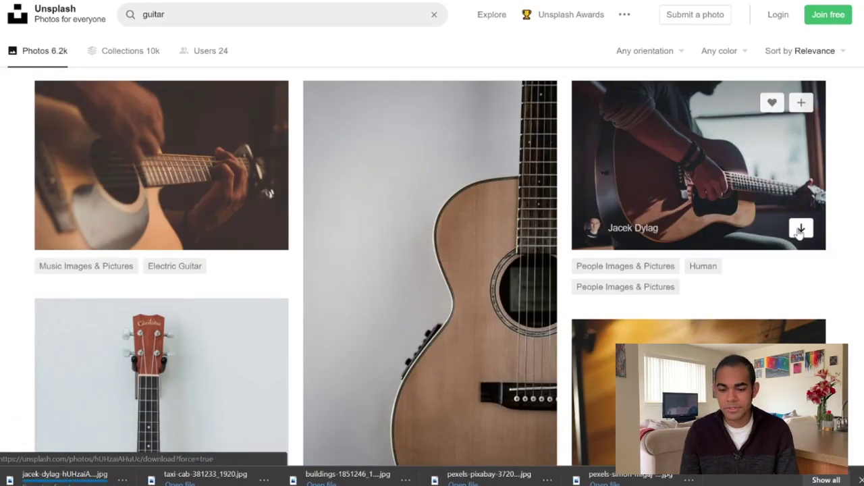
scroll(800, 230, down, 5)
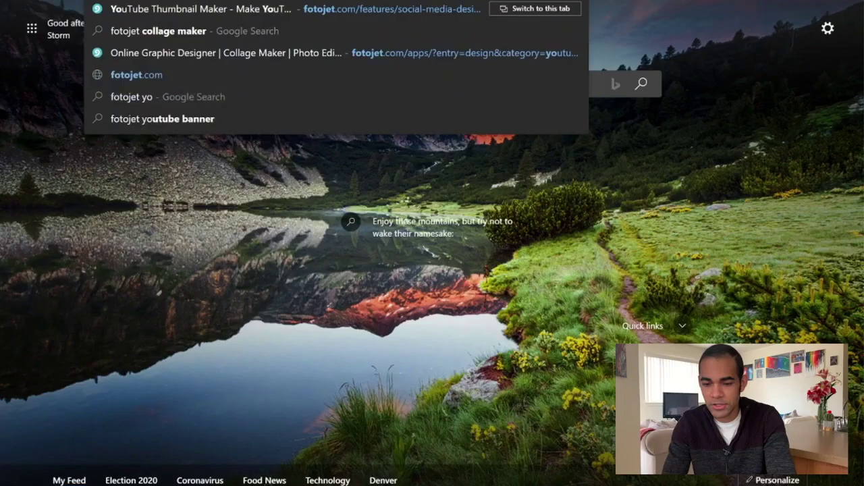
- Search the web for "fotojet youtube thumbnail", open FotoJet's YouTube Thumbnail Maker and start a blank thumbnail design
text(utube thumbnai)
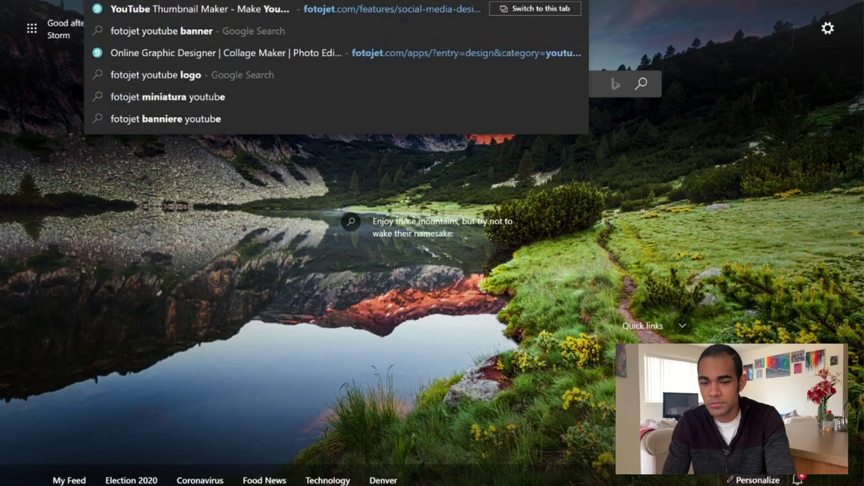
text(l)
key(Return)
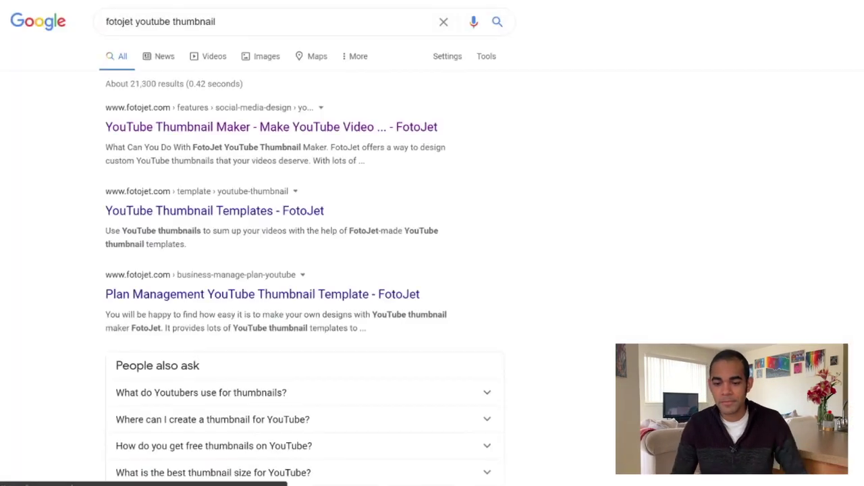
click(220, 133)
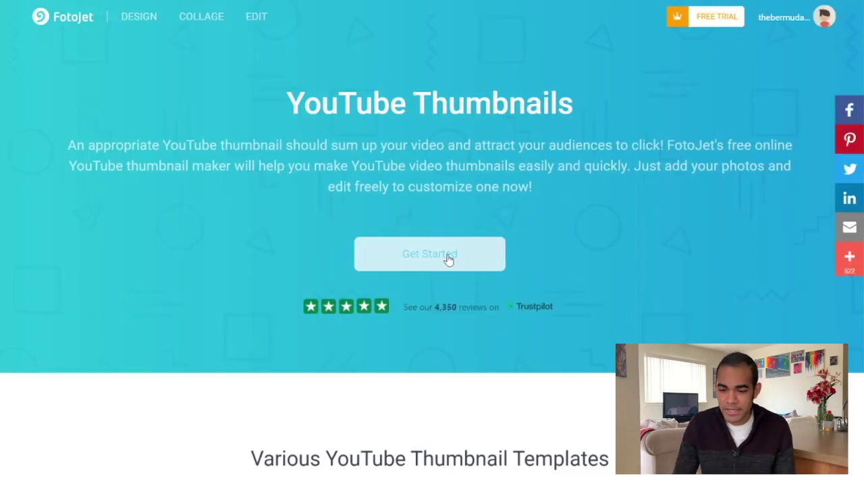
click(449, 260)
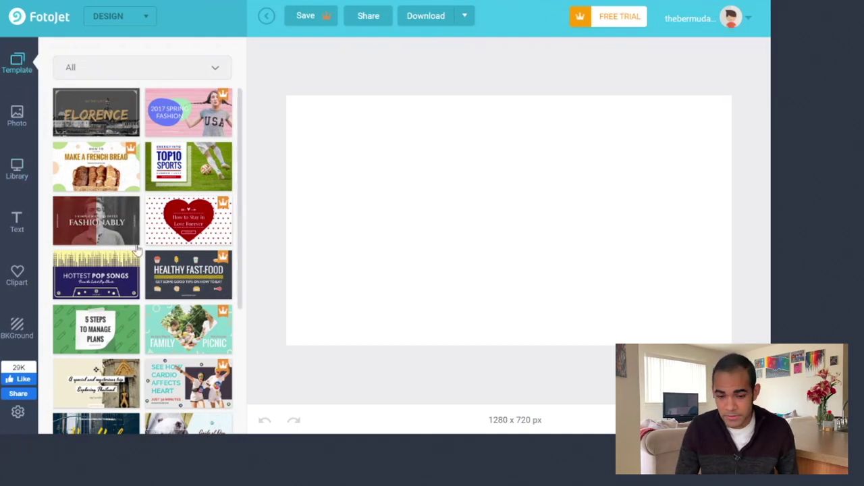
- Look through the photo, library, text, clipart and background resources available for the thumbnail design
click(12, 131)
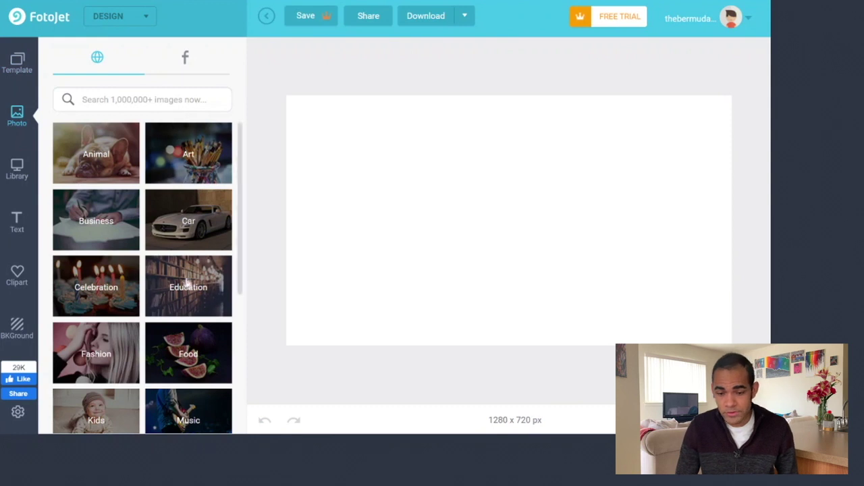
click(21, 185)
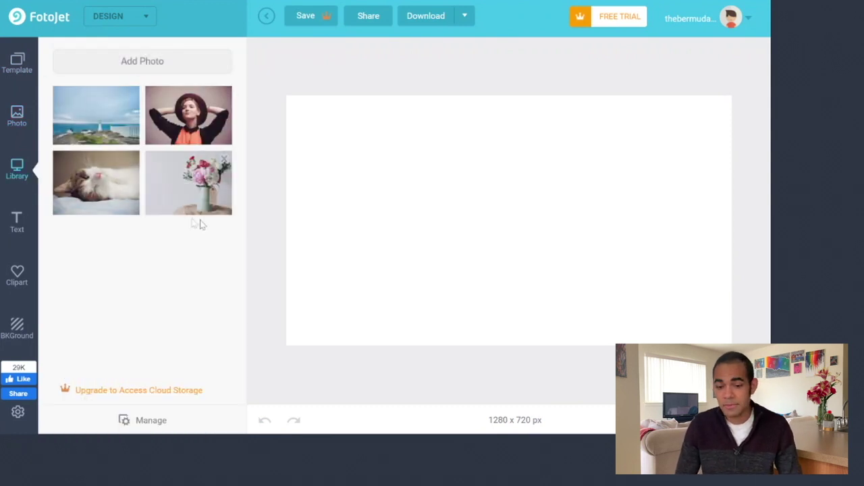
click(12, 230)
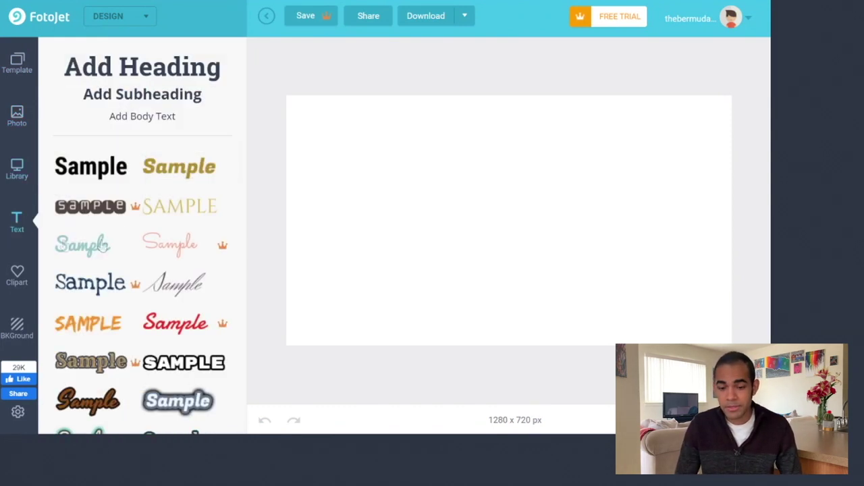
click(17, 284)
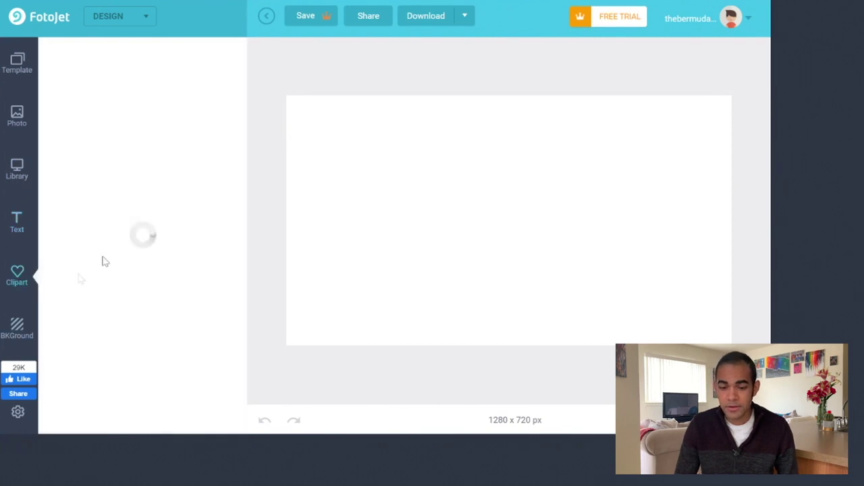
click(17, 336)
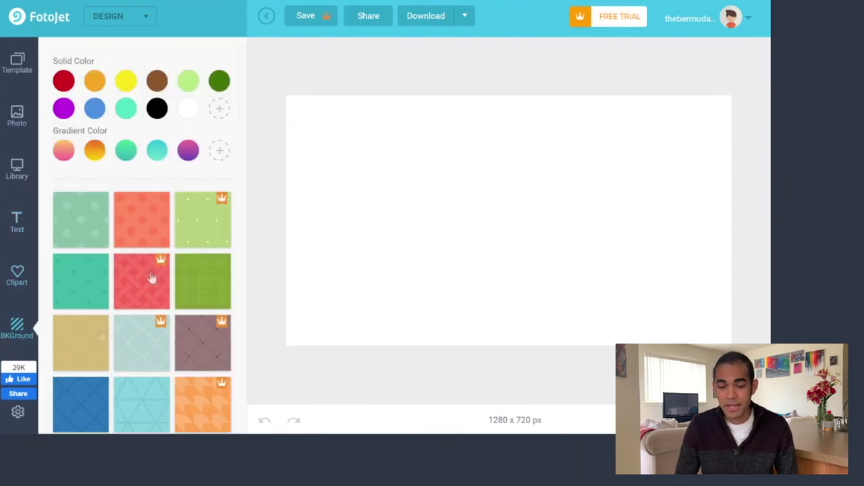
- Browse the thumbnail templates for free and premium designs and check the FotoJet Plus free trial offer
click(17, 74)
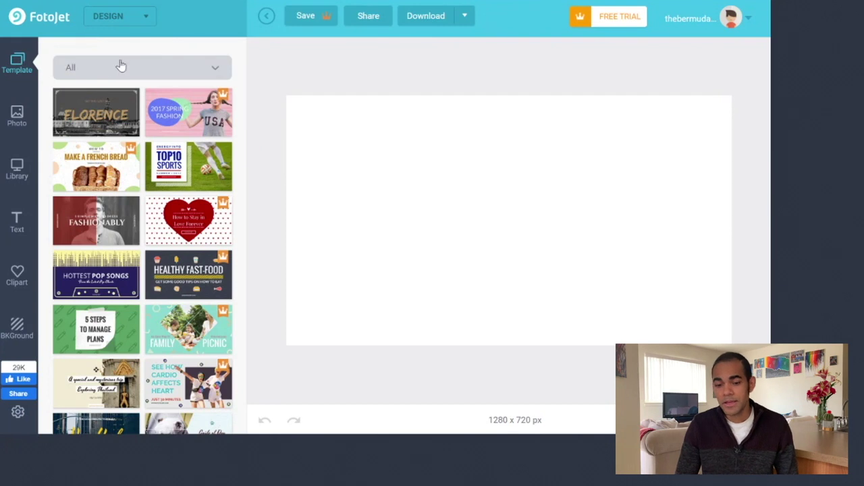
scroll(177, 187, down, 1)
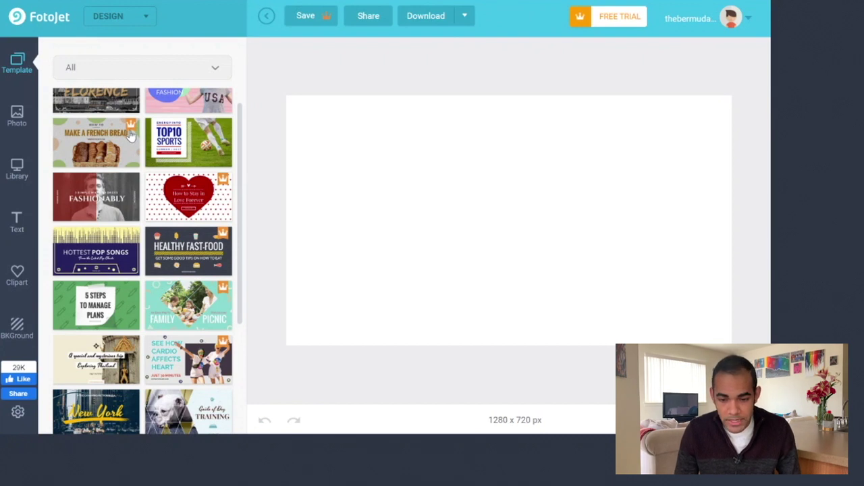
scroll(130, 135, up, 1)
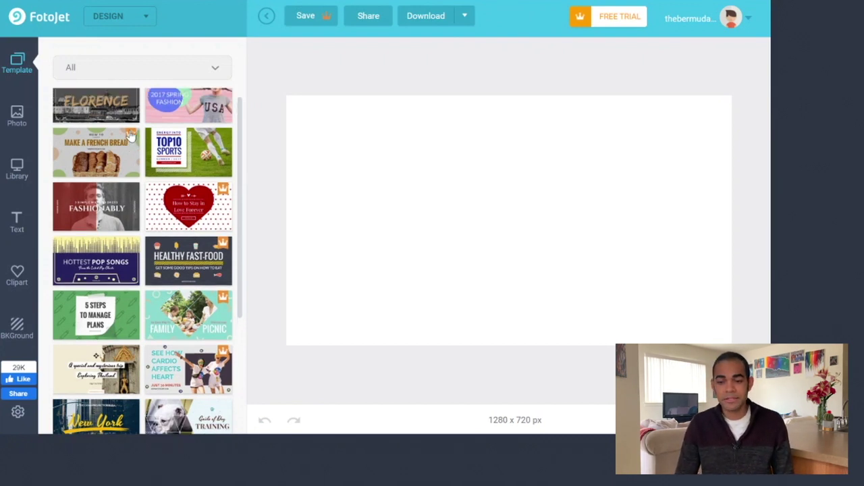
click(592, 25)
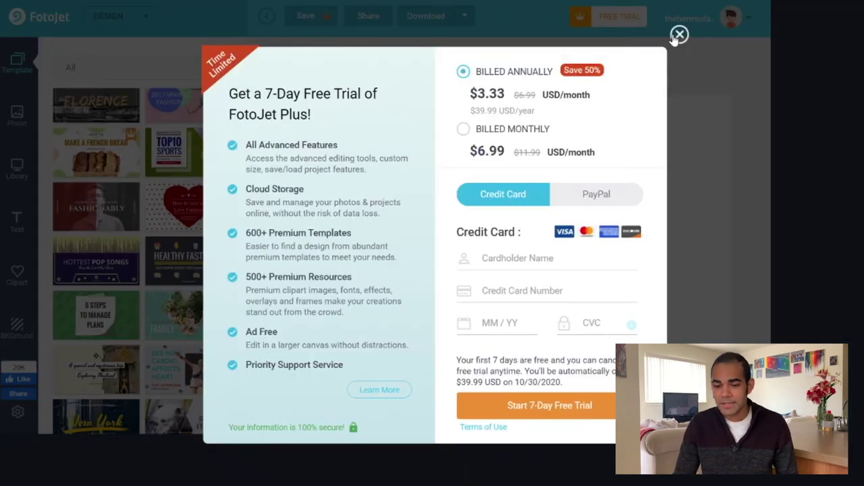
click(678, 36)
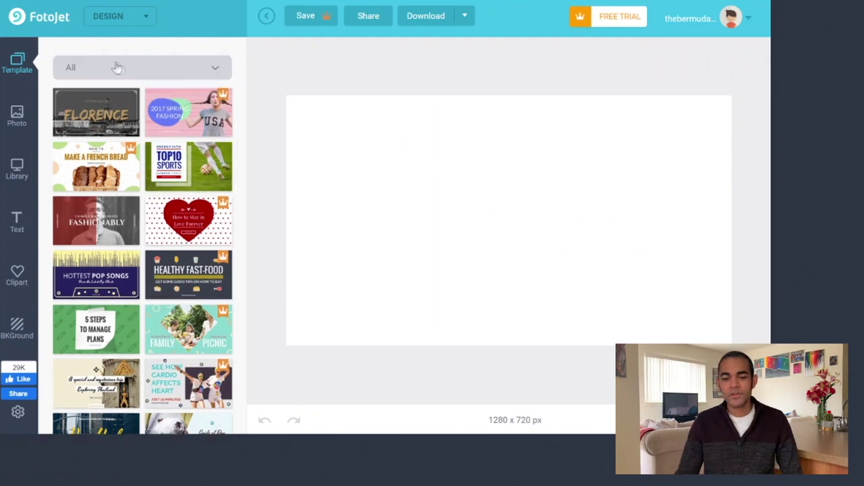
- Filter the templates to the Travel category and apply the "Exploring the Highest Mountain" template to the canvas
click(116, 67)
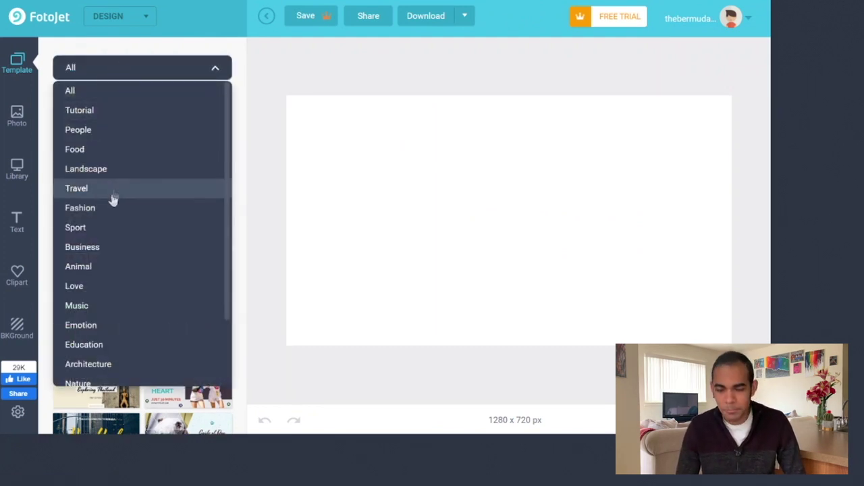
scroll(109, 210, down, 1)
scroll(109, 211, down, 1)
scroll(108, 212, up, 1)
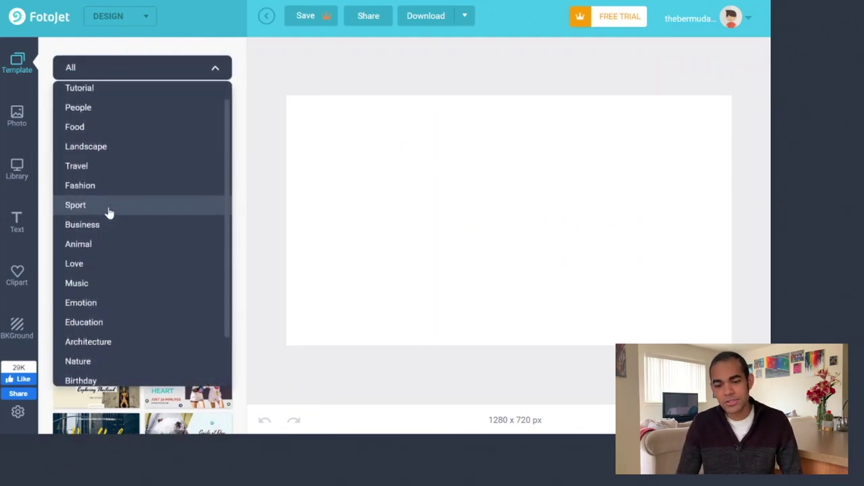
scroll(107, 213, up, 1)
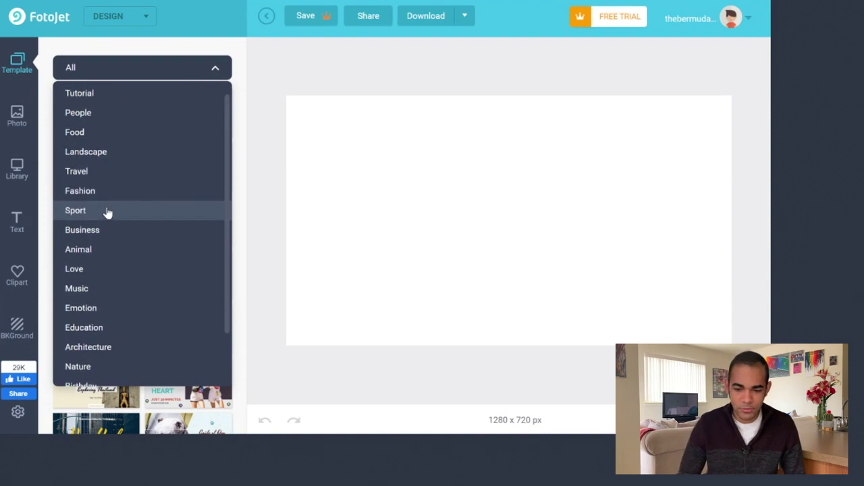
scroll(107, 214, down, 1)
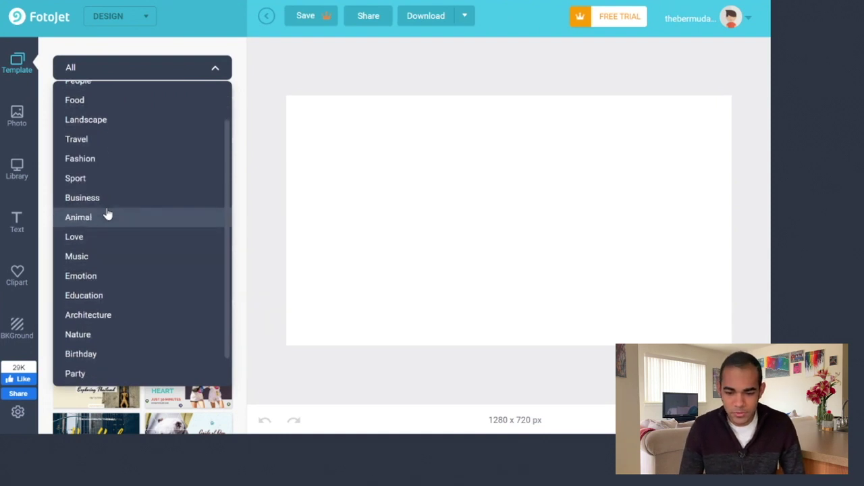
click(108, 140)
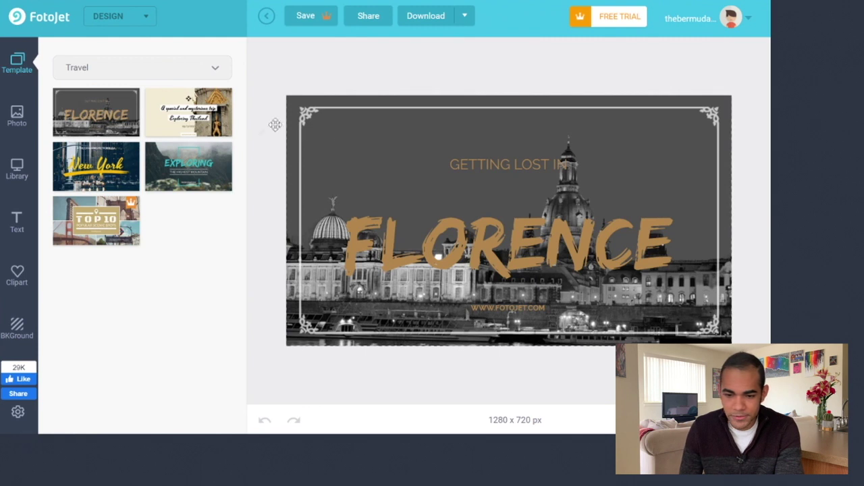
click(183, 169)
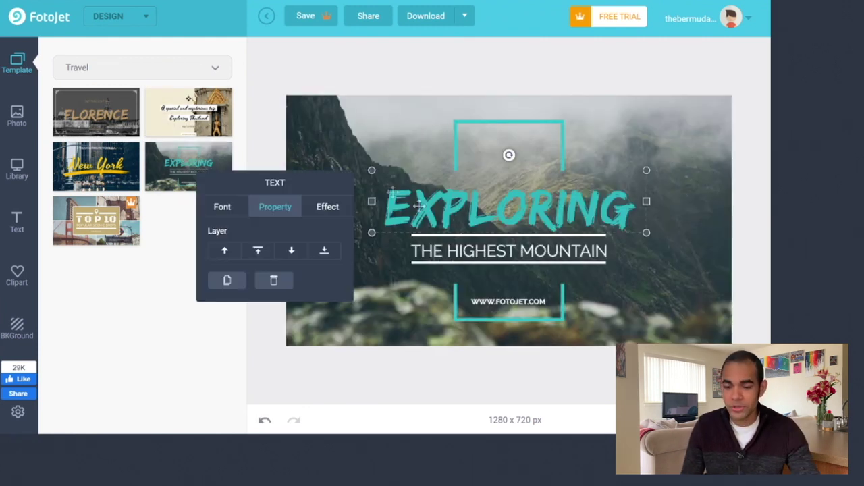
- Examine the layer properties and font options of the EXPLORING headline
click(387, 135)
click(428, 210)
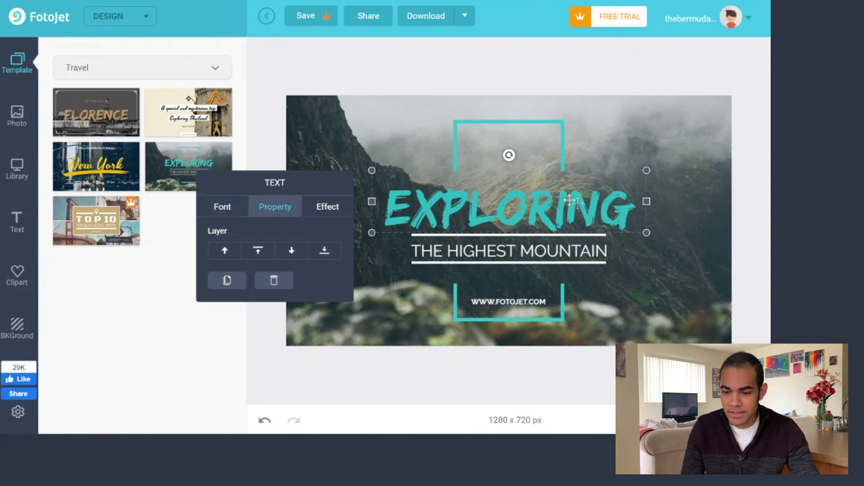
click(222, 208)
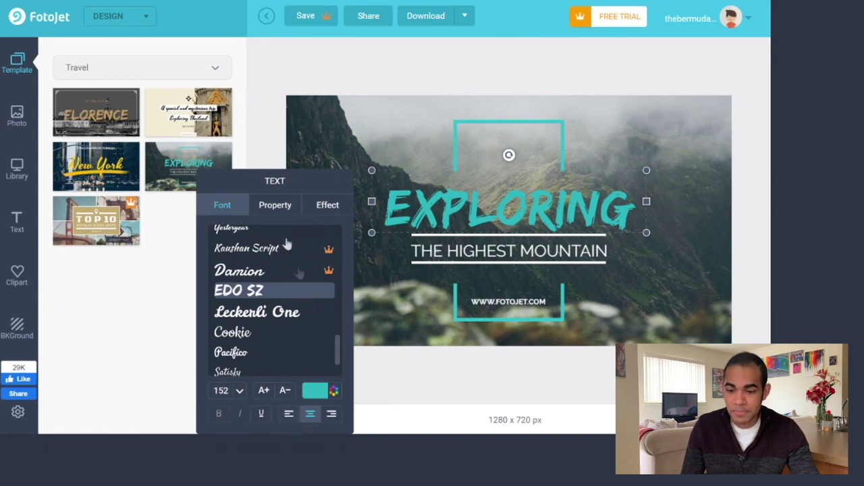
- Bring the turquoise bracket frame to the top layer, then duplicate it and delete the copy
click(460, 124)
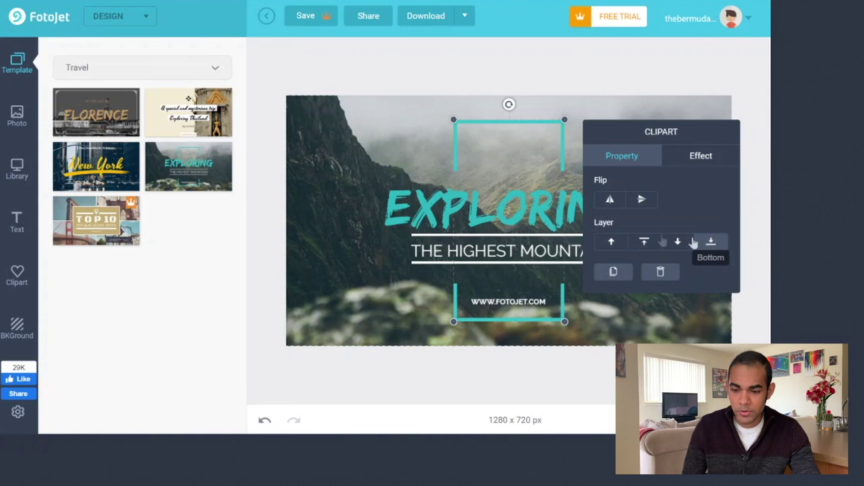
click(642, 245)
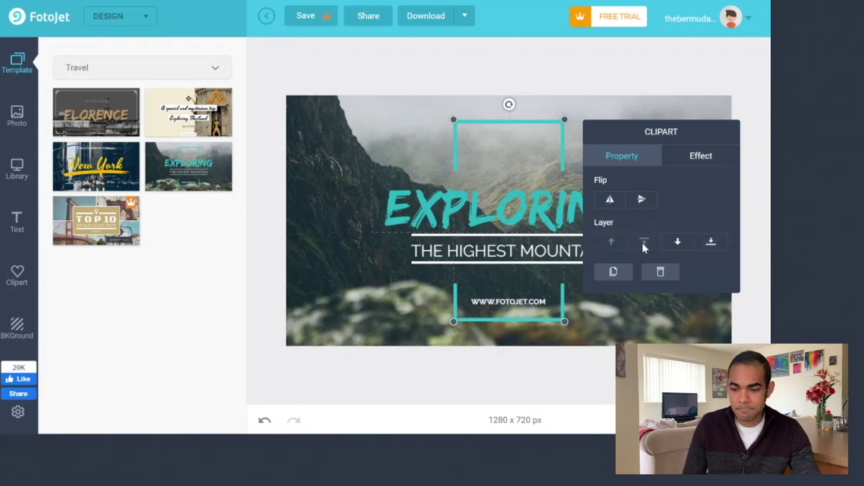
click(617, 272)
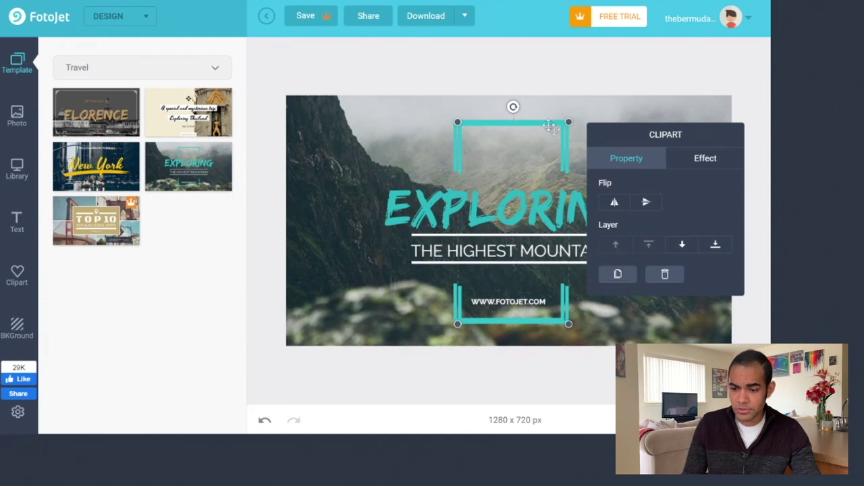
click(667, 274)
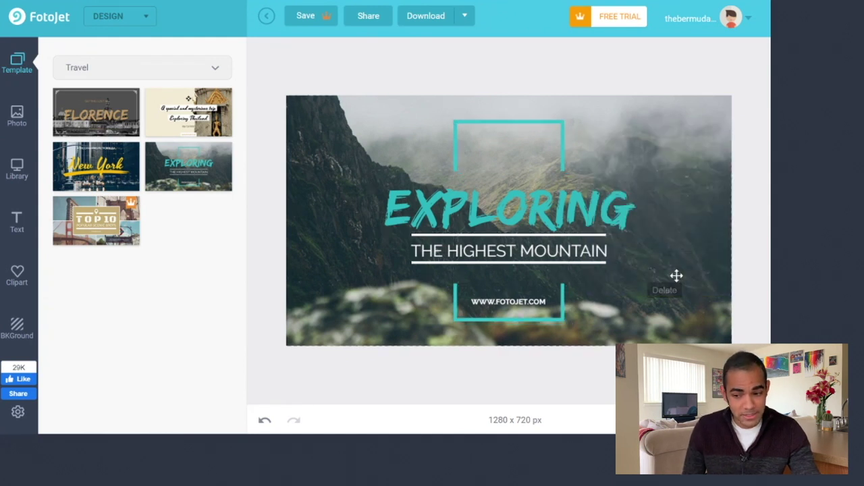
- Try the bracket frame with an opacity of 97 and a green tint of 6BDF29
click(549, 121)
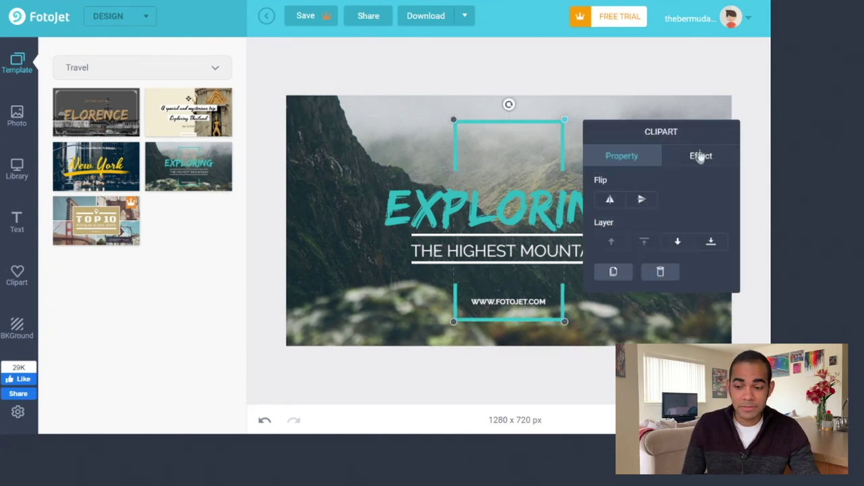
click(701, 156)
mouse_move(706, 195)
mouse_down()
mouse_move(633, 195)
mouse_move(725, 193)
mouse_move(621, 194)
mouse_move(703, 194)
mouse_up()
click(651, 220)
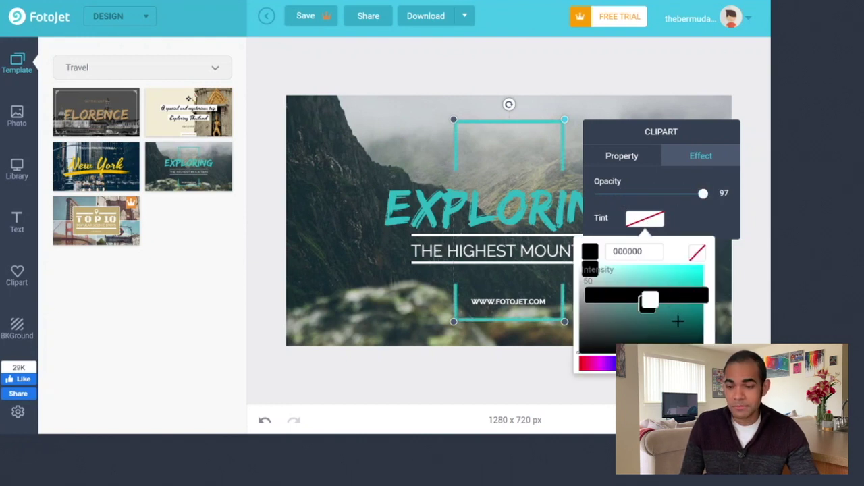
click(642, 329)
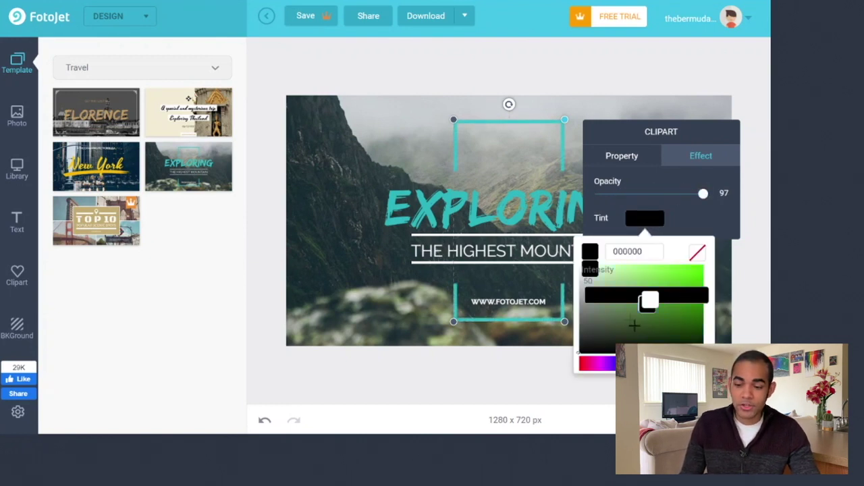
click(681, 276)
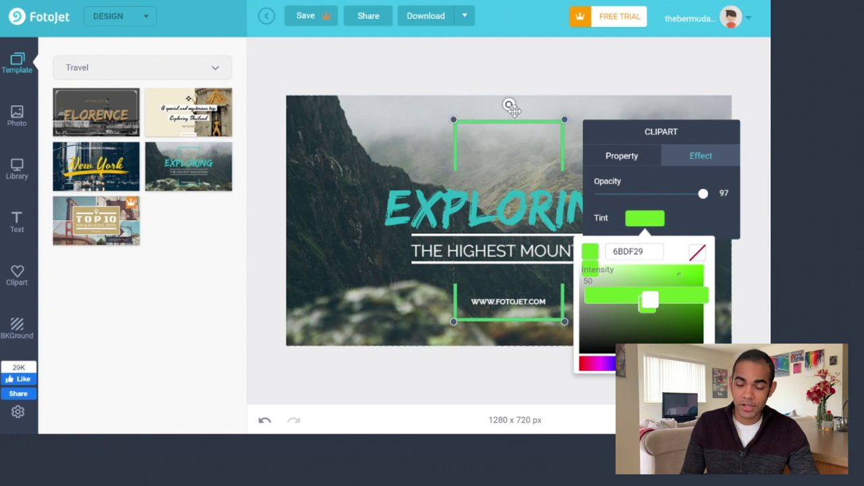
click(525, 302)
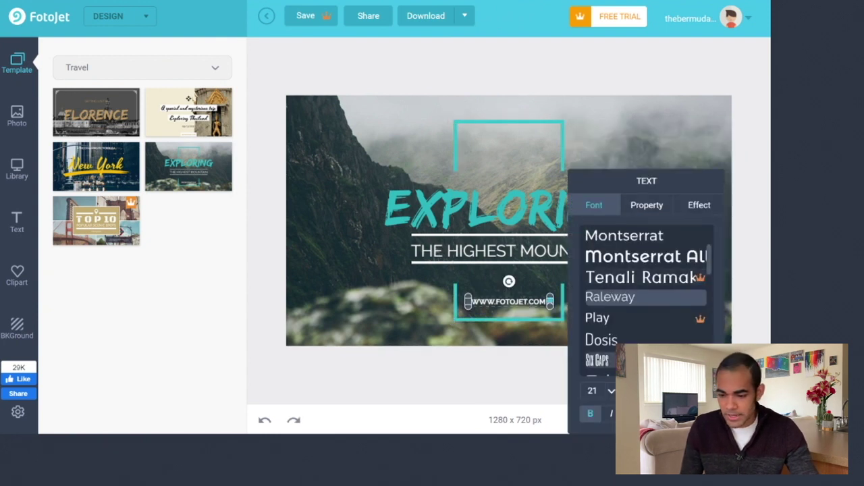
click(652, 204)
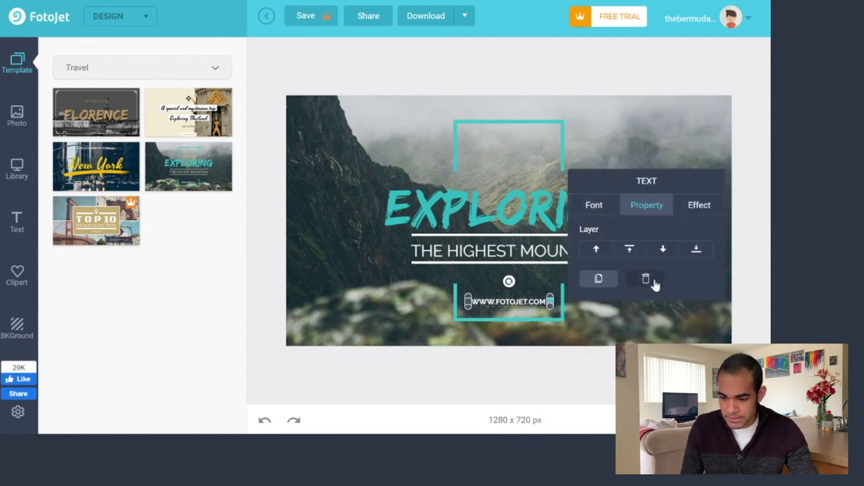
click(650, 279)
click(331, 167)
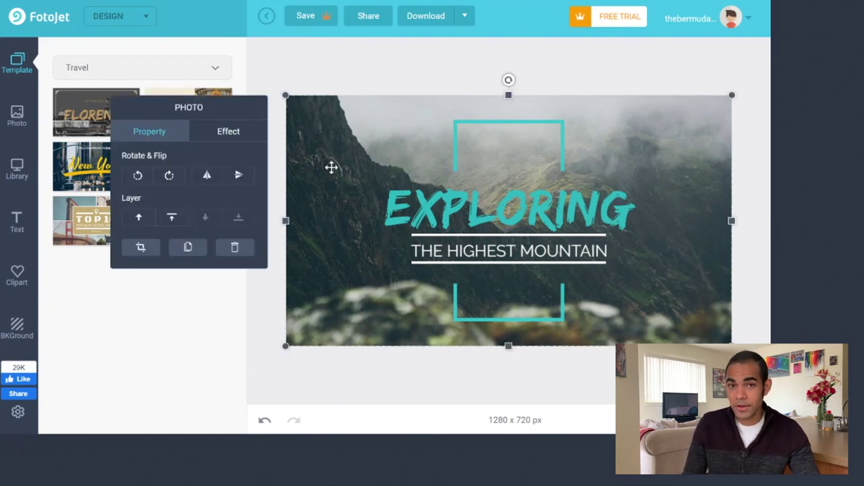
click(235, 247)
- Upload the downloaded cave photo to the image library and place it on the canvas
click(16, 167)
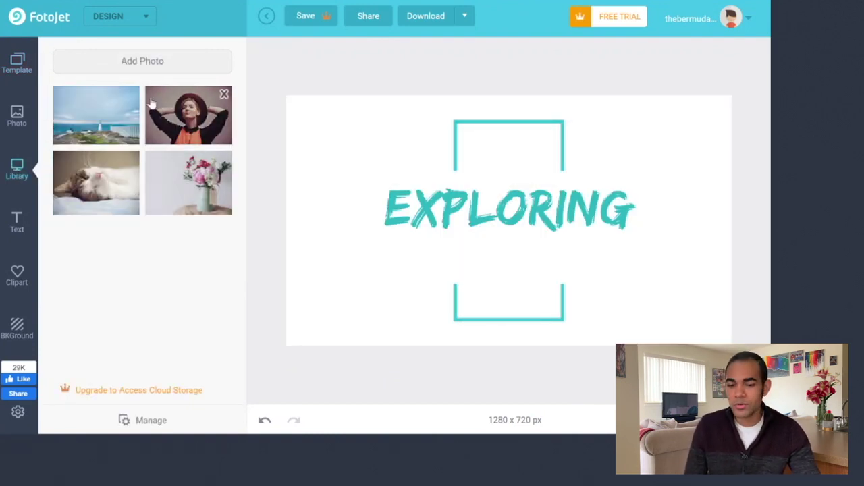
mouse_move(113, 106)
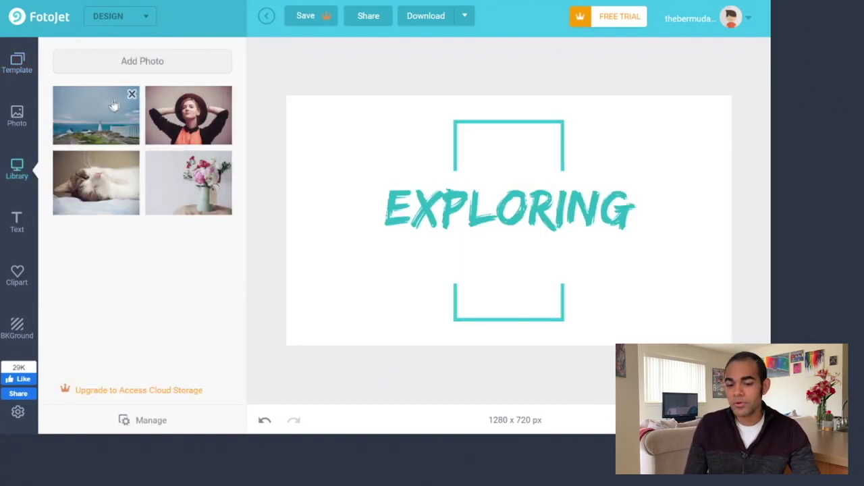
click(144, 60)
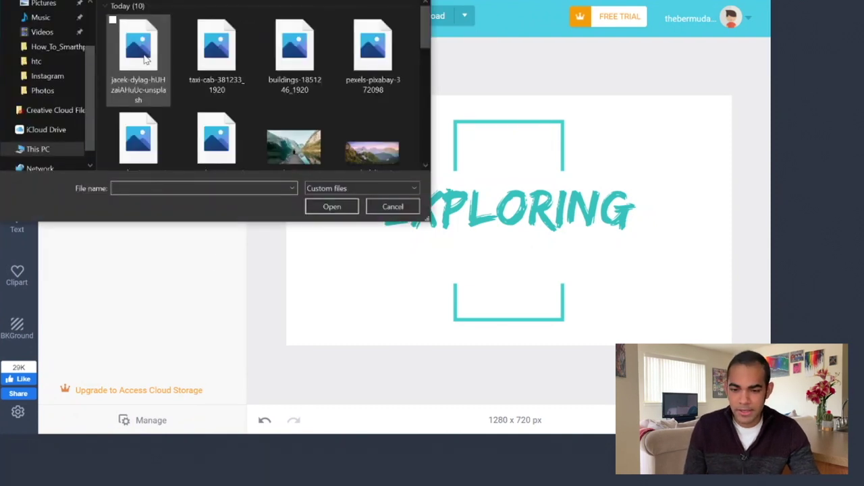
double_click(295, 60)
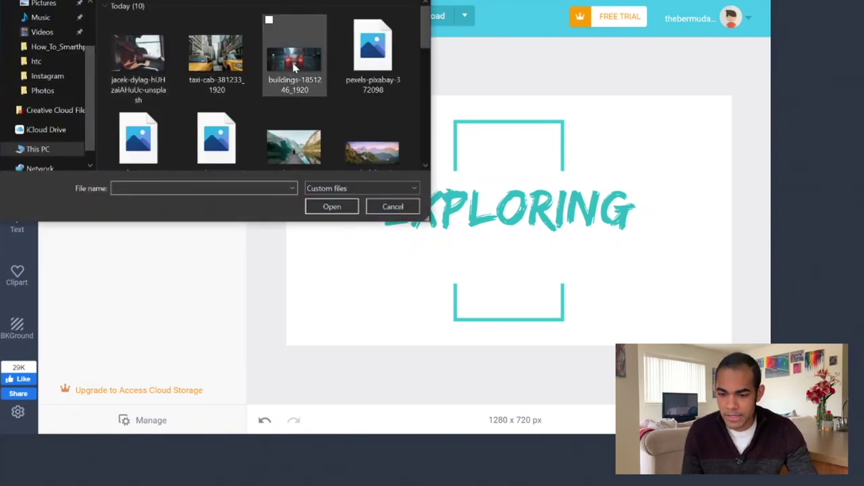
click(135, 125)
click(487, 213)
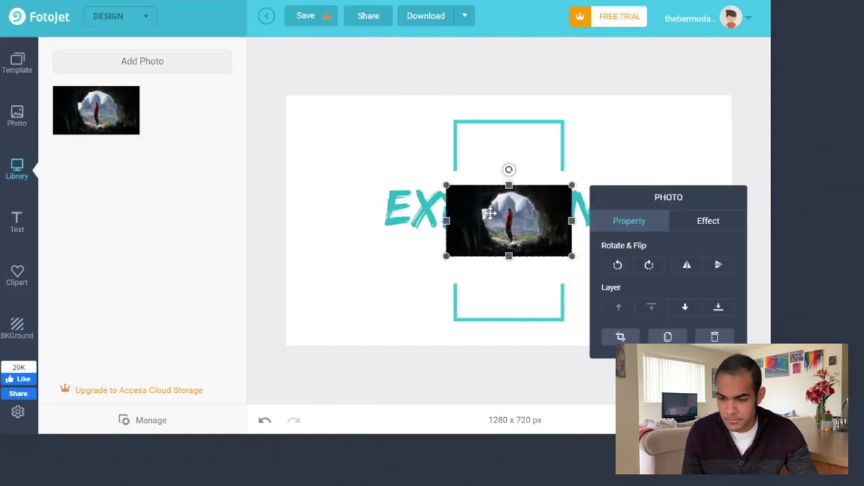
- Enlarge the cave photo to fill the whole canvas and send it behind all other layers
drag(488, 214, 328, 121)
drag(411, 166, 734, 347)
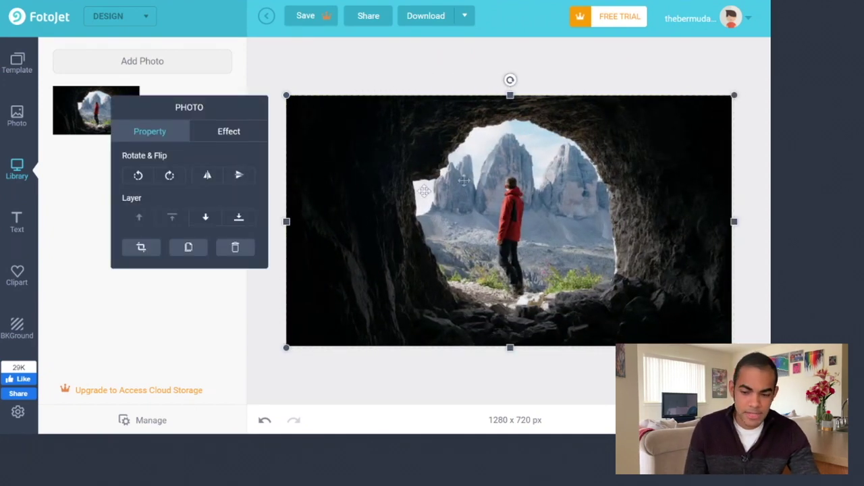
click(240, 218)
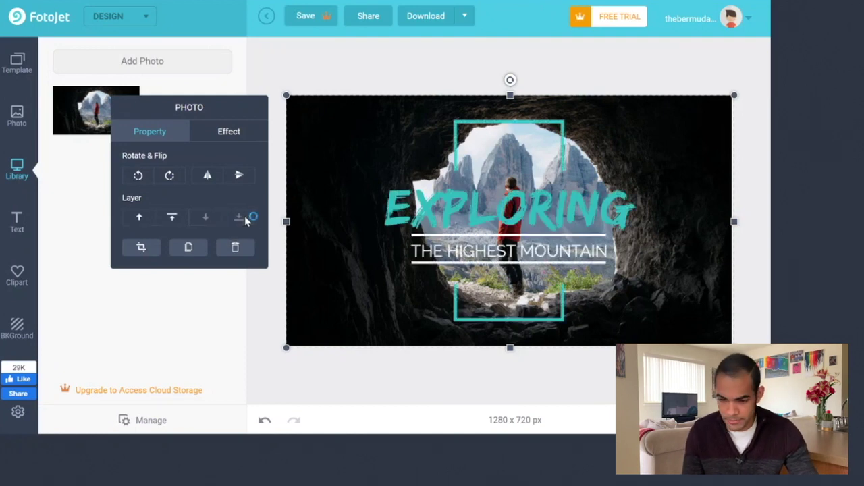
- Replace the EXPLORING headline text with TRAVEL 101
click(496, 214)
double_click(497, 215)
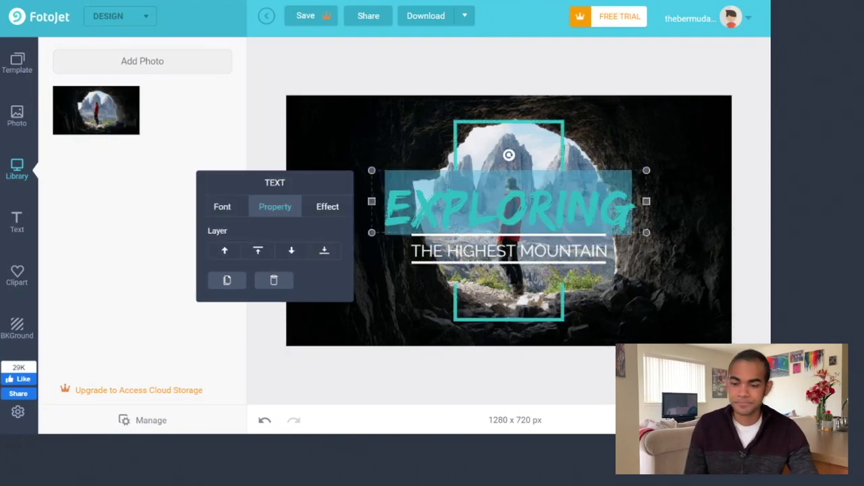
text(TR)
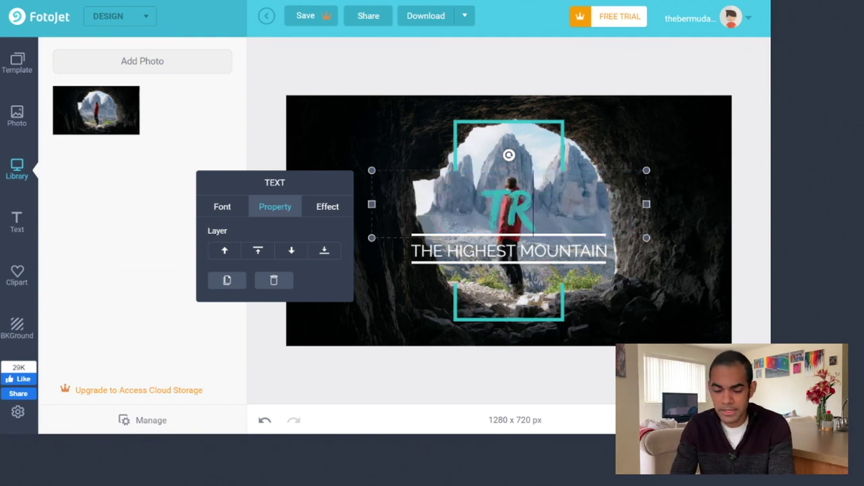
text(AVEL 101)
- Replace THE HIGHEST MOUNTAIN subtitle with GET THE MOST FROM YOUR TRIP
click(510, 252)
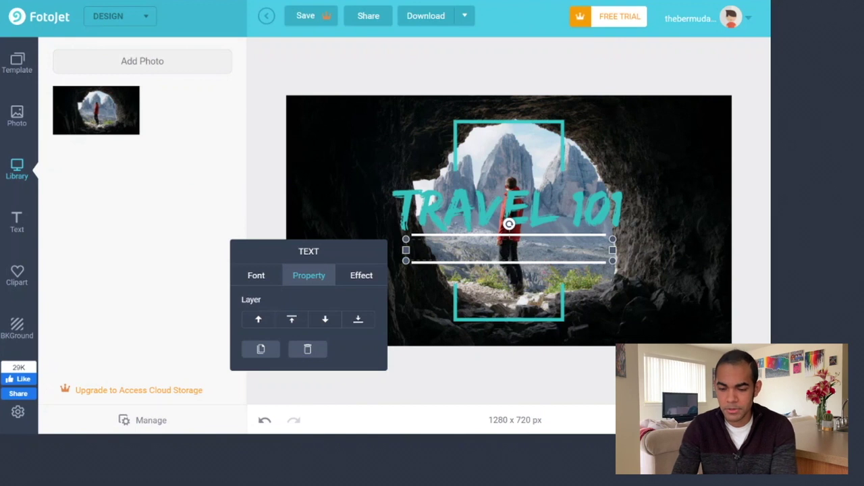
text(GET THE MOST FROMYO)
key(BackSpace)
key(BackSpace)
text(YOUR TRIP)
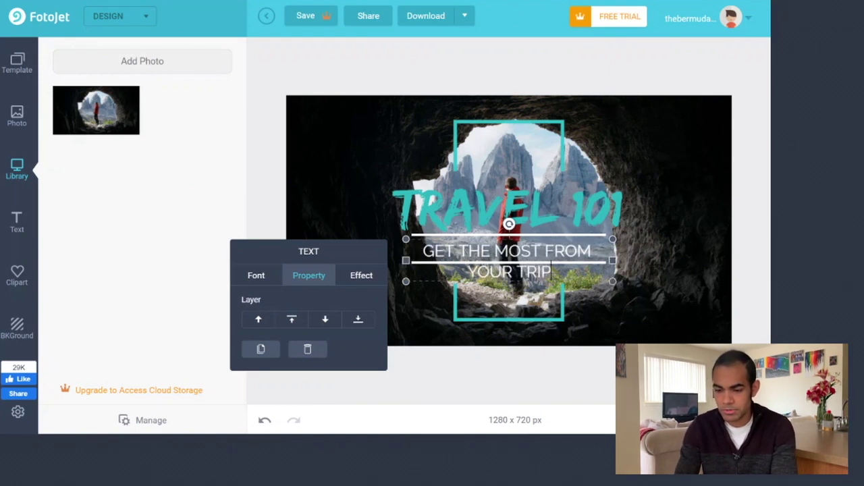
- Move the lower white line beneath the two-line subtitle and fit the subtitle between both lines
click(615, 261)
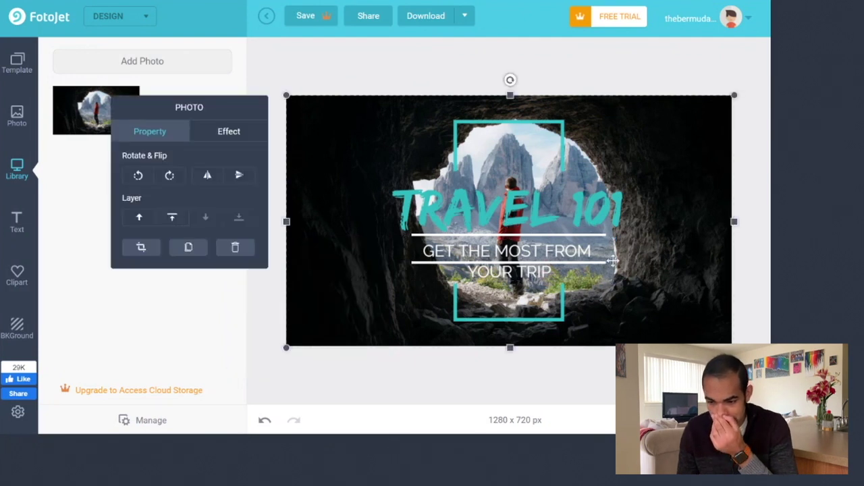
click(598, 264)
drag(598, 262, 552, 277)
click(530, 265)
key(ctrl+z)
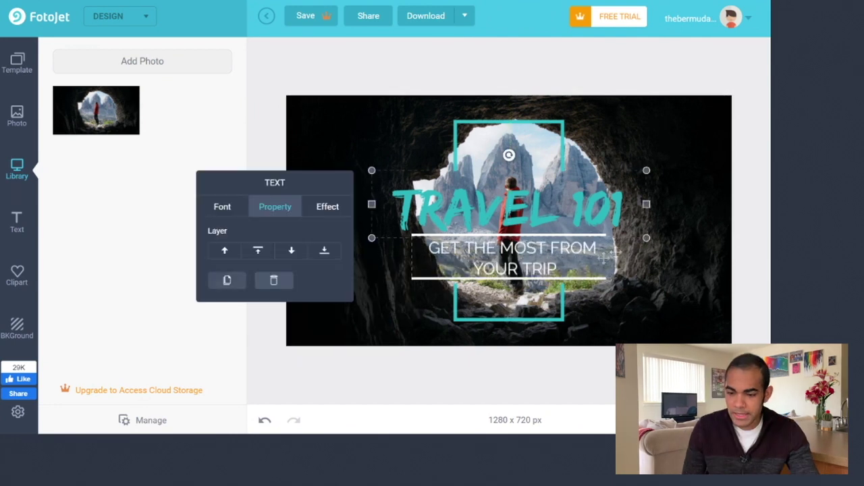
- Delete the cave photo from the canvas and use the photo of the hiker on a rock as the full background
click(698, 252)
click(670, 184)
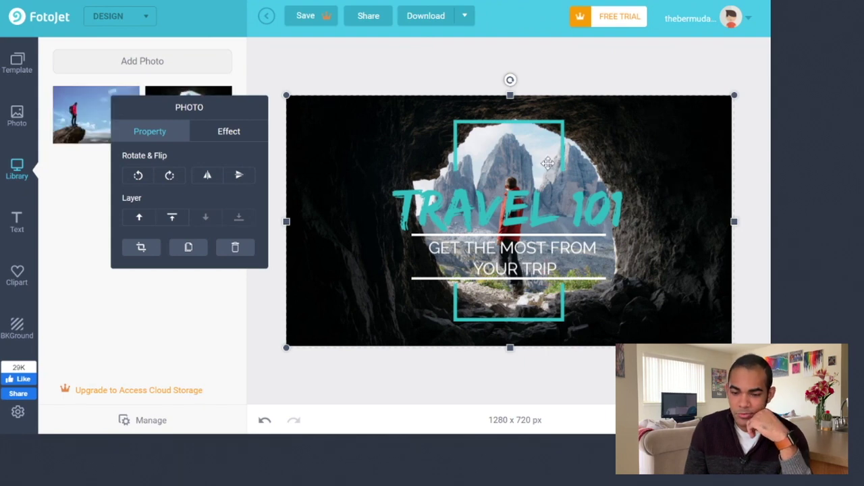
click(235, 247)
drag(81, 118, 483, 83)
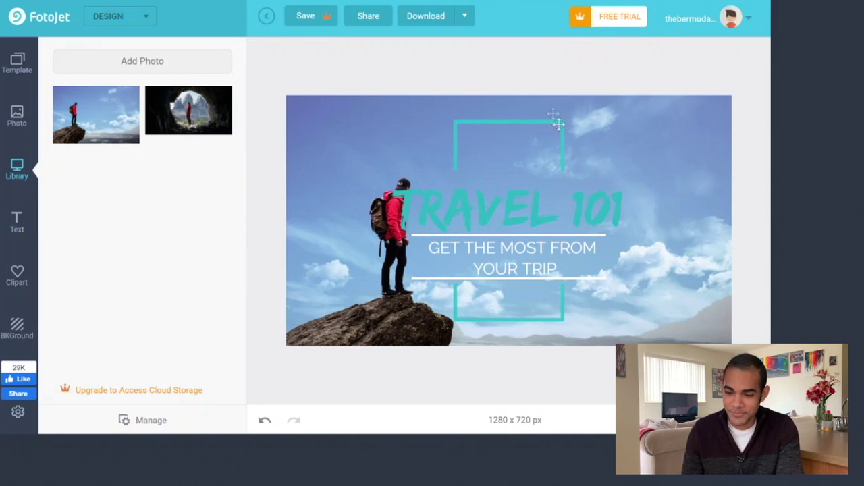
- Delete the turquoise bracket frame from the design
click(505, 124)
click(621, 157)
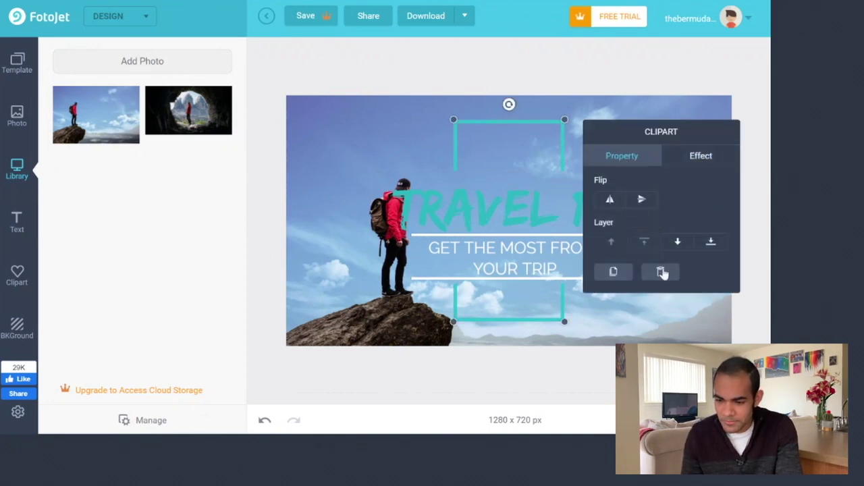
click(662, 272)
- Enlarge the TRAVEL 101 headline to about size 201 and move it into the sky above and beside the hiker
drag(488, 206, 556, 138)
drag(441, 173, 363, 185)
drag(554, 155, 583, 139)
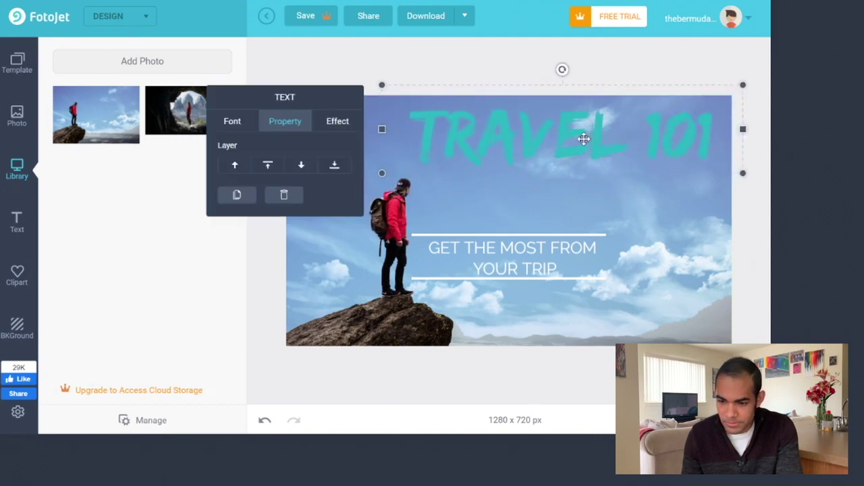
- Change the TRAVEL 101 headline's font color to white
click(241, 126)
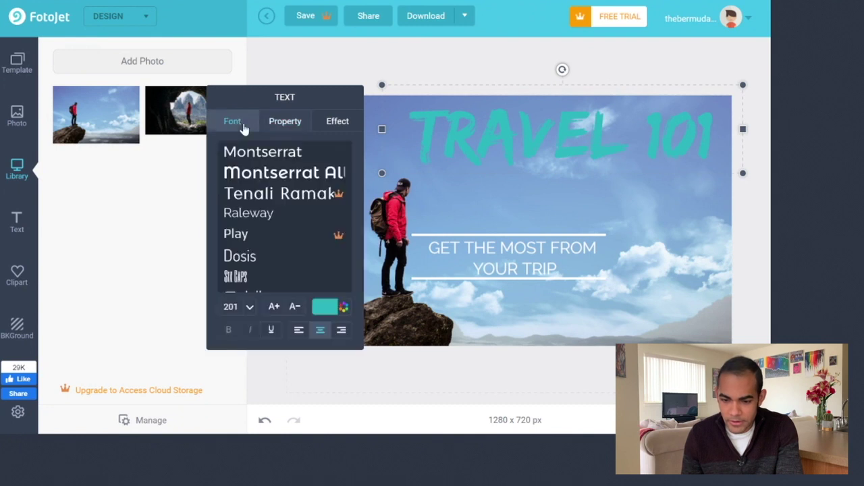
click(331, 310)
click(377, 273)
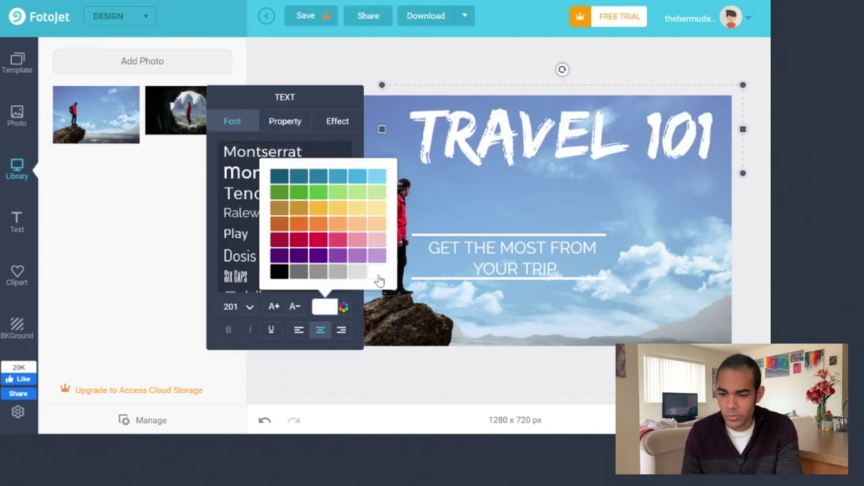
click(511, 57)
- Enlarge the TRAVEL 101 headline slightly and place the GET THE MOST FROM YOUR TRIP subtitle beneath it
click(499, 251)
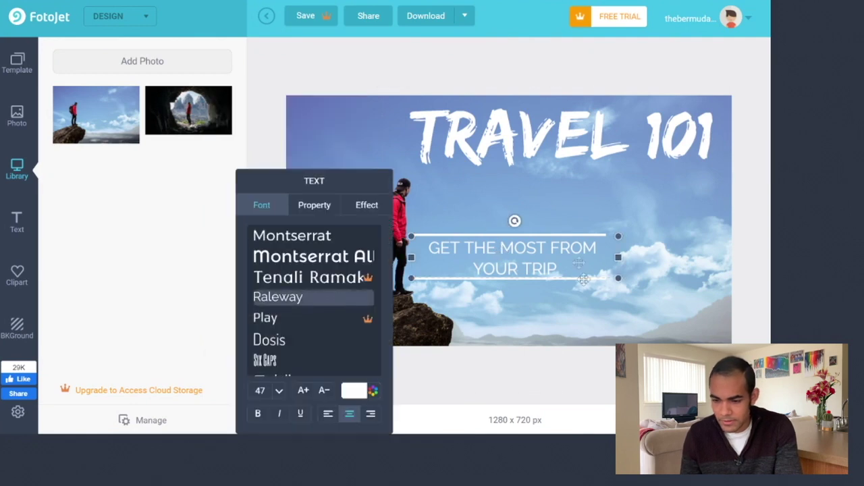
drag(495, 262, 527, 246)
drag(572, 210, 582, 192)
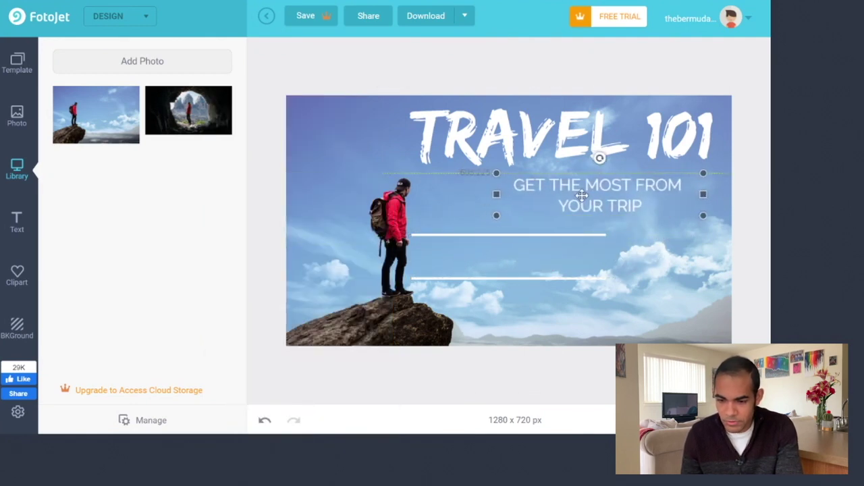
click(516, 236)
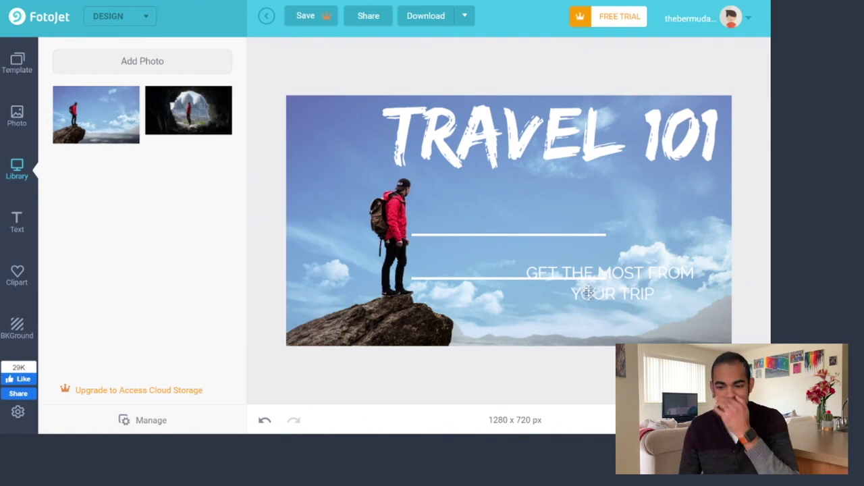
click(579, 282)
drag(574, 281, 560, 208)
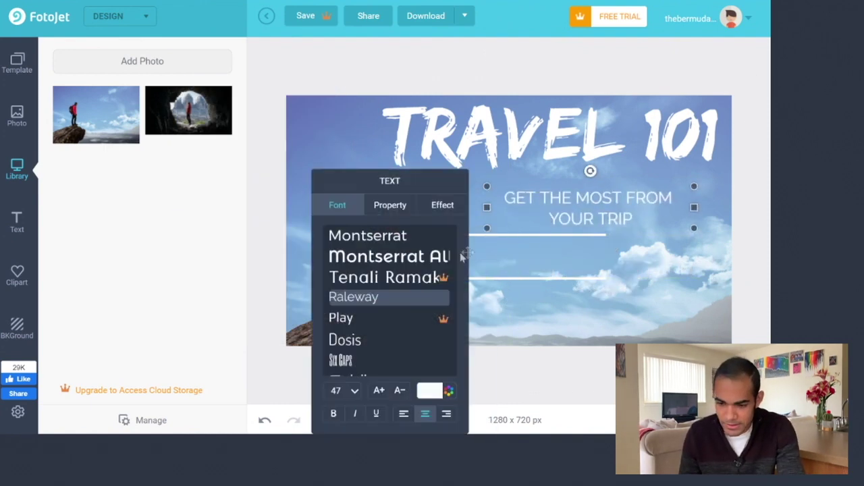
- Delete the lower of the two white lines
click(505, 252)
click(482, 278)
click(314, 387)
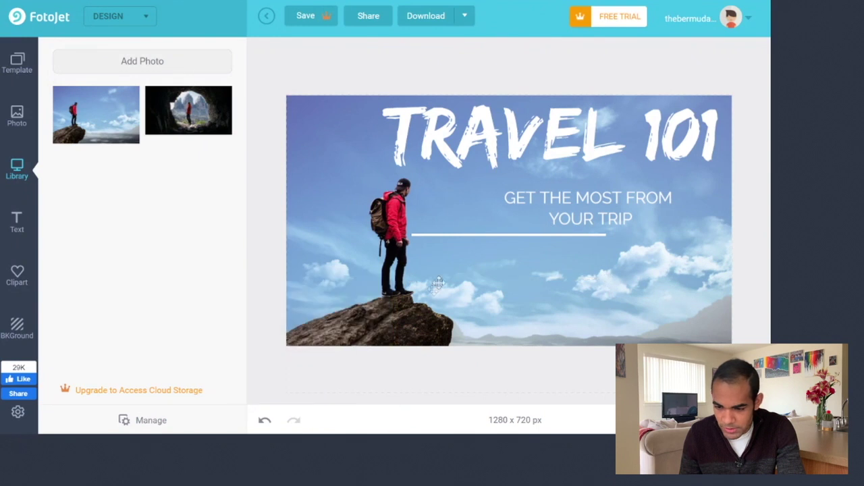
- Move the remaining white line between the headline and subtitle and lengthen it to underline TRAVEL 101
drag(487, 234, 594, 175)
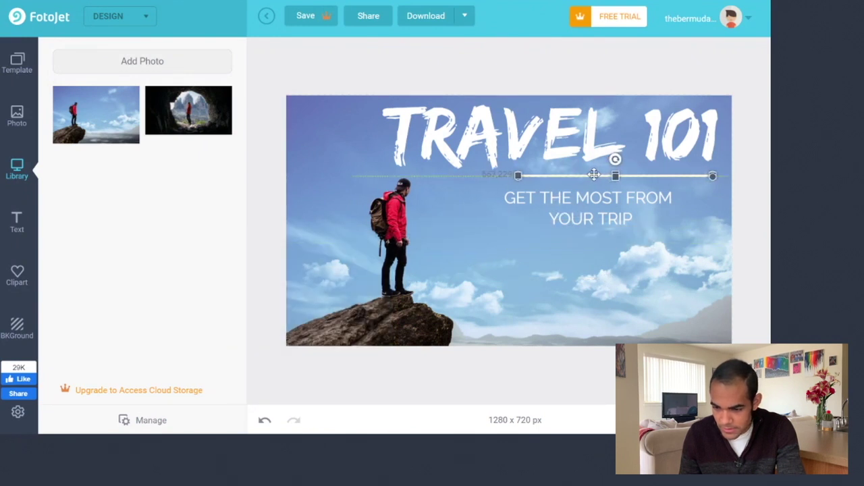
drag(518, 177, 426, 176)
click(485, 288)
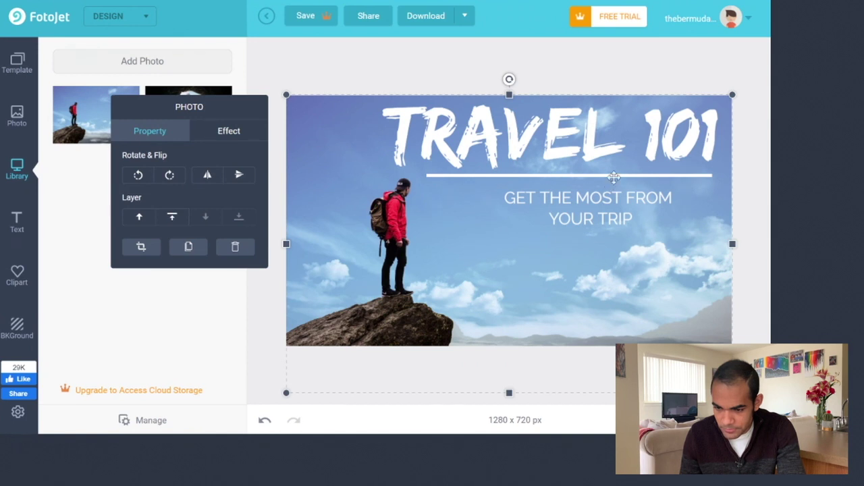
drag(618, 173, 613, 171)
- Enlarge the subtitle below the line to size 75, right-align it and color it light green B8FF55
click(587, 209)
drag(487, 228, 440, 257)
drag(580, 209, 597, 206)
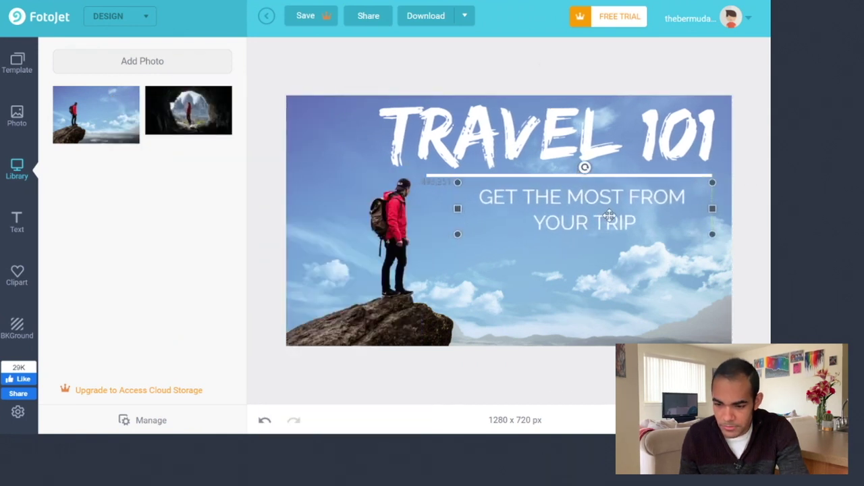
click(358, 260)
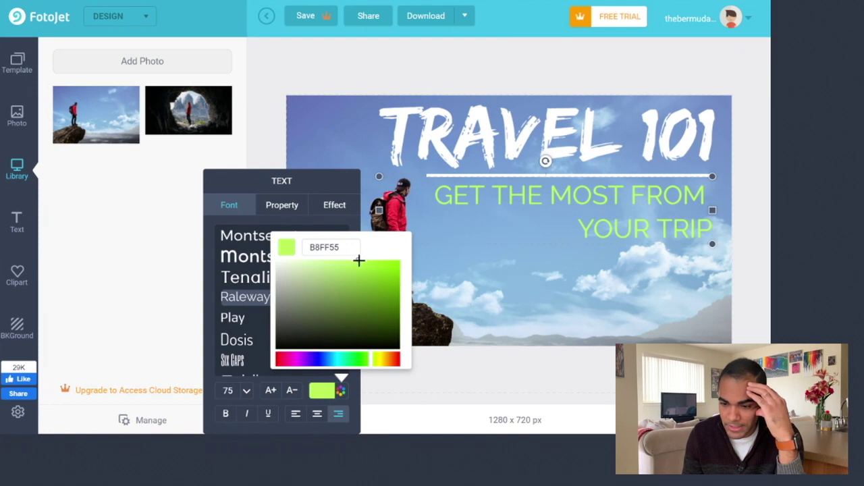
- Give the subtitle text a black outline and a black glow
click(335, 204)
click(270, 277)
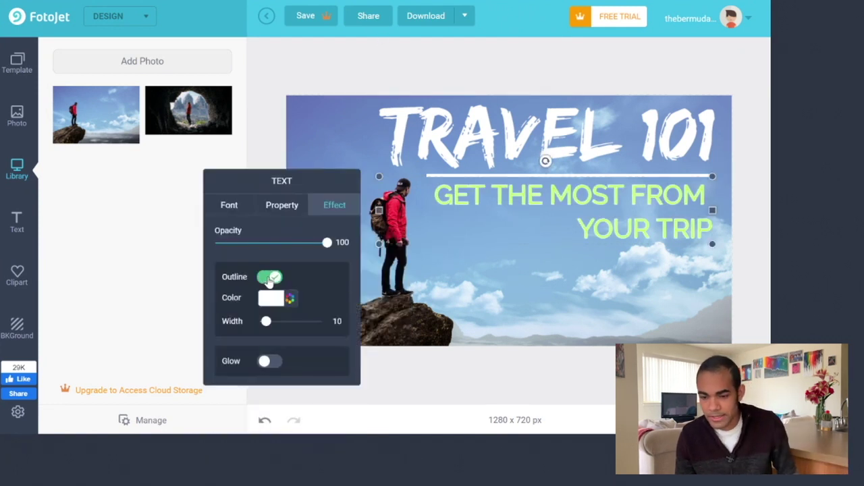
click(276, 300)
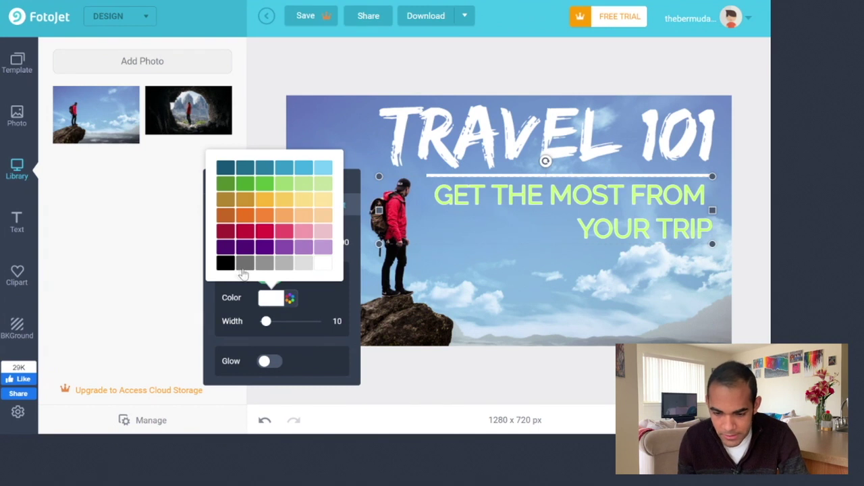
click(225, 265)
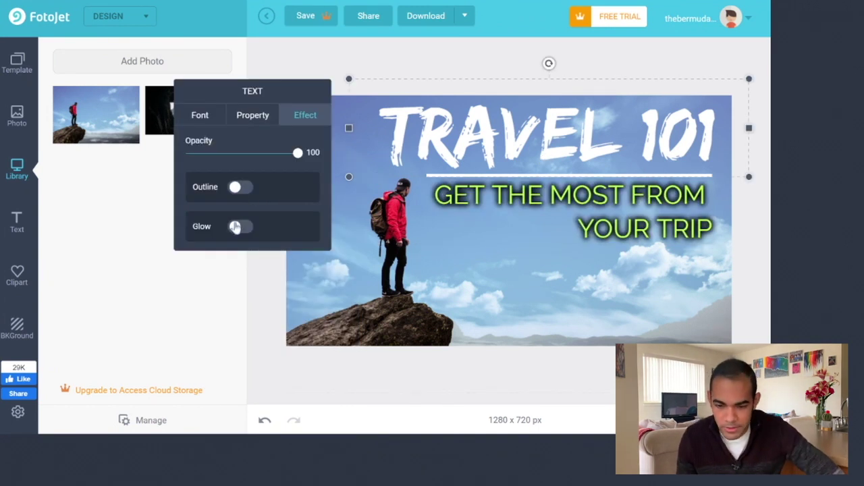
- Add a black glow to the TRAVEL 101 headline and increase its radius and blur
click(235, 227)
drag(234, 271, 270, 286)
click(441, 58)
click(473, 202)
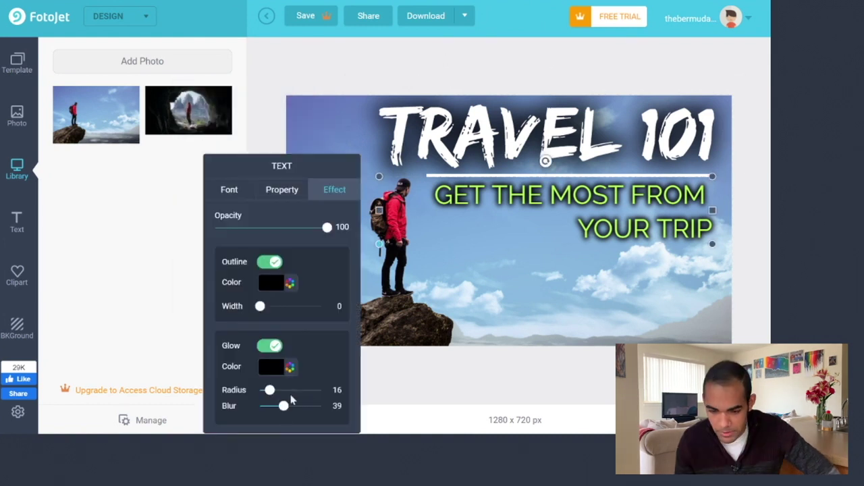
- Download the finished travel thumbnail as a PNG file named Travel101
click(436, 61)
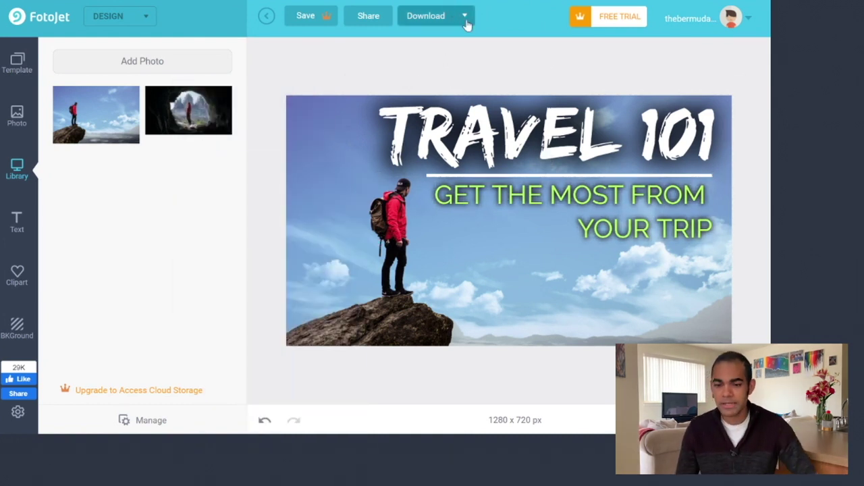
click(462, 19)
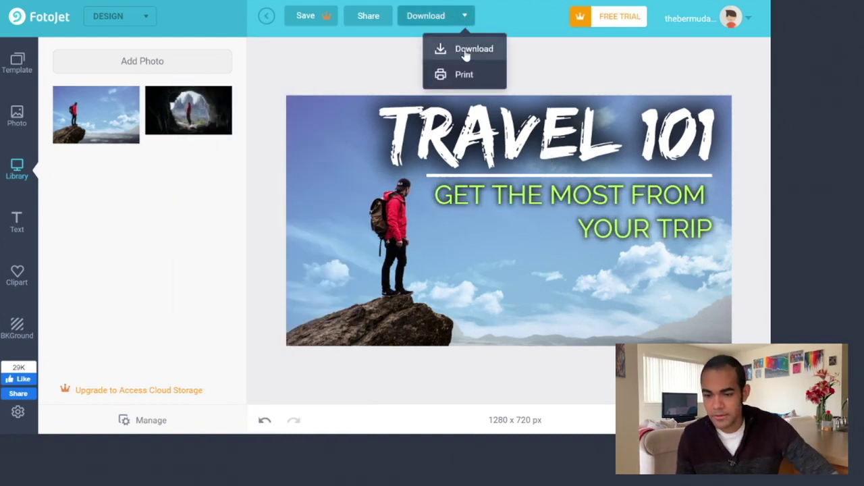
click(466, 49)
click(432, 89)
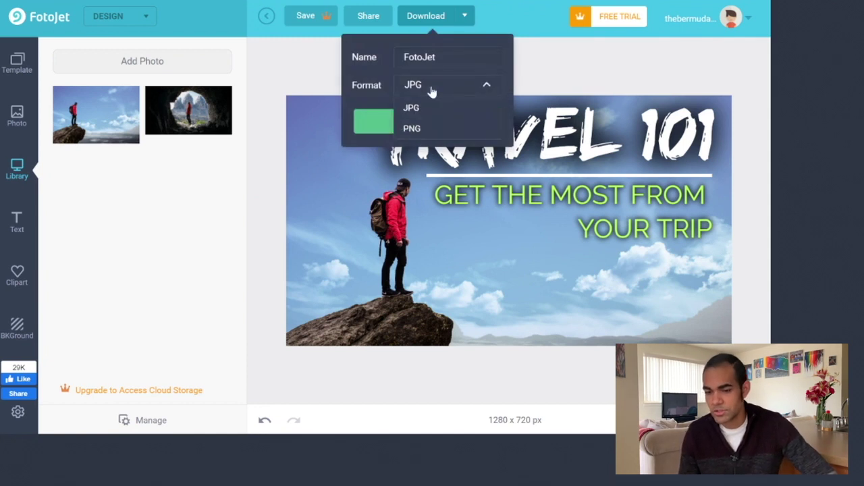
click(440, 65)
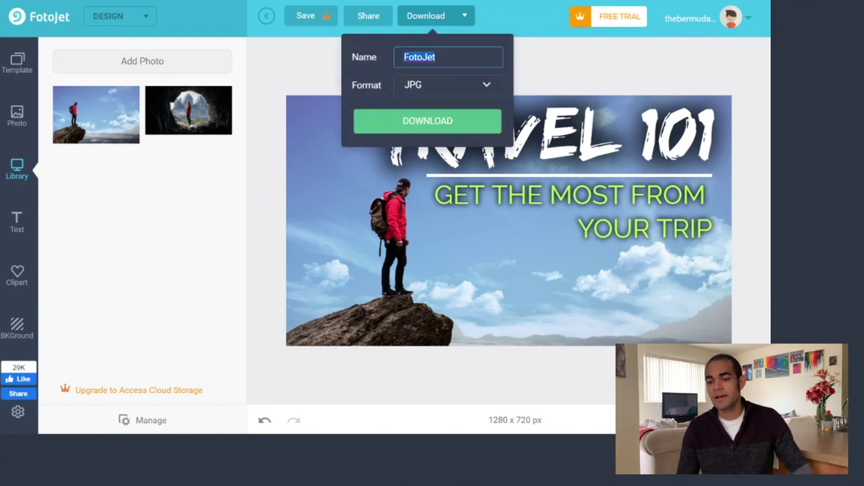
click(444, 88)
click(448, 133)
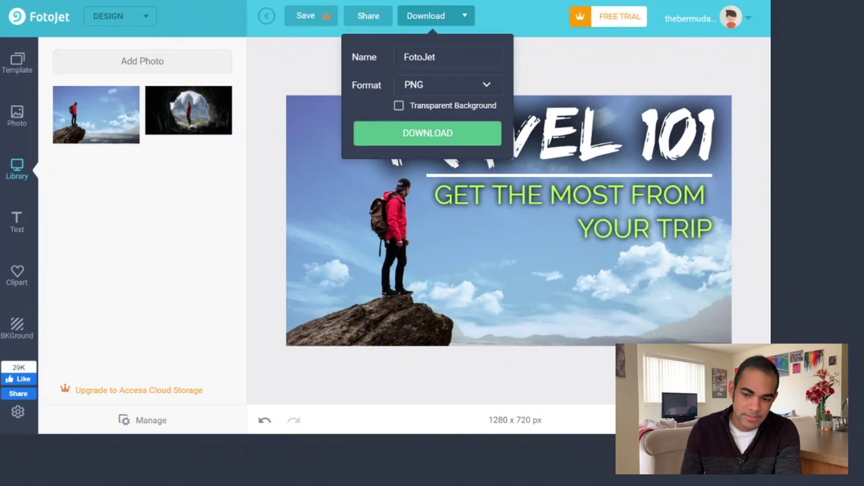
click(432, 57)
text(Travel101)
click(449, 135)
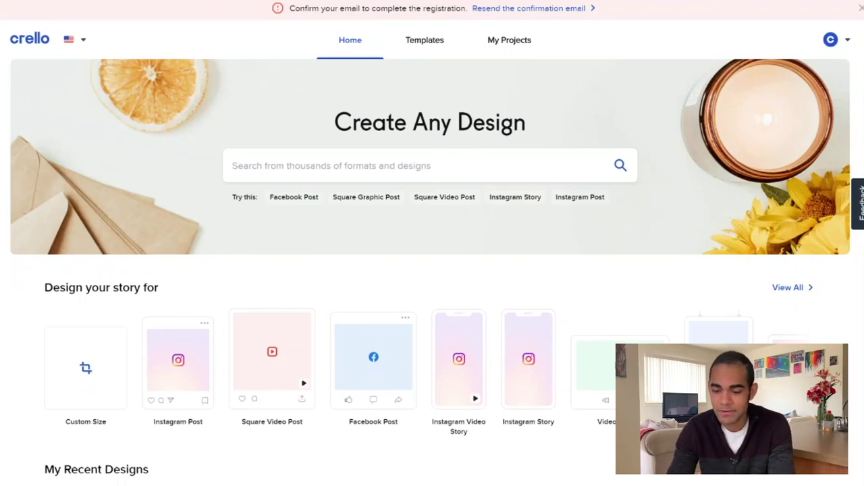
- Switch to Crello and search its designs for YouTube Thumbnail templates
click(337, 166)
text(youtube)
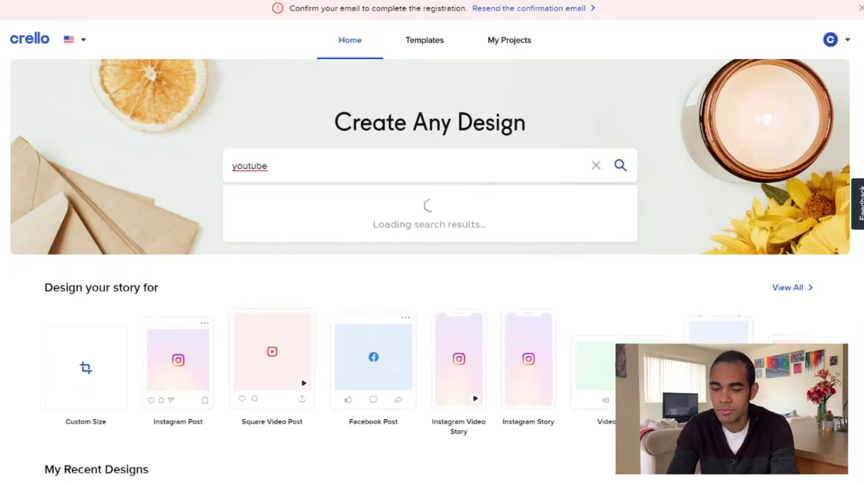
click(343, 283)
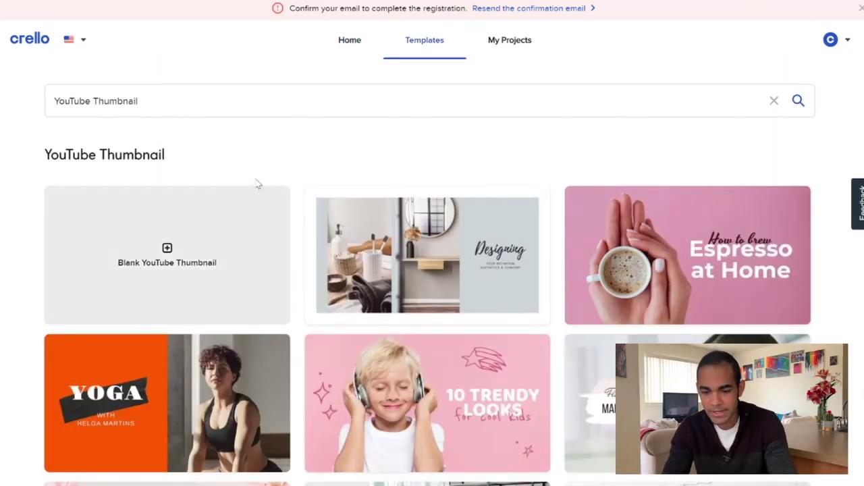
- Browse the YouTube thumbnail templates and open the "How to Start a Business" design for editing
scroll(448, 232, down, 4)
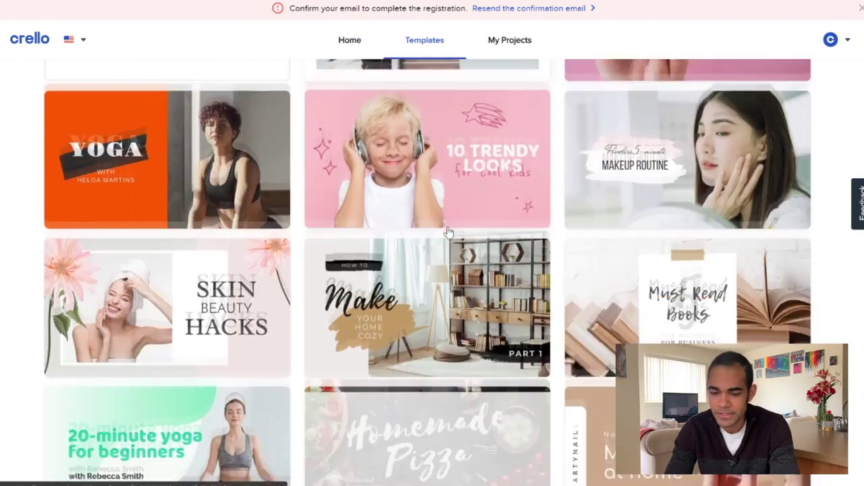
scroll(432, 205, up, 4)
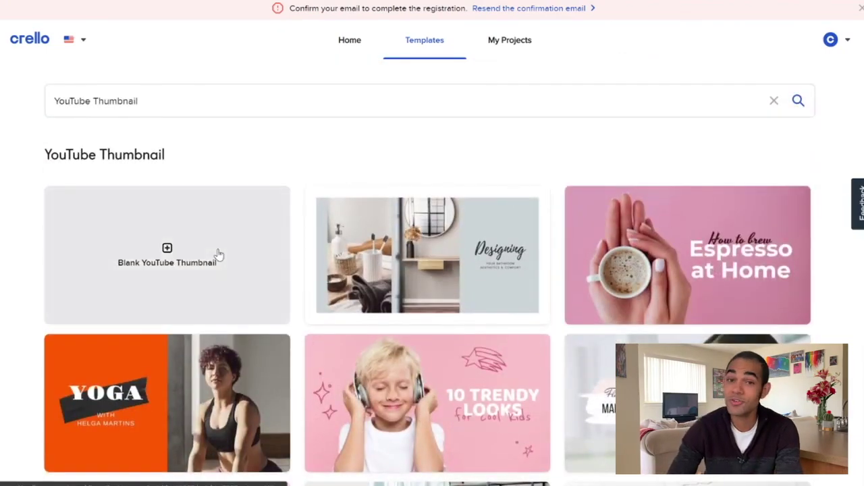
scroll(373, 247, down, 10)
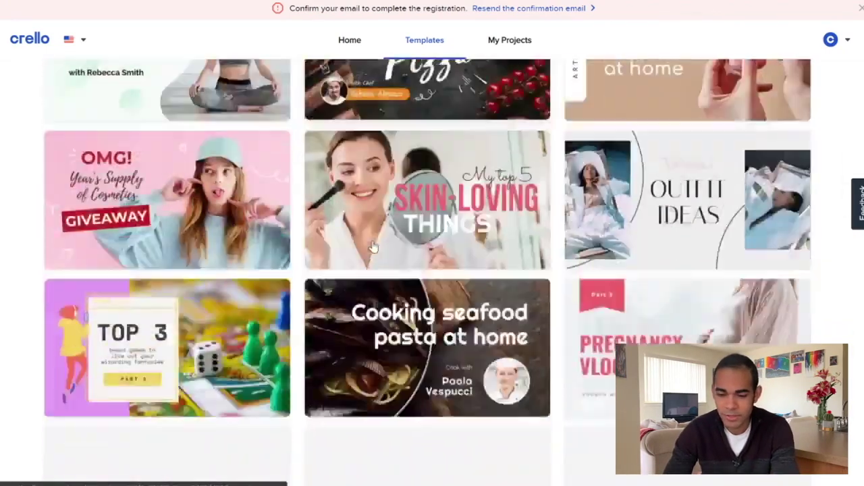
scroll(373, 247, down, 8)
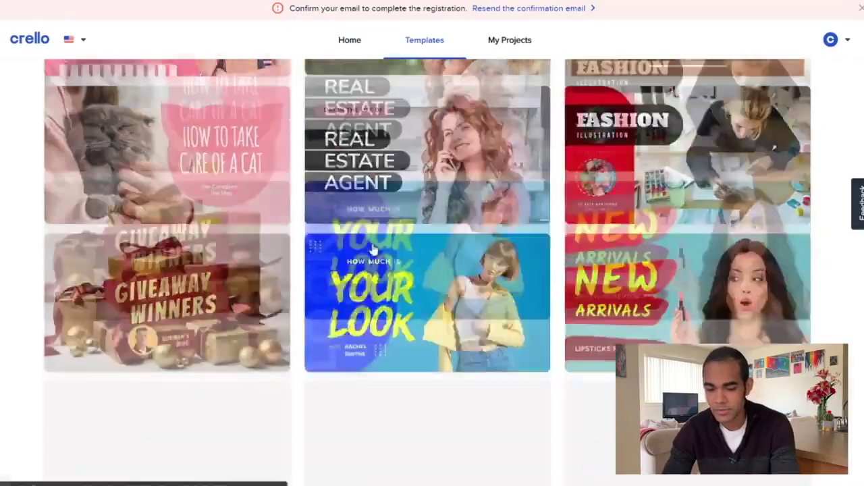
scroll(375, 250, down, 2)
scroll(376, 251, down, 10)
scroll(376, 251, down, 6)
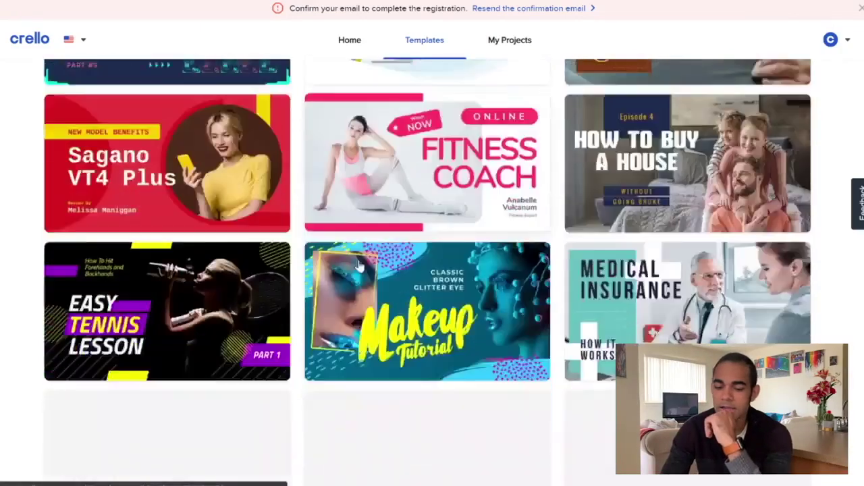
scroll(360, 266, down, 4)
click(154, 339)
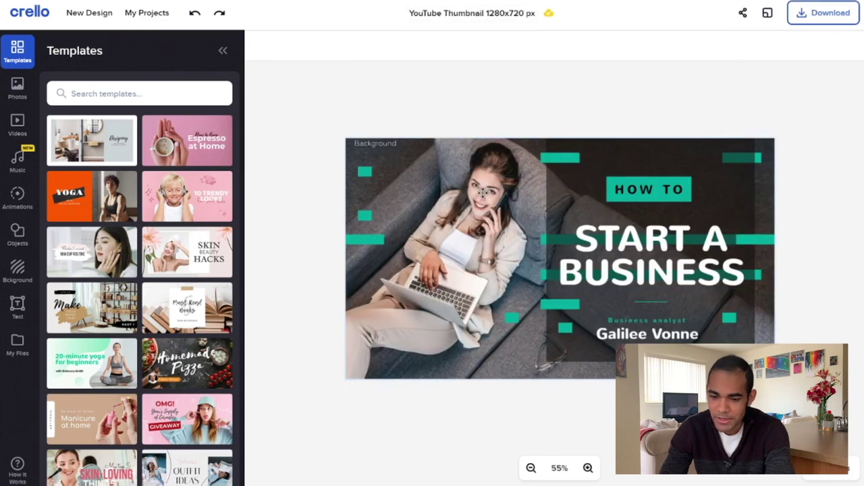
- Delete the template's background photo and look through the stock photos for "car"
click(484, 192)
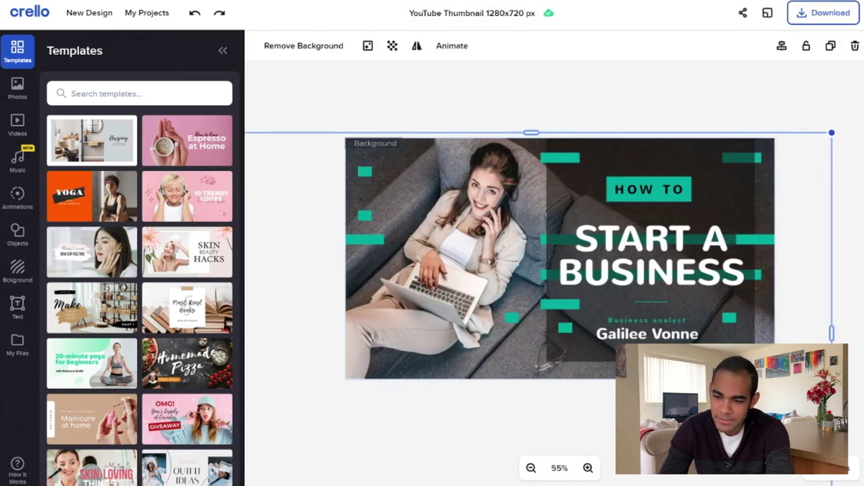
click(855, 46)
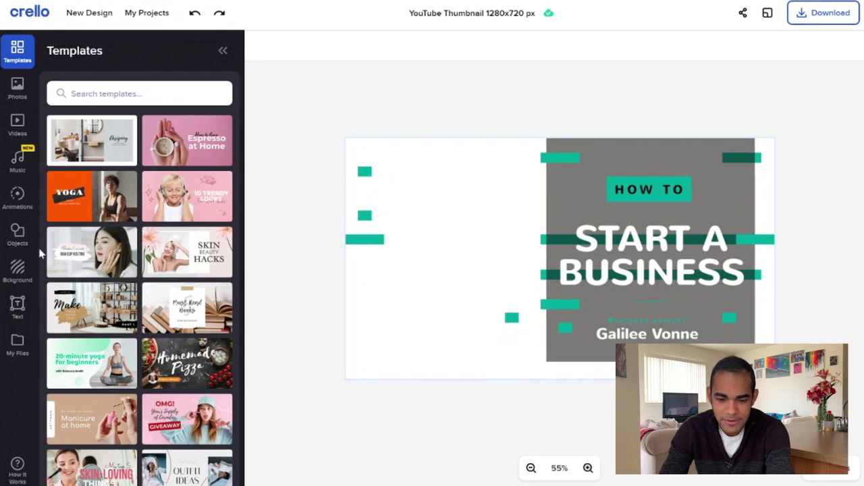
click(20, 95)
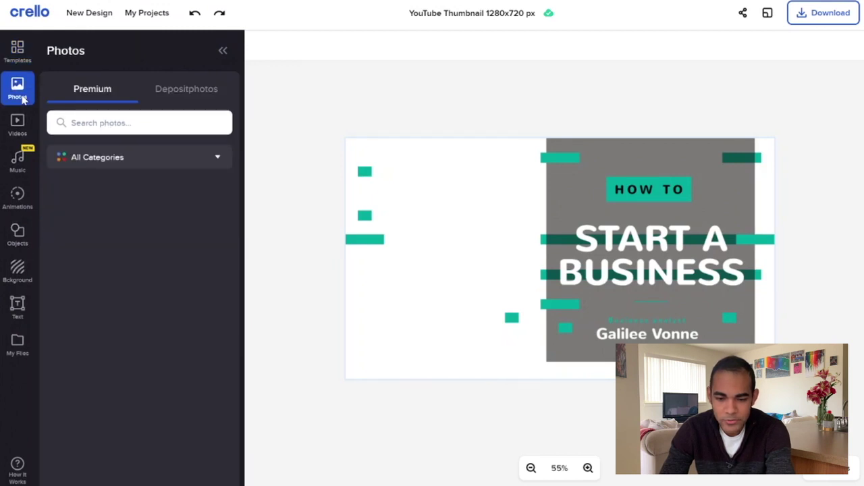
text(car)
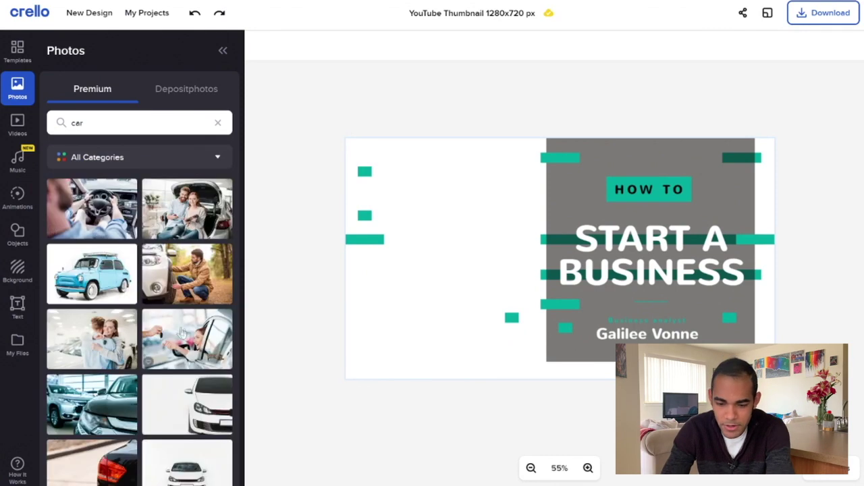
scroll(182, 331, down, 5)
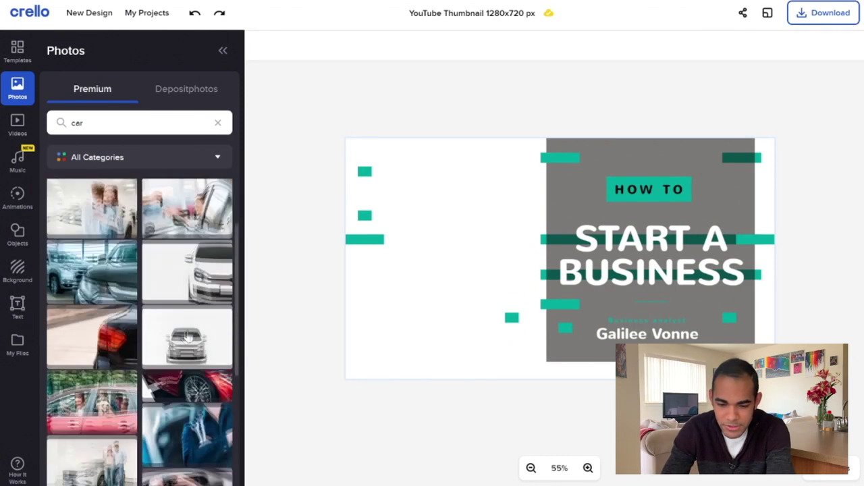
scroll(143, 331, down, 2)
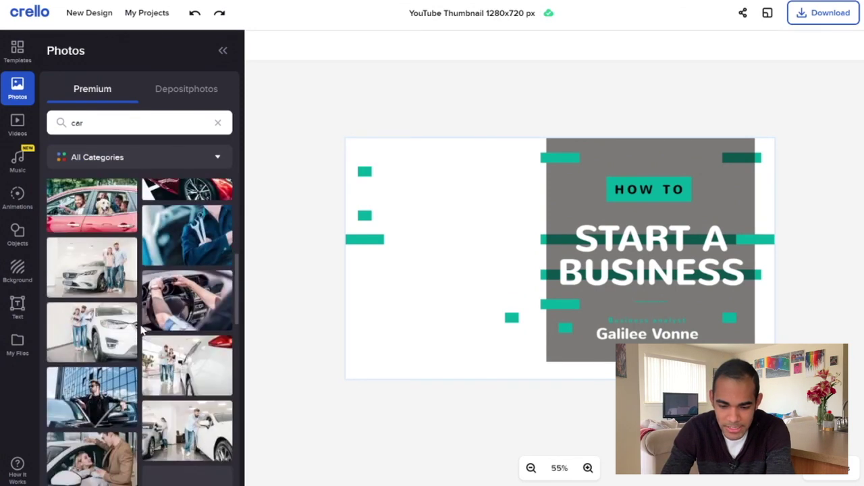
- Add the uploaded red-lit car photo, set it as the background and shift it so the whole car shows beside the text panel
click(18, 345)
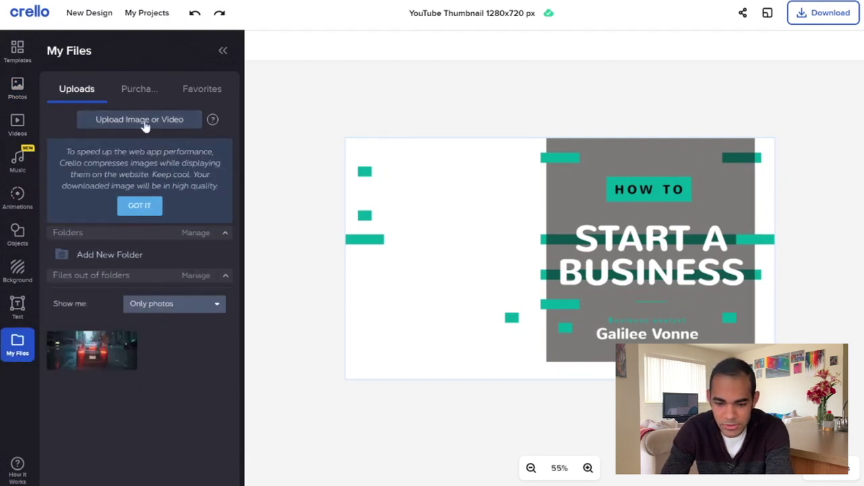
click(99, 353)
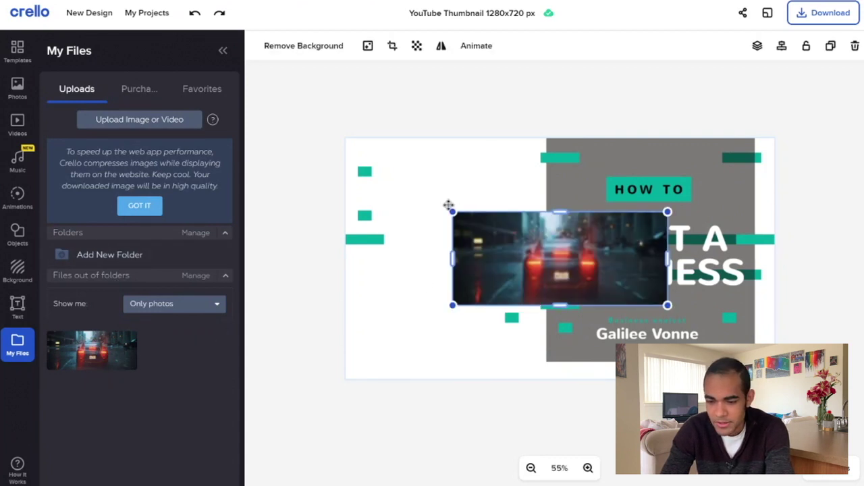
click(758, 46)
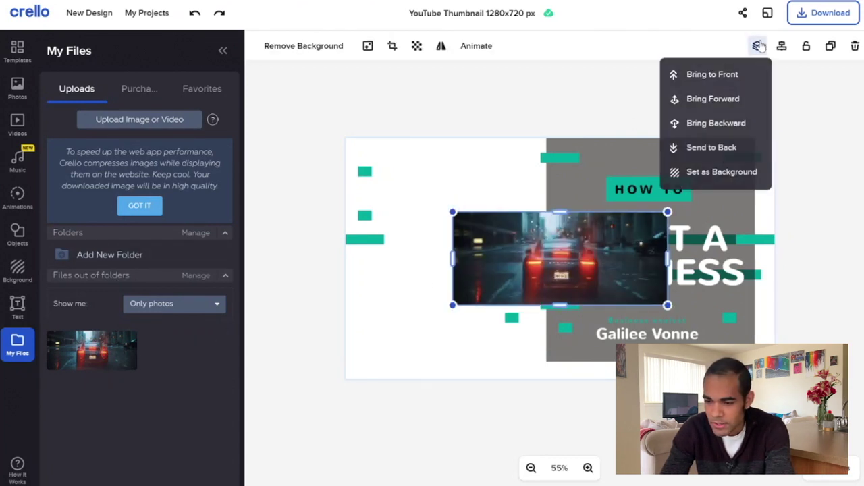
click(726, 173)
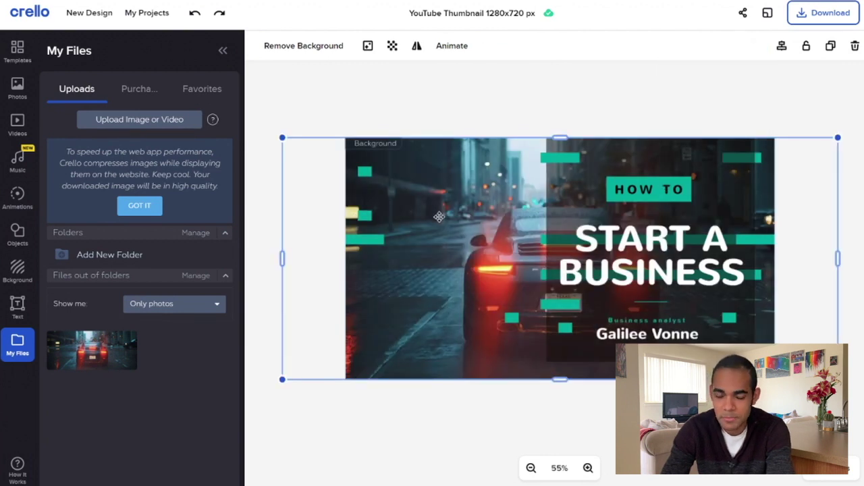
drag(455, 224, 364, 223)
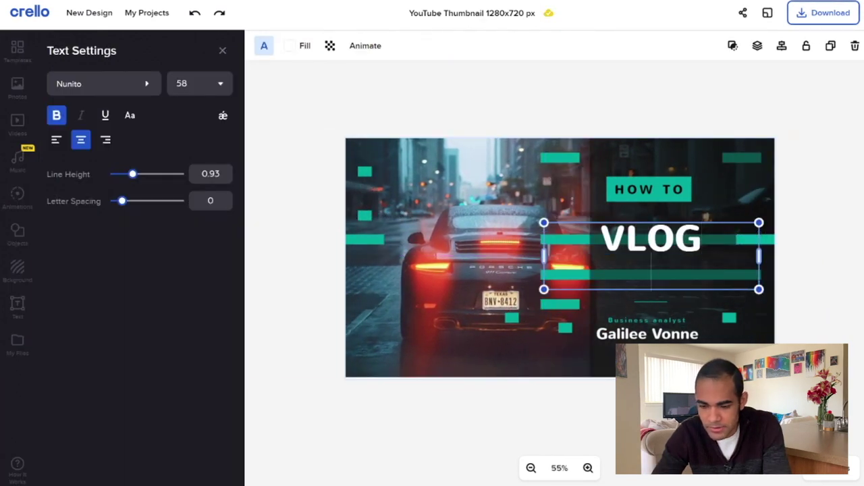
- Replace the headline with VLOG 001 and the label above it with NYC
text(001)
click(649, 189)
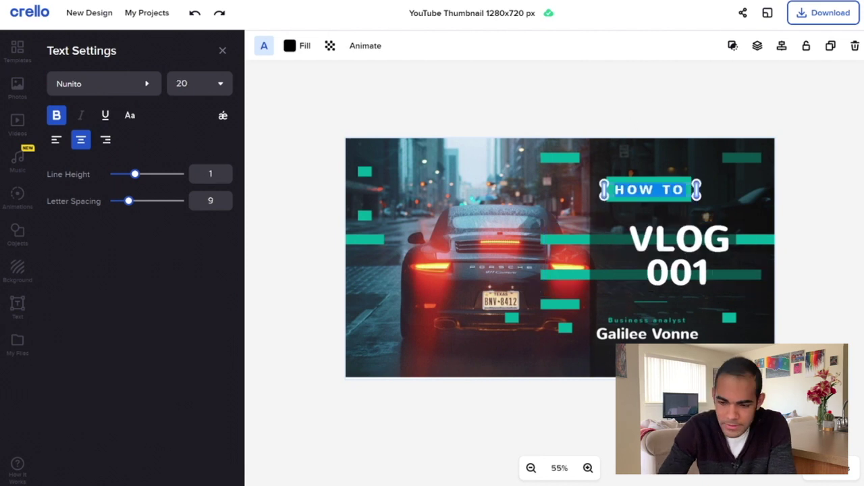
text(NYC)
- Delete the "Business analyst" line and replace the name beneath it with the vlogger's name
click(647, 320)
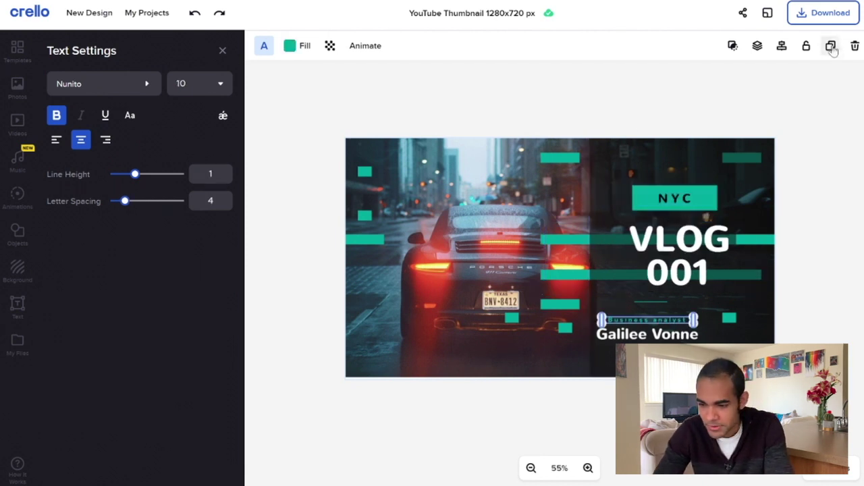
click(856, 46)
double_click(647, 334)
text(storm P)
- Change the VLOG 001 headline and the name line to the same new sans-serif font
click(679, 256)
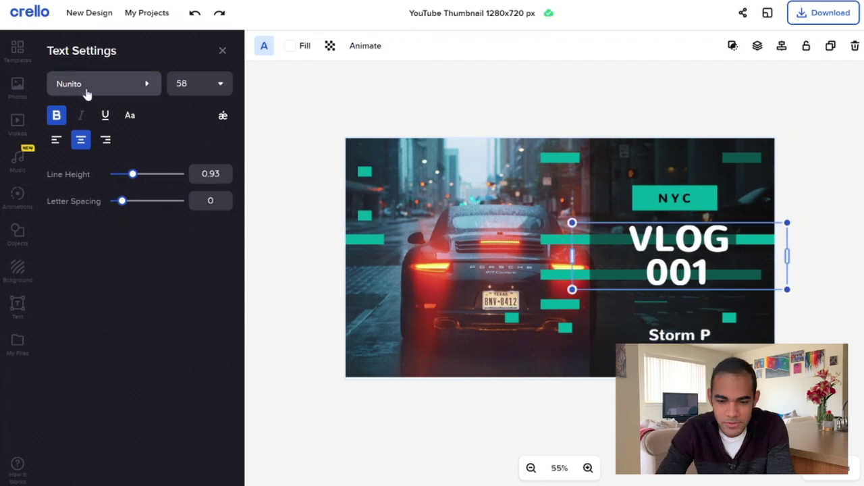
click(102, 84)
click(679, 335)
click(101, 84)
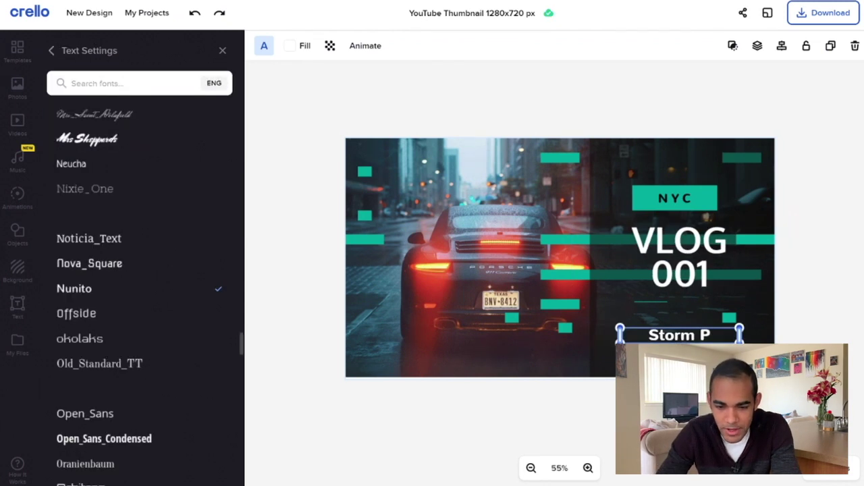
key(Escape)
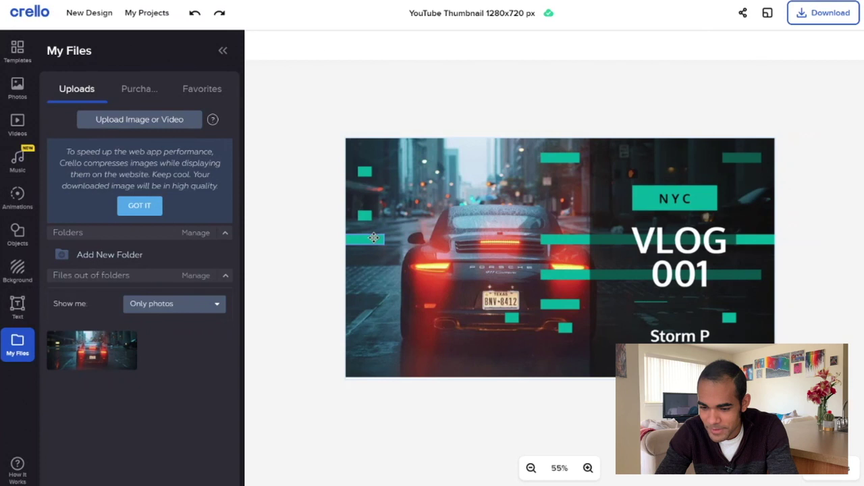
click(373, 237)
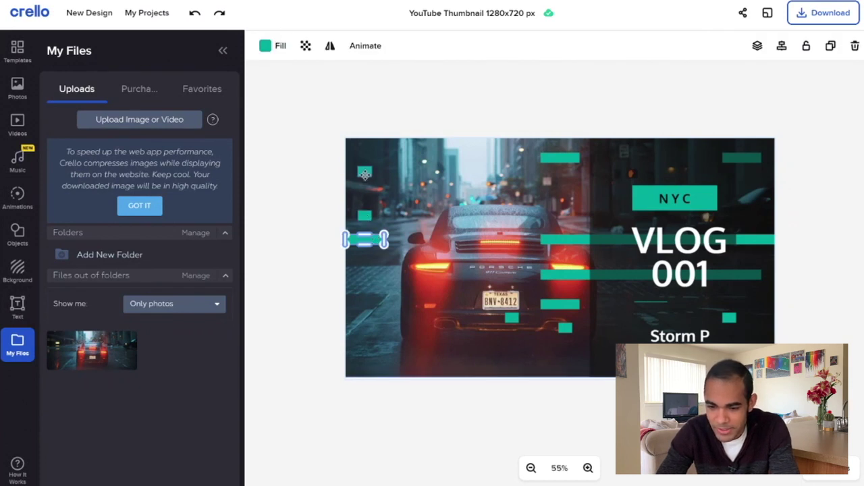
shift+click(365, 173)
shift+click(358, 216)
key(Escape)
- Recolour the template's green rectangles, including the NYC label box and the small accent squares, to blue #00A0F8
click(368, 241)
click(270, 45)
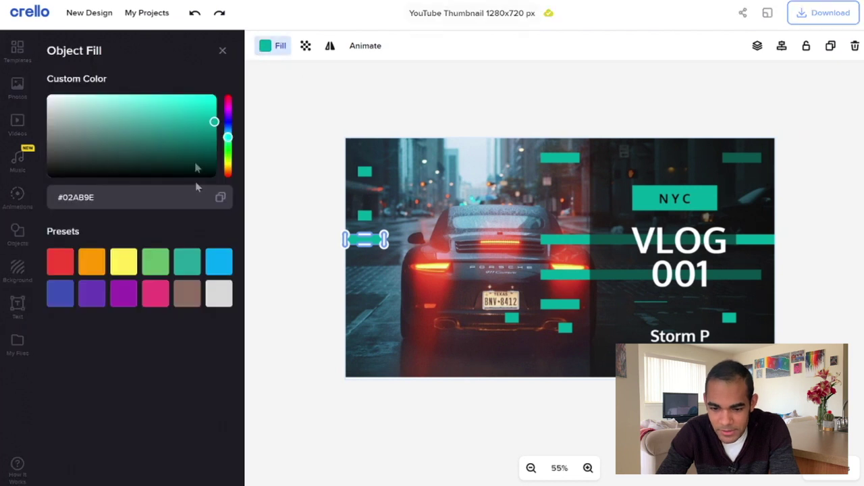
drag(228, 129, 227, 122)
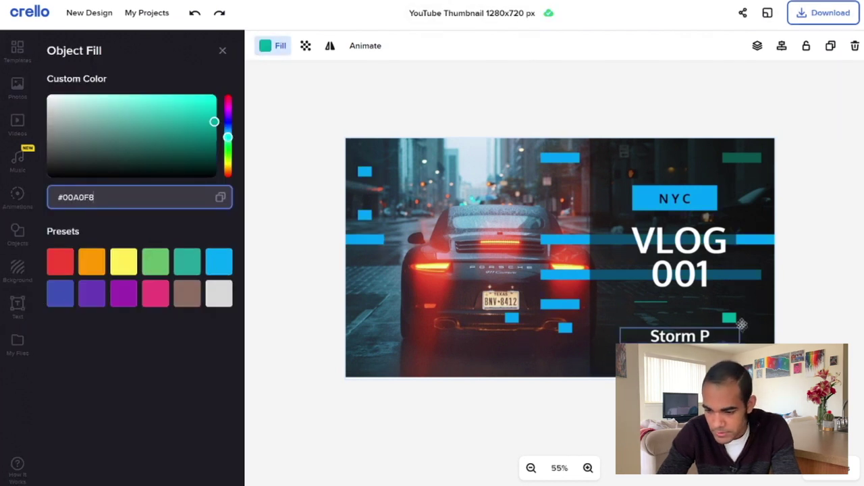
click(729, 318)
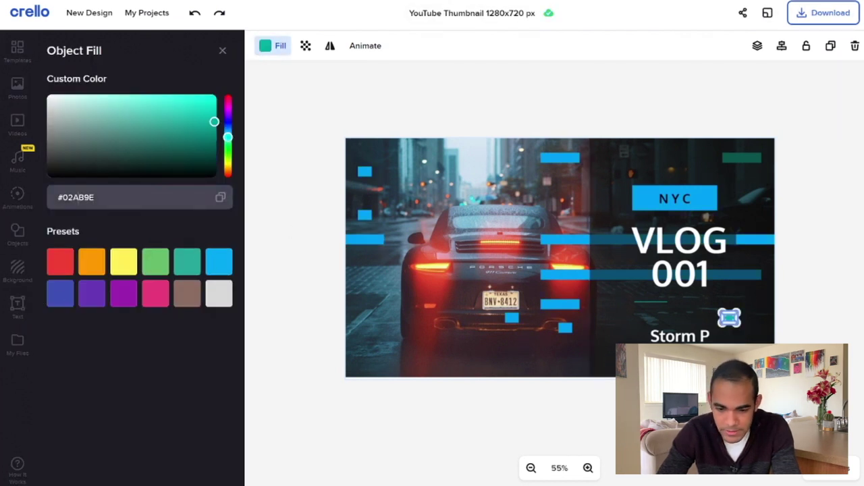
click(705, 216)
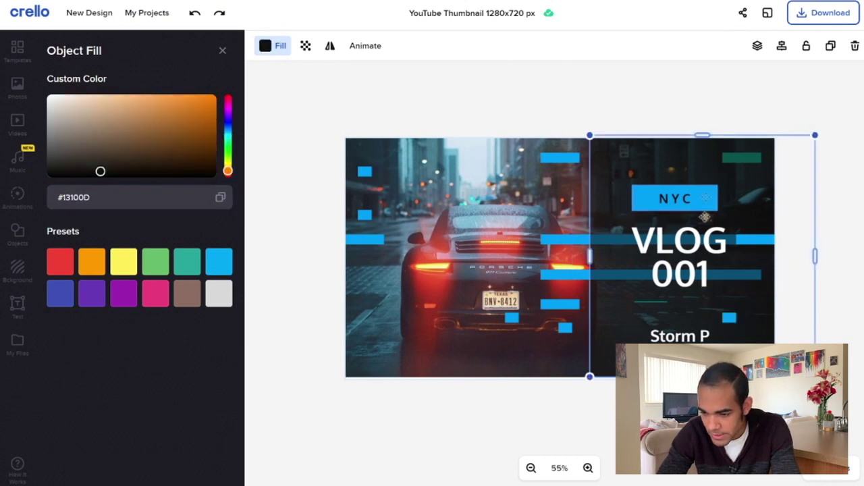
click(670, 78)
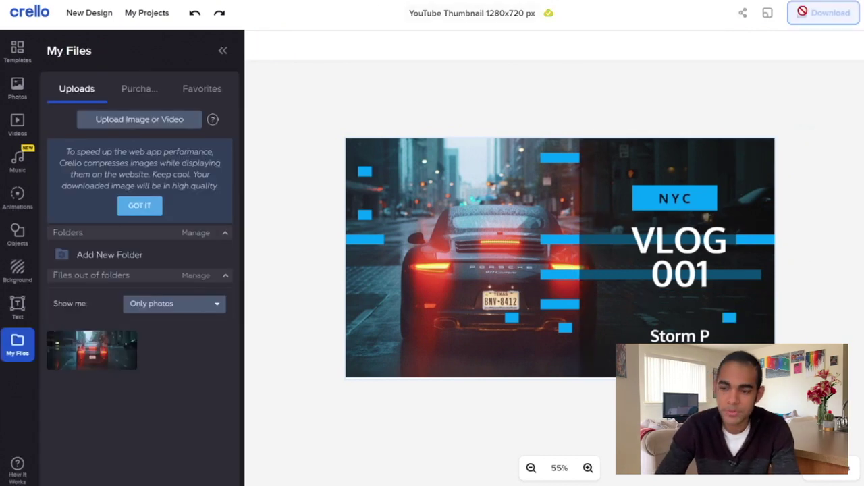
- Download the finished NYC vlog thumbnail in PNG format
click(804, 13)
click(573, 148)
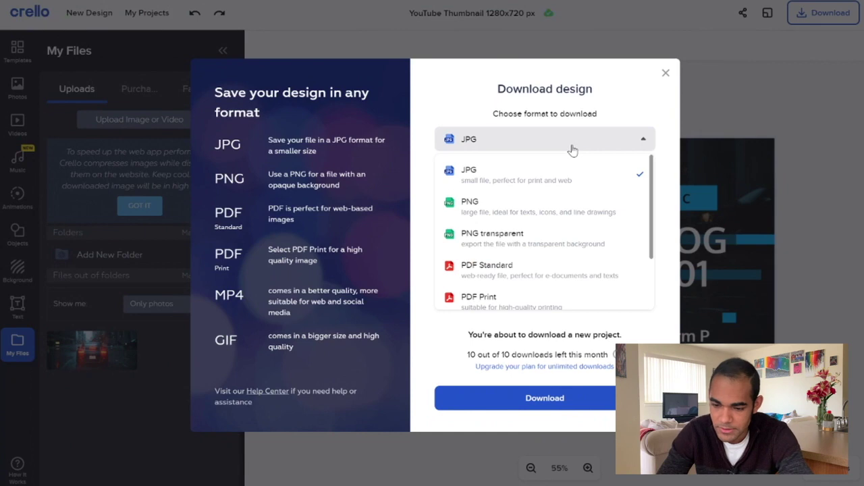
click(530, 209)
click(548, 397)
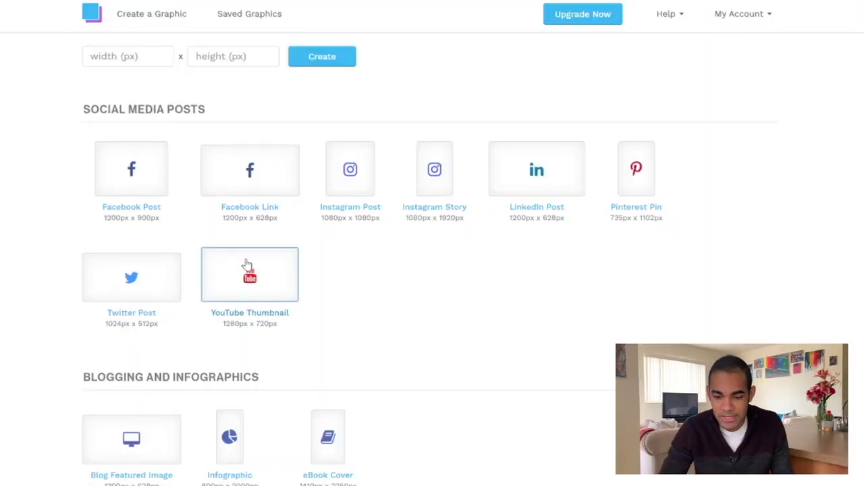
- Switch to Snappa, start a YouTube Thumbnail graphic and open the "Youtube Studio Setup" template
click(247, 264)
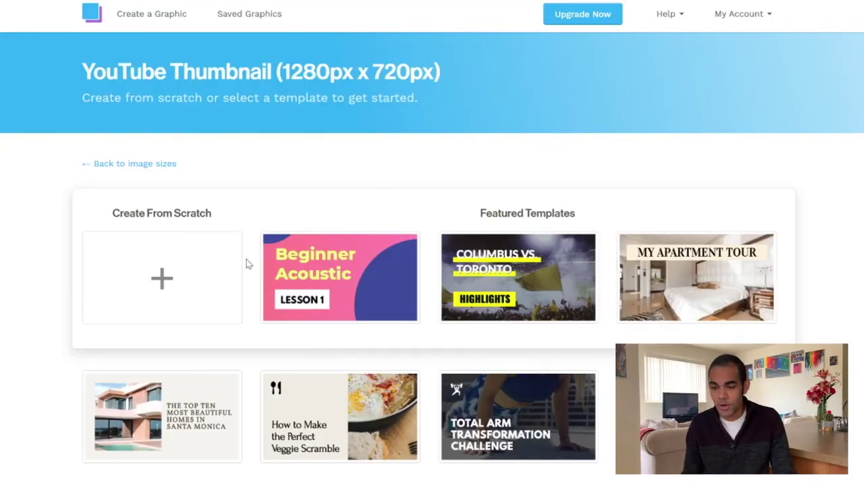
scroll(250, 247, down, 7)
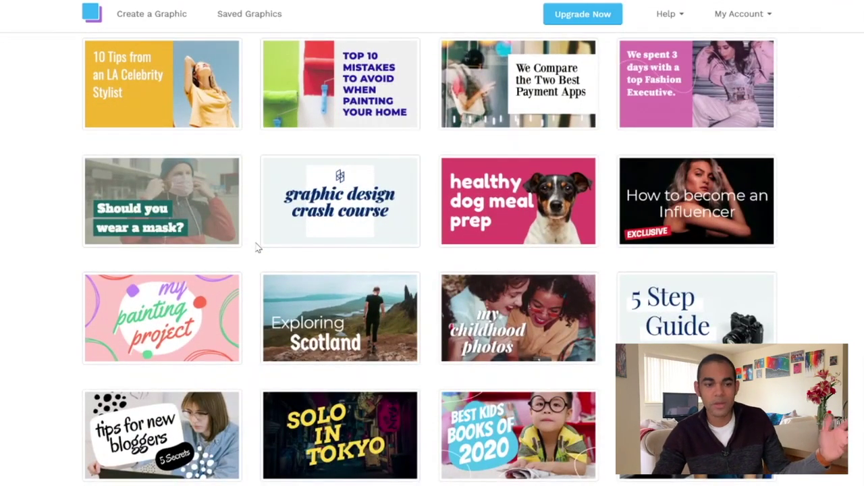
scroll(257, 248, down, 3)
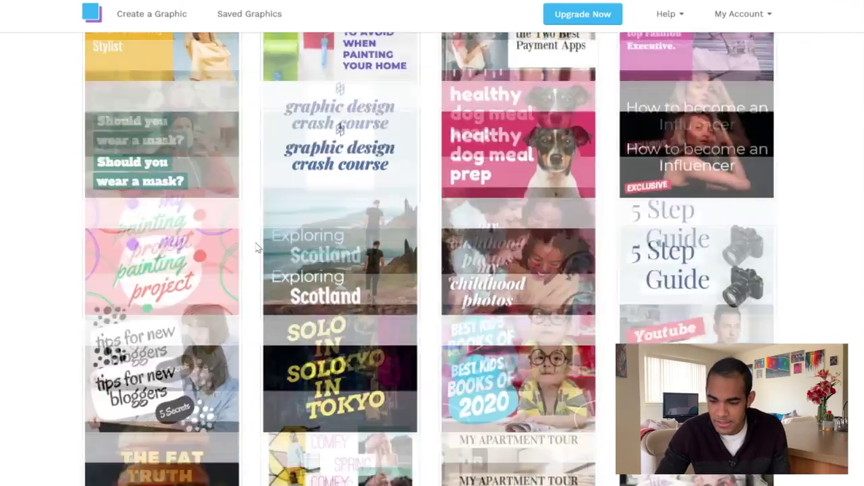
scroll(256, 249, down, 2)
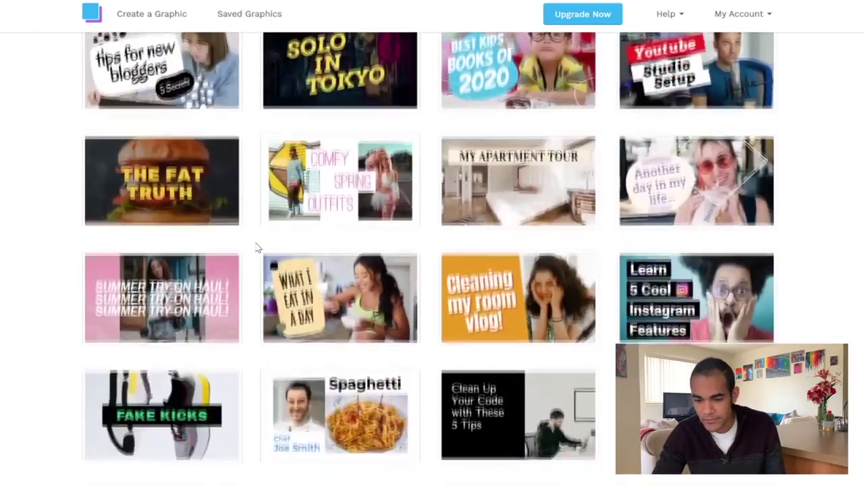
scroll(257, 249, down, 3)
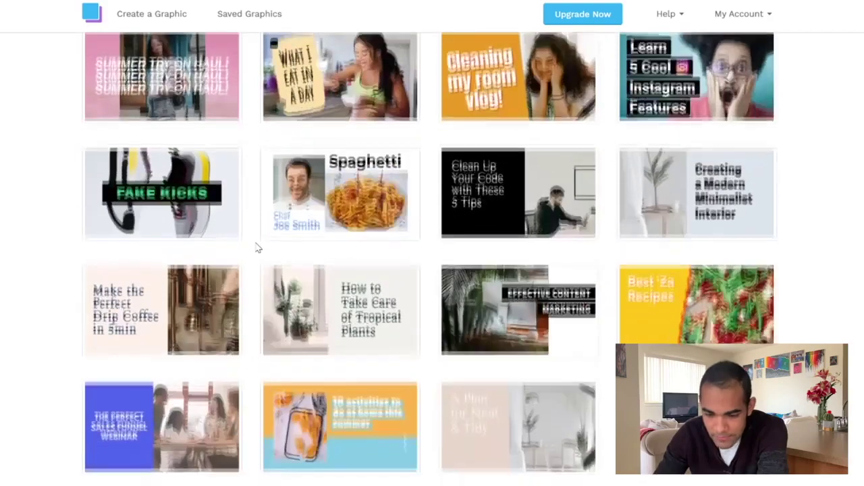
scroll(257, 248, up, 6)
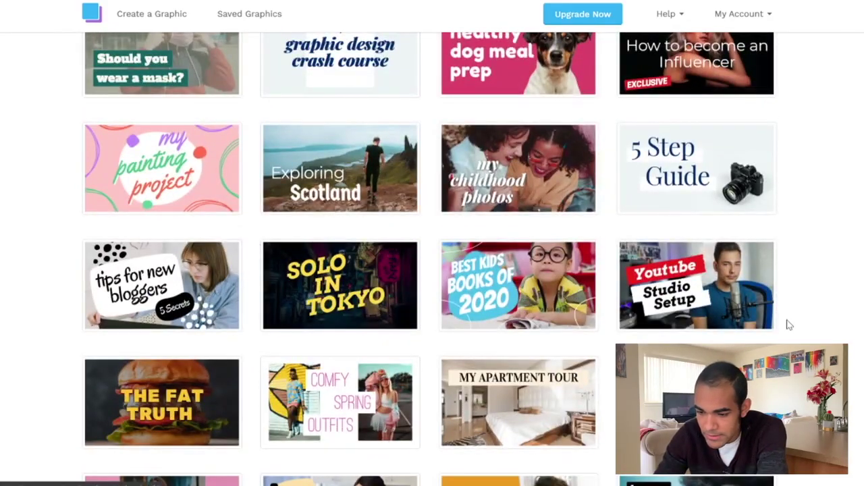
click(763, 313)
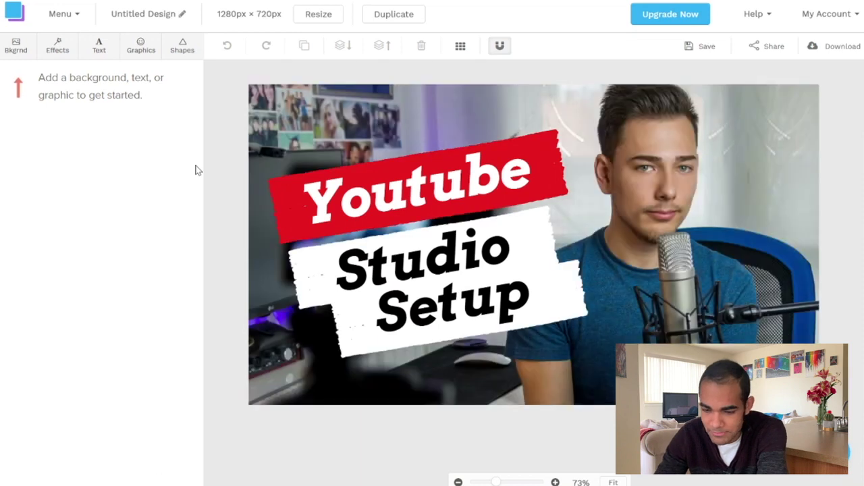
- Remove the template's background photo and replace it with an uploaded picture of yellow taxis on a city street
click(15, 49)
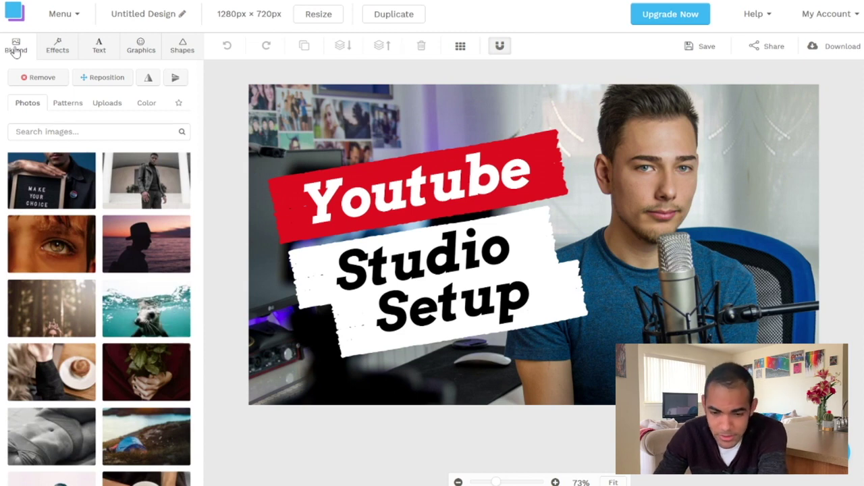
click(48, 74)
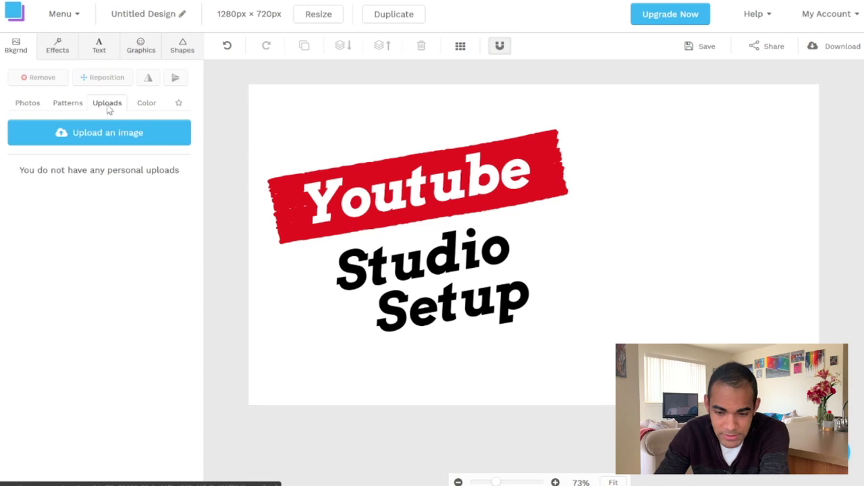
click(110, 133)
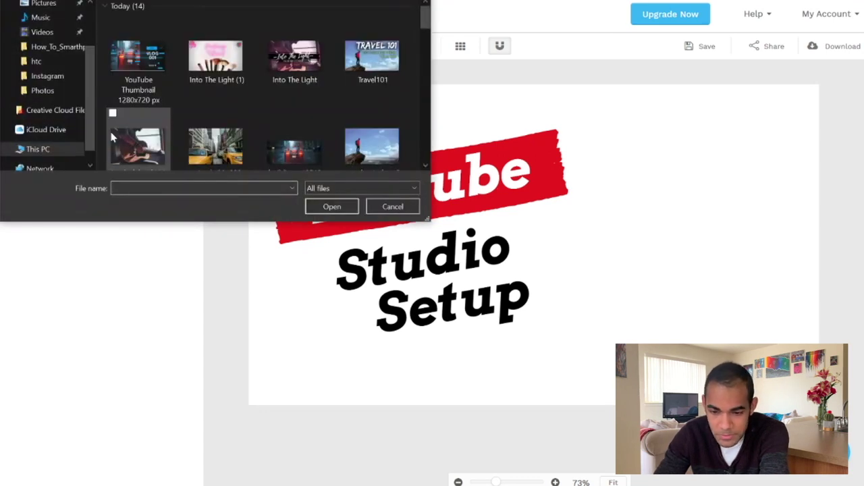
click(216, 145)
click(320, 205)
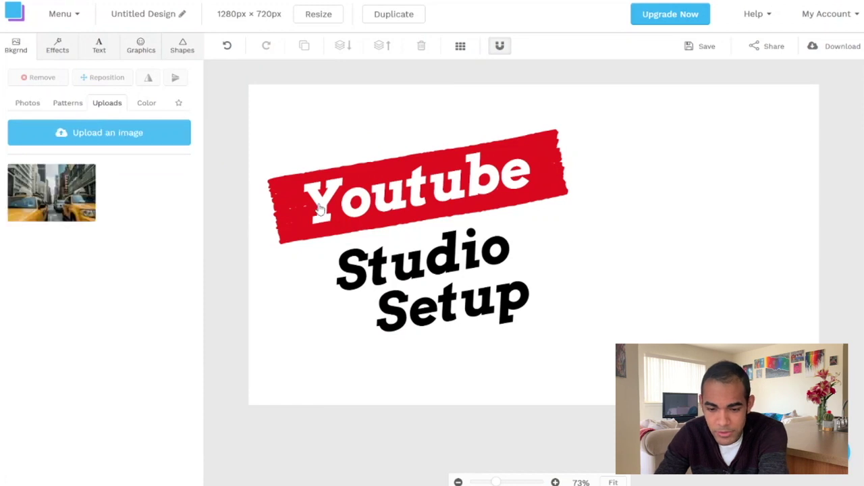
mouse_move(67, 206)
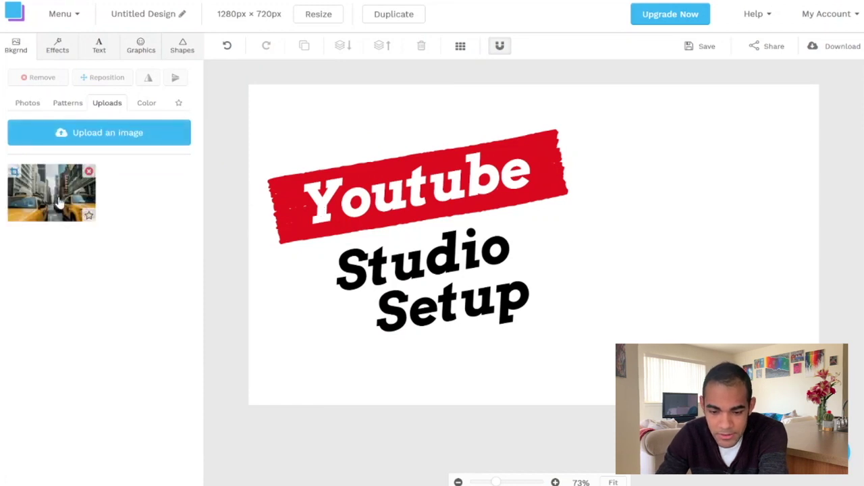
click(59, 203)
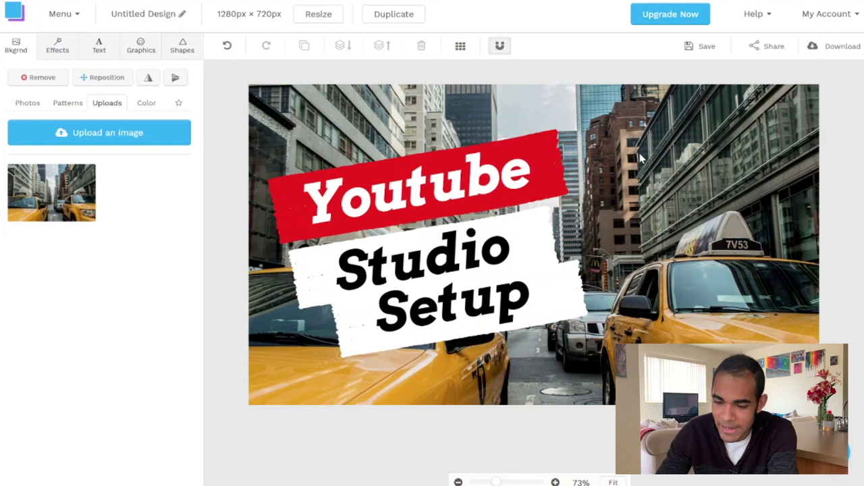
- Replace the word "Youtube" on the red banner with "NYC"
click(500, 168)
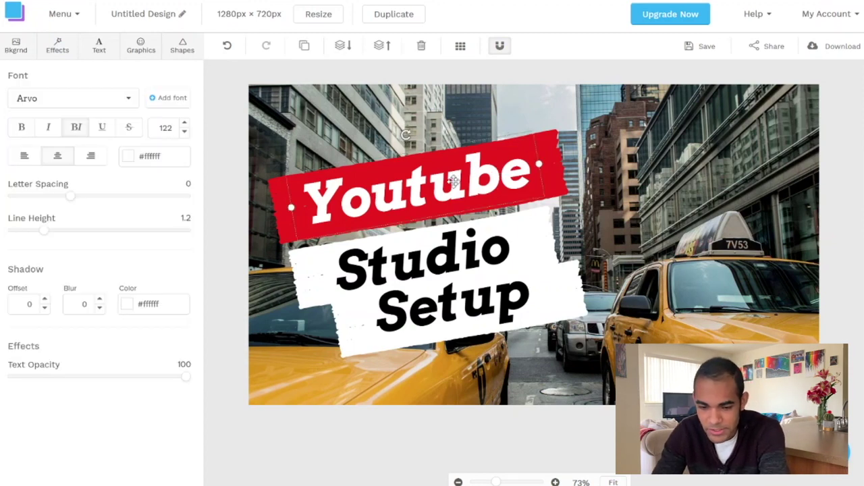
double_click(460, 176)
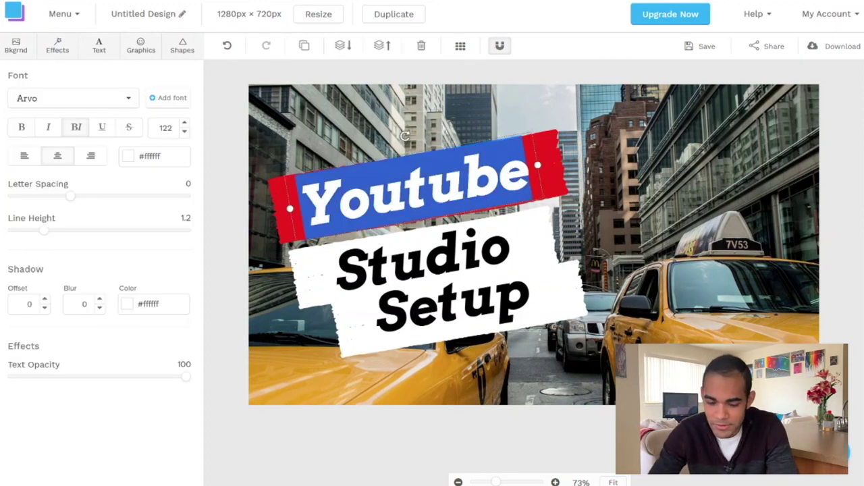
text(NYC)
- Replace the two black text lines "Studio" and "Setup" with "Places" and "to Visit"
click(473, 261)
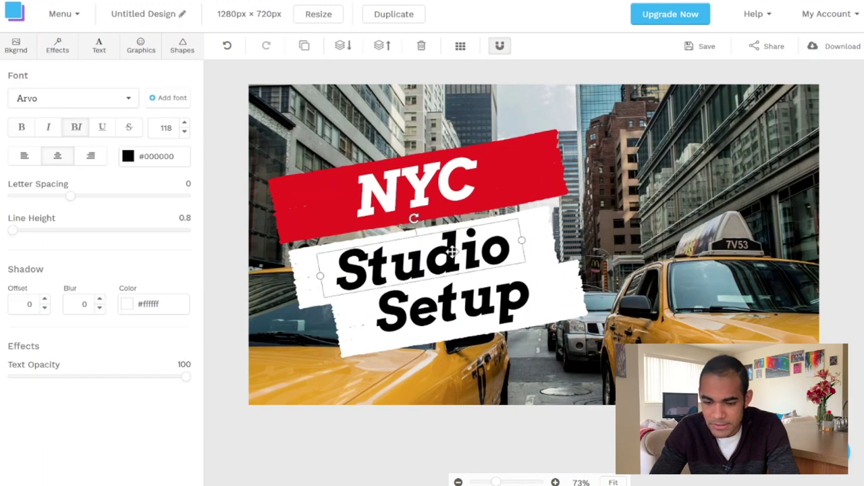
double_click(423, 262)
text(p)
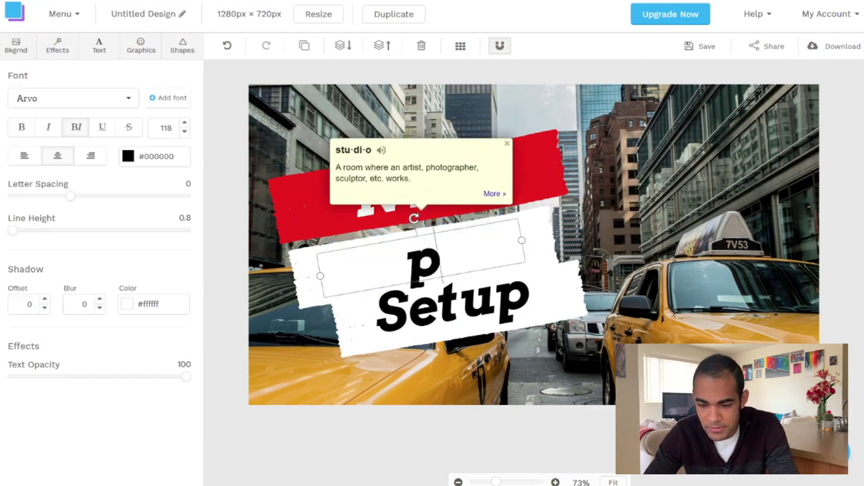
text(laces)
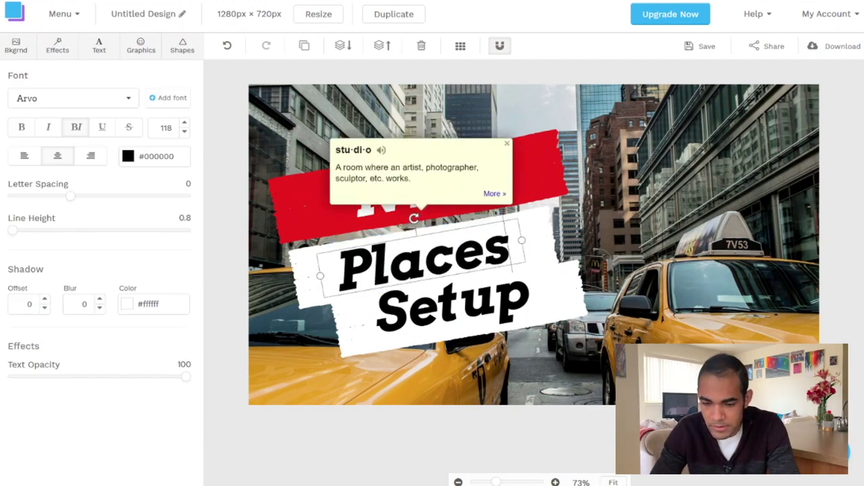
click(432, 307)
double_click(432, 307)
text(to Visit)
- Make the red banner partly transparent and shift the whole title block to the right, near the thumbnail's centre
click(317, 203)
drag(150, 224, 130, 226)
click(340, 316)
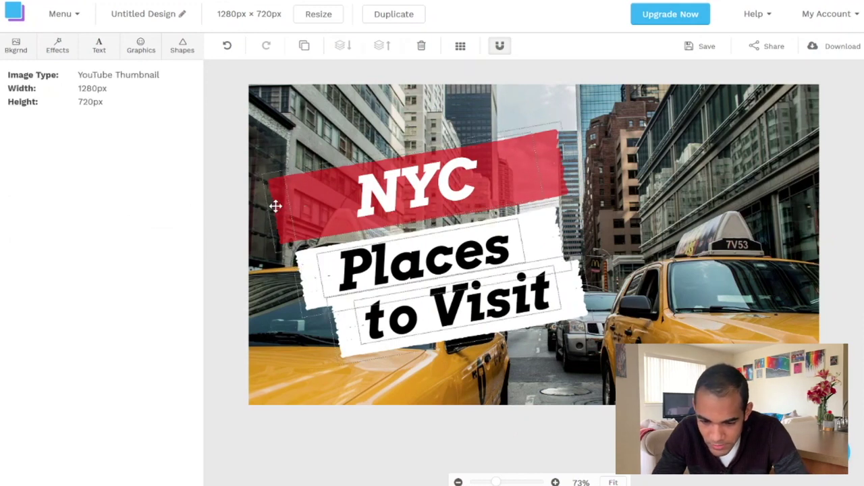
drag(484, 190, 595, 199)
- Tint the taxi background with a blue colour overlay at strength 50 and blur the photo
click(57, 45)
drag(19, 89, 104, 87)
click(17, 107)
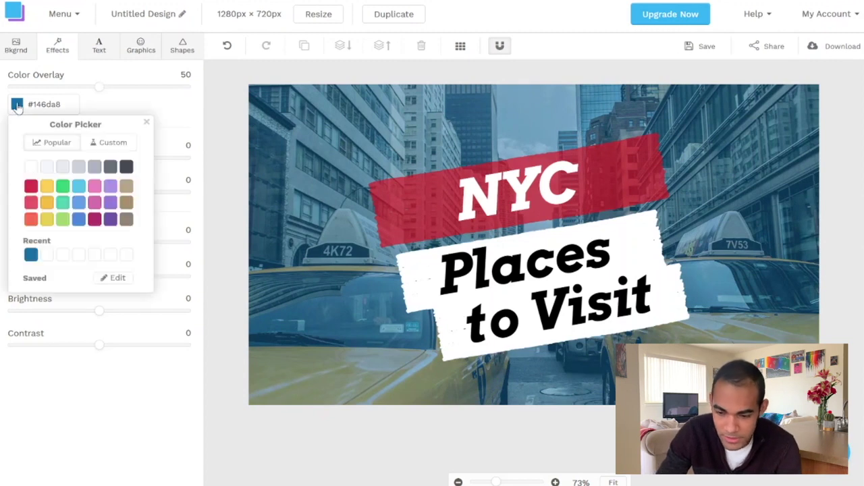
click(78, 195)
- Find a "coffee" icon and place the takeaway cup, coloured white, small in the thumbnail's bottom-left corner
click(96, 48)
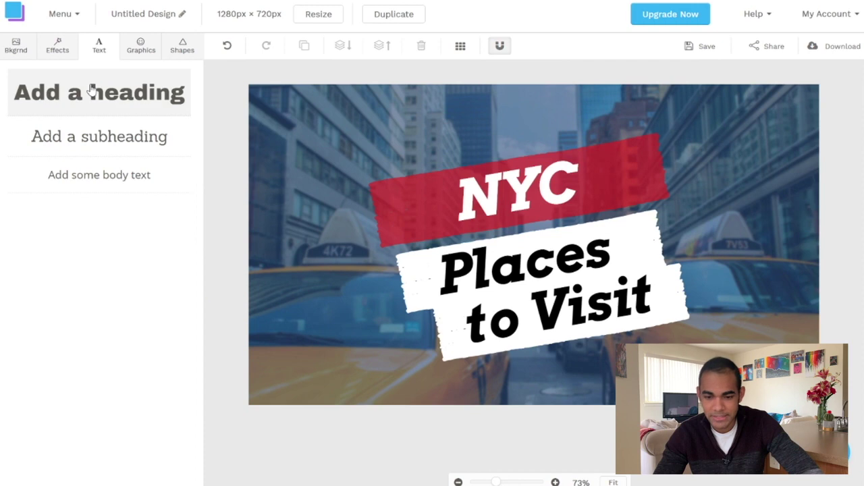
click(130, 57)
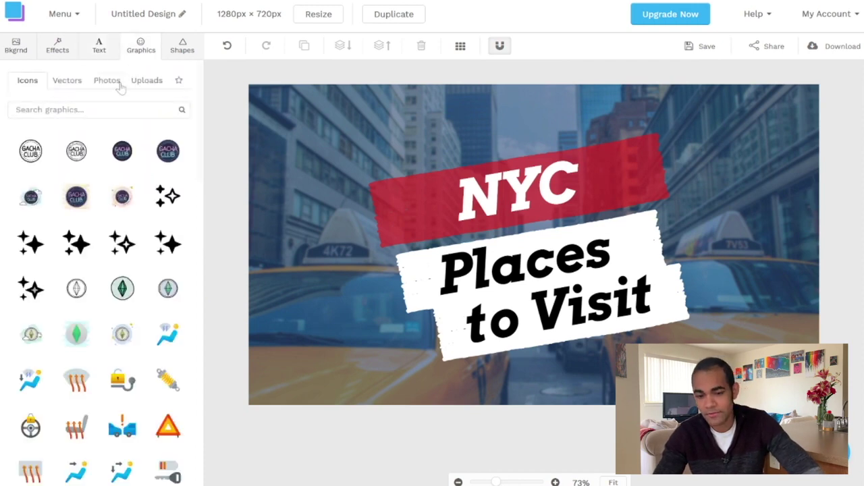
scroll(115, 174, down, 10)
scroll(116, 174, down, 4)
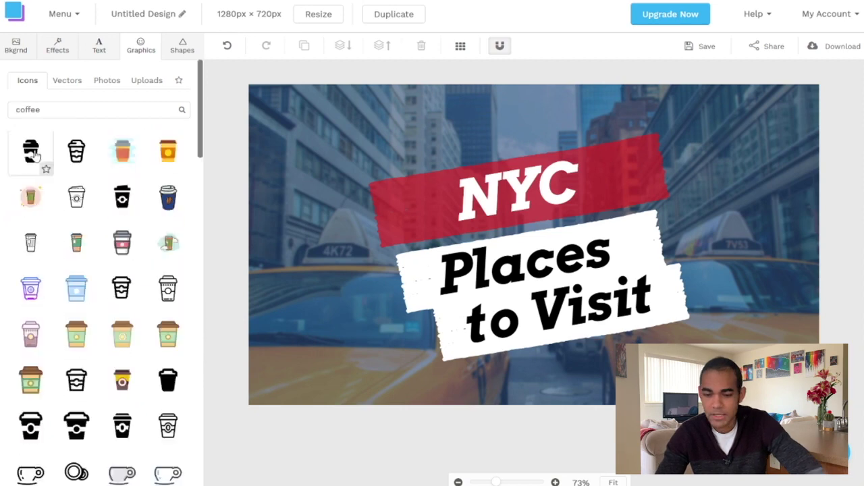
click(30, 154)
drag(376, 271, 339, 314)
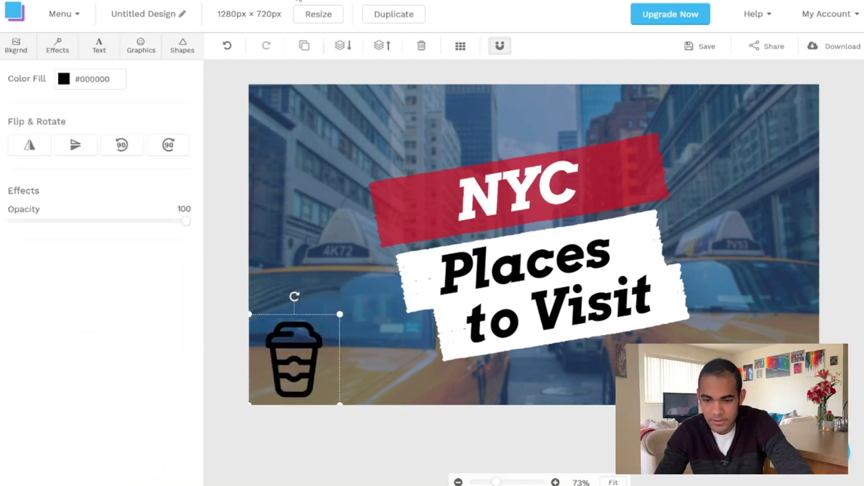
click(62, 82)
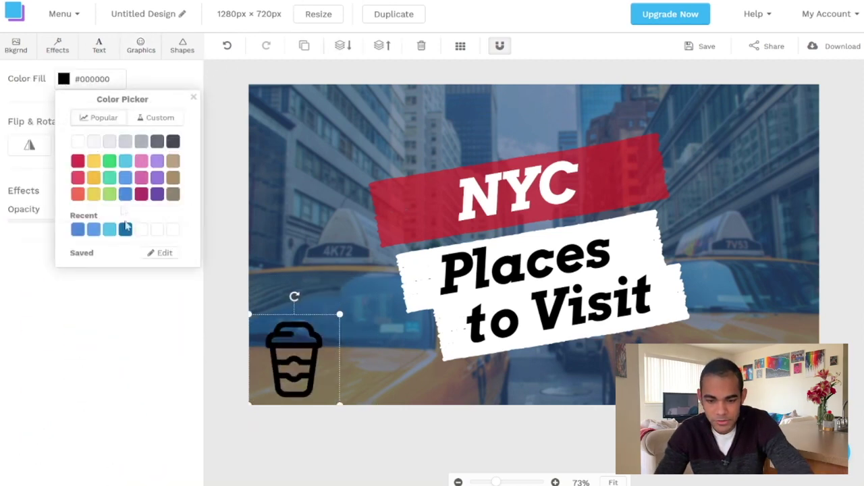
click(174, 229)
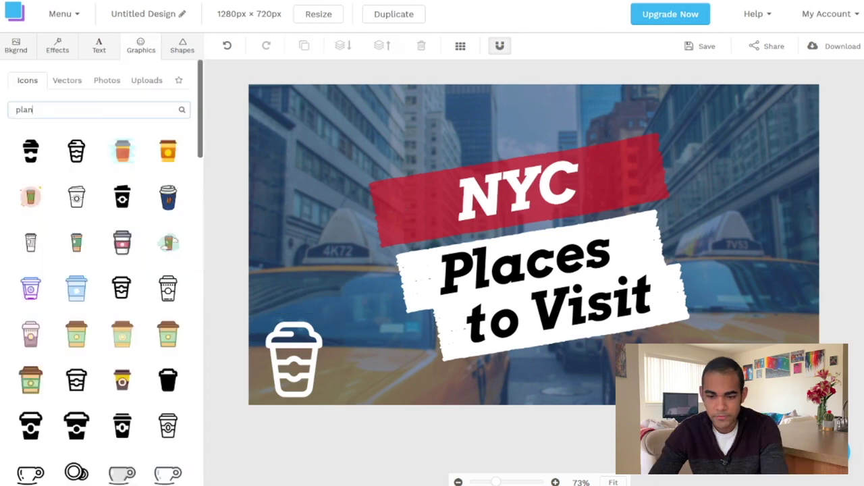
- Find a "plane" icon and place the globe with airplane, coloured white, small in the thumbnail's top-right corner
text(e)
key(Return)
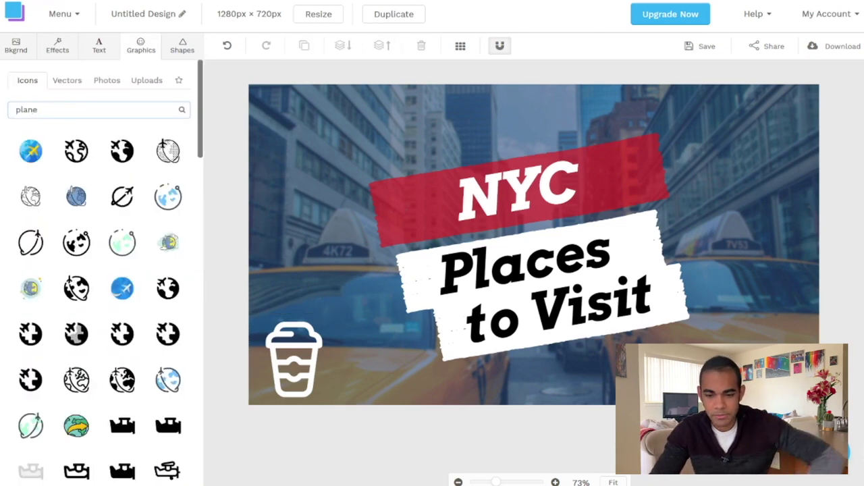
click(77, 149)
click(64, 79)
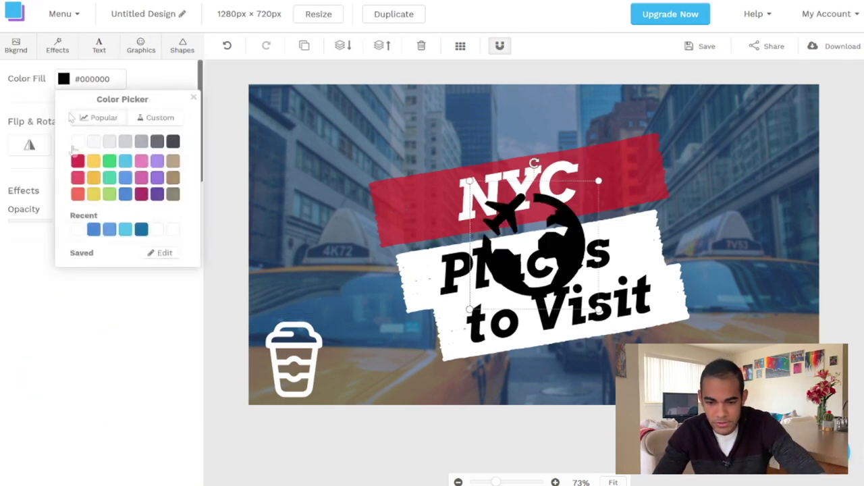
click(175, 231)
drag(511, 264, 724, 171)
drag(691, 213, 733, 172)
click(850, 132)
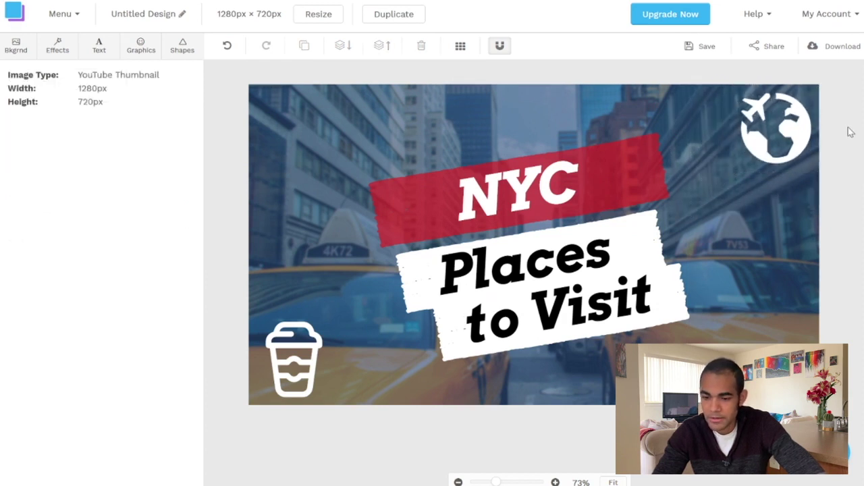
- Make the coffee cup icon smaller in its corner and download the thumbnail as a Web optimized JPG
key(ctrl+z)
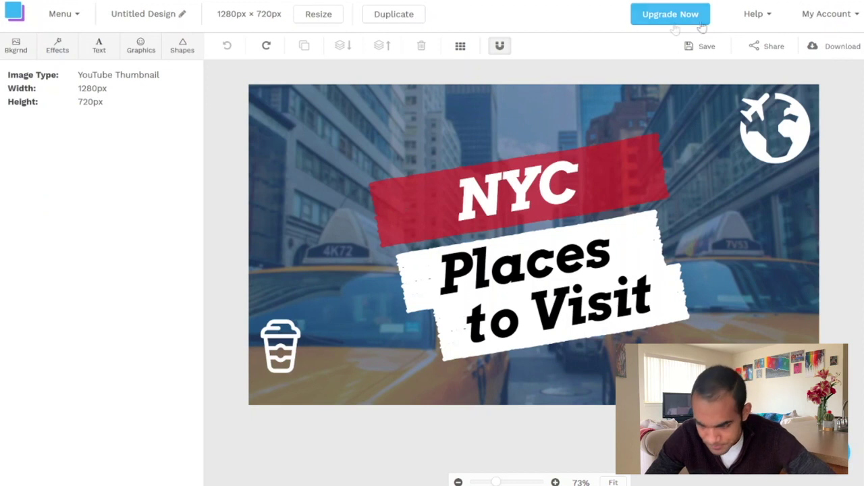
click(841, 50)
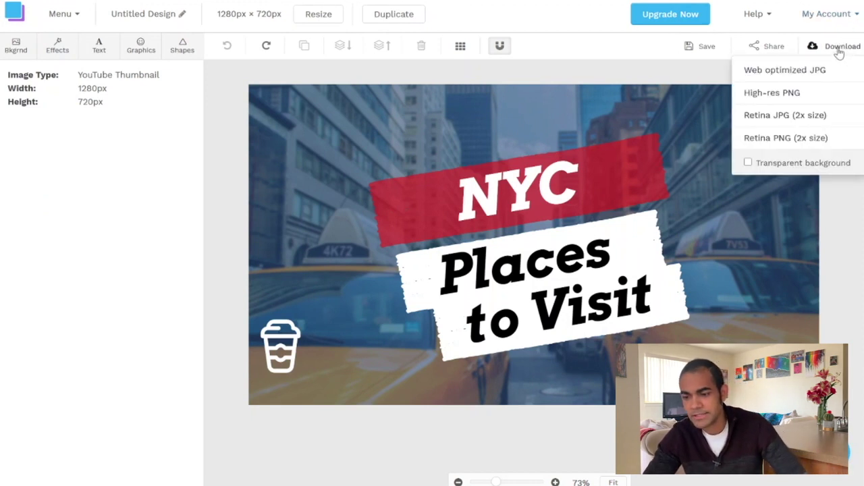
click(820, 79)
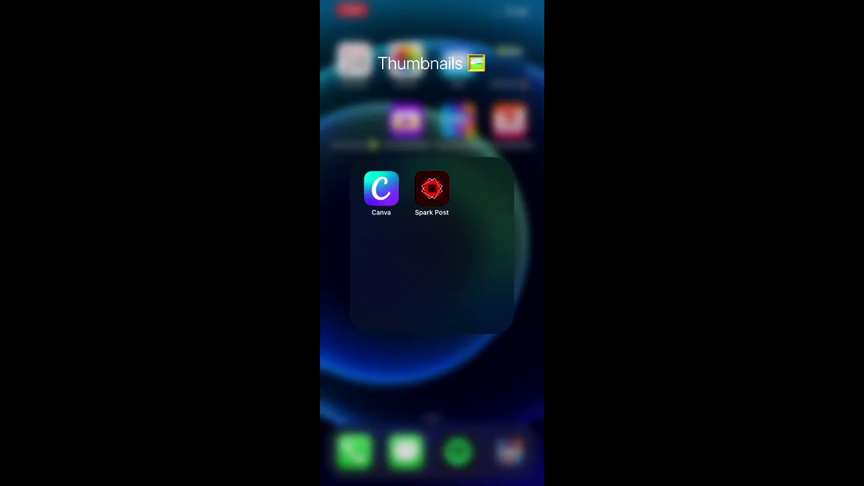
- Switch to the Canva mobile app and search its designs for "YouTube thumbnail"
click(381, 188)
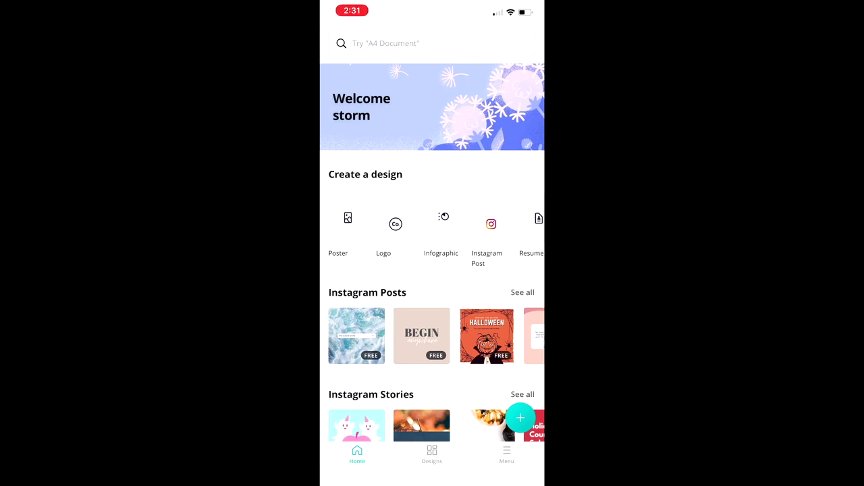
scroll(432, 254, down, 2)
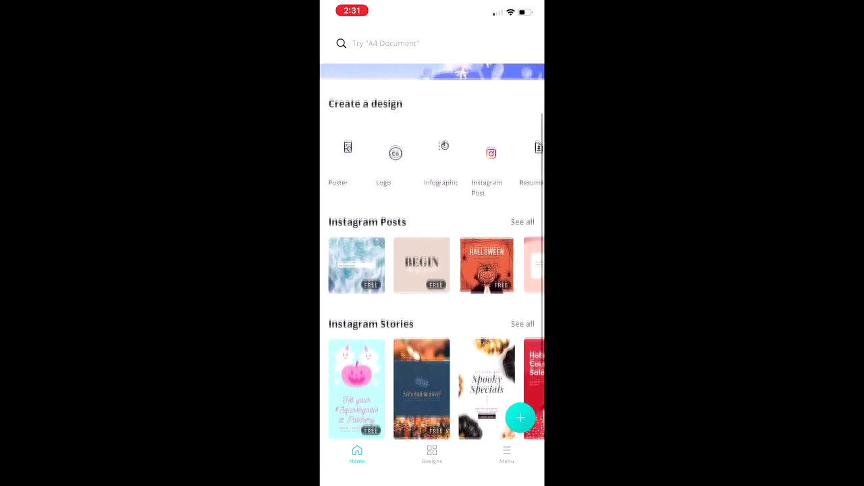
scroll(432, 254, up, 2)
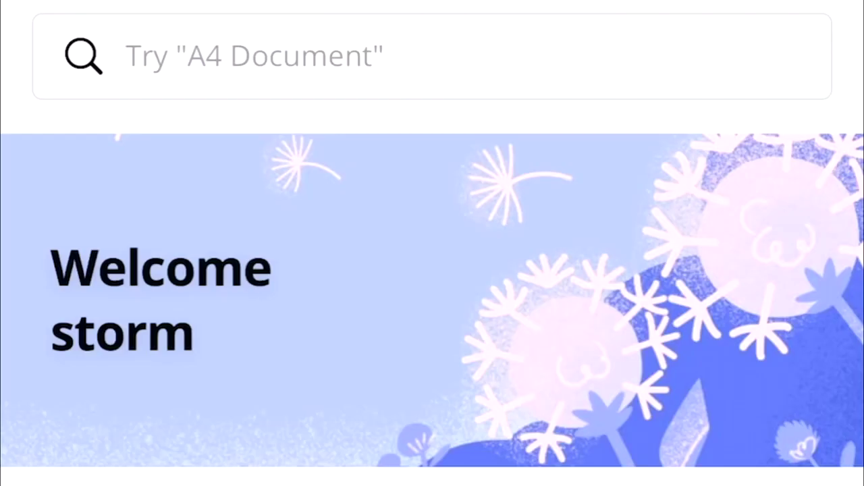
click(385, 44)
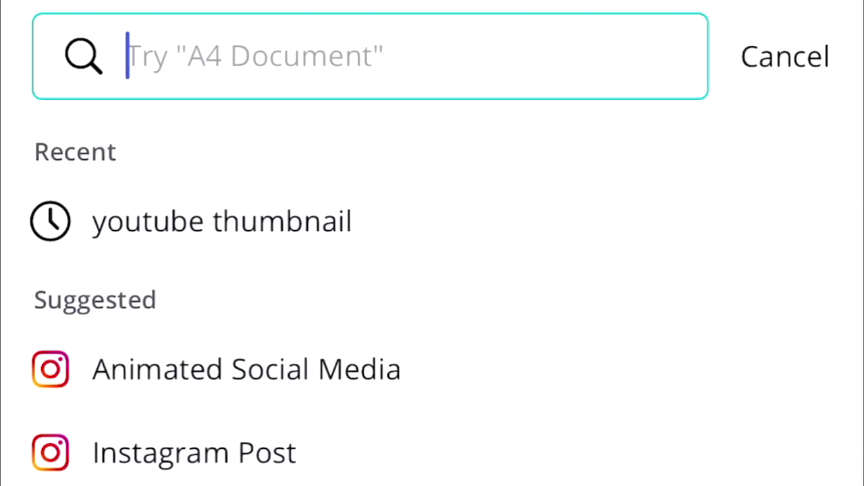
text(YouTube thu)
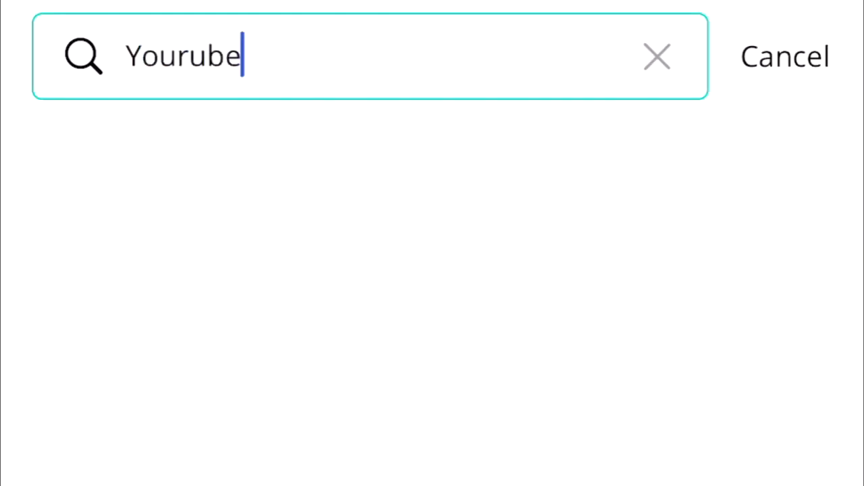
text(mbnail)
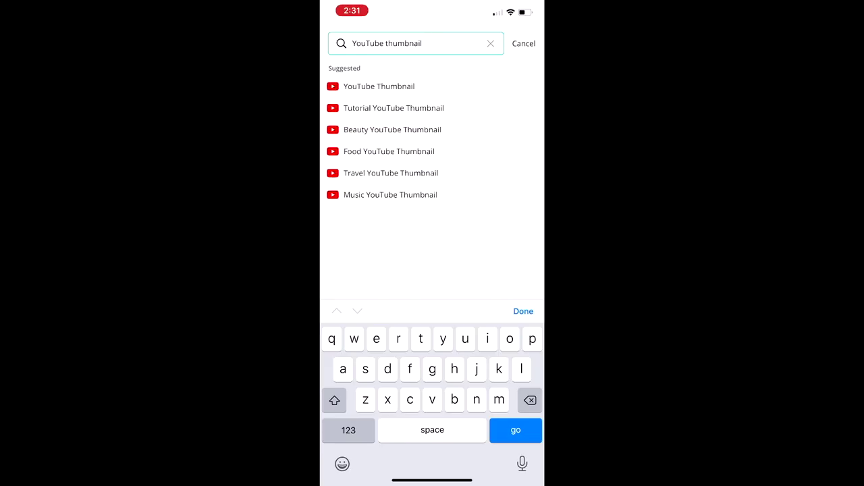
key(Return)
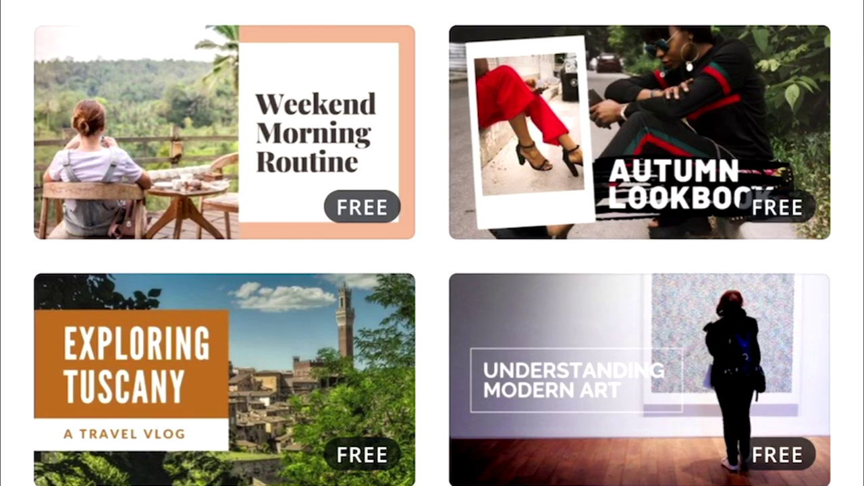
- Browse the YouTube thumbnail templates and open the red "My Top 5 Simulation Video Games" design for editing
scroll(433, 243, down, 5)
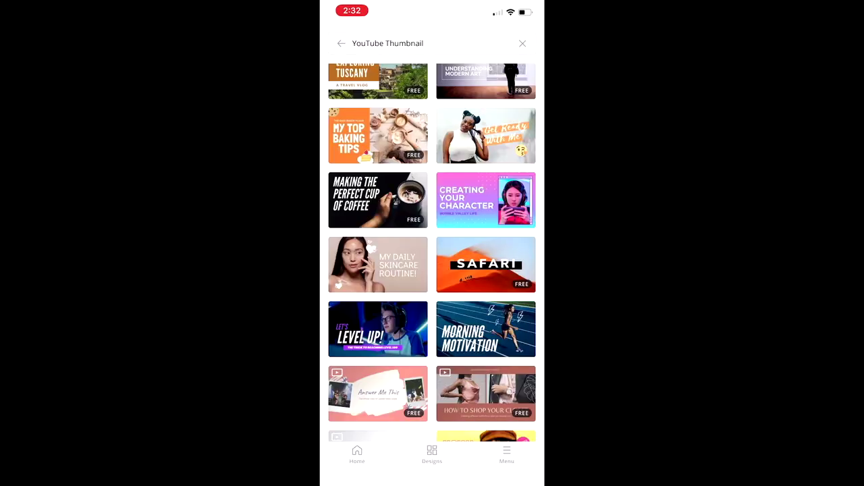
scroll(432, 253, down, 1)
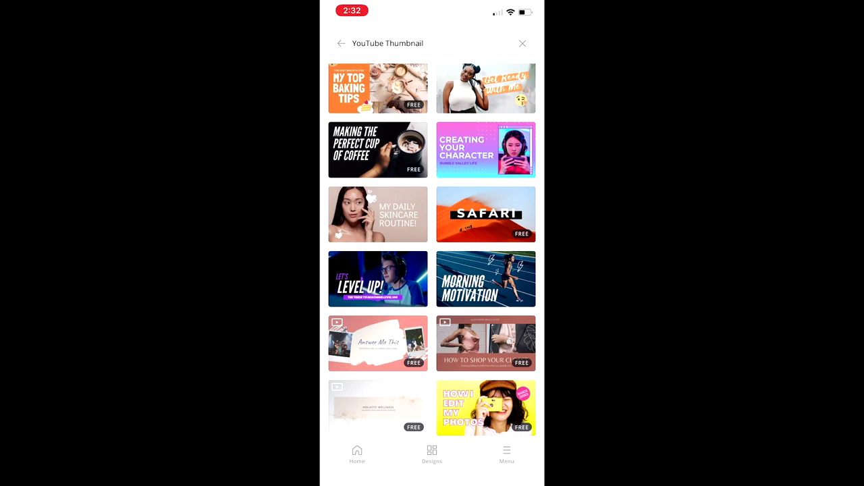
scroll(432, 253, down, 4)
scroll(432, 253, down, 3)
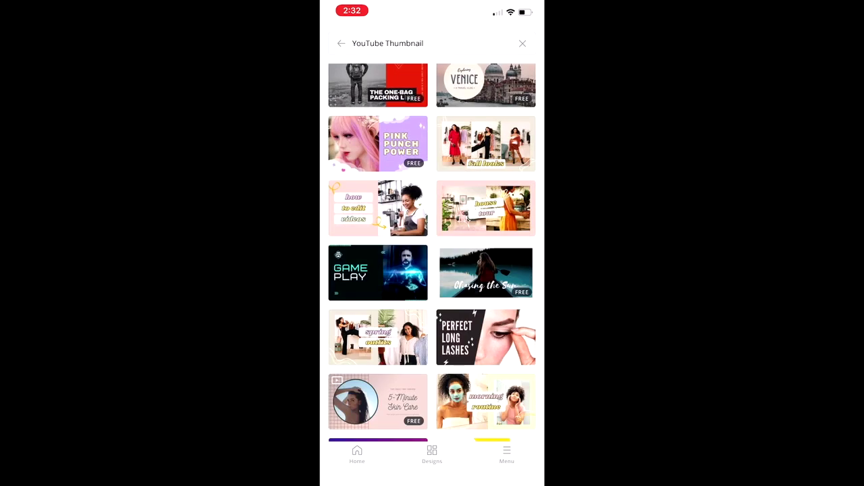
scroll(433, 252, down, 5)
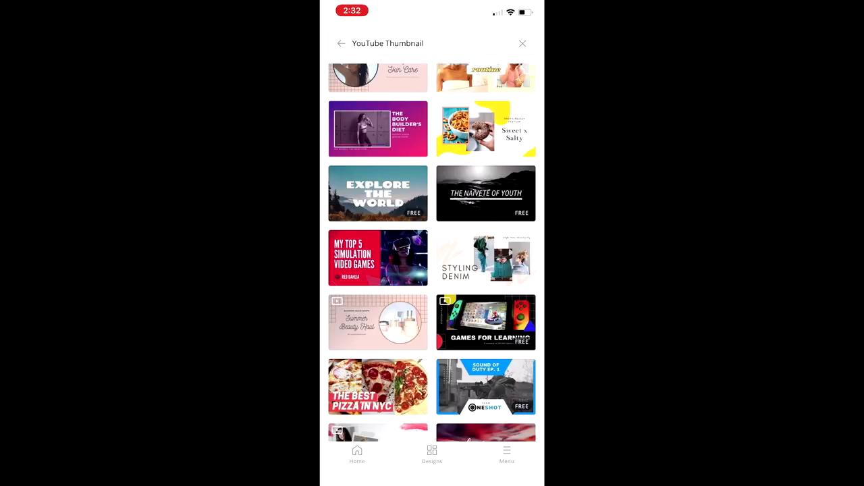
scroll(432, 252, down, 1)
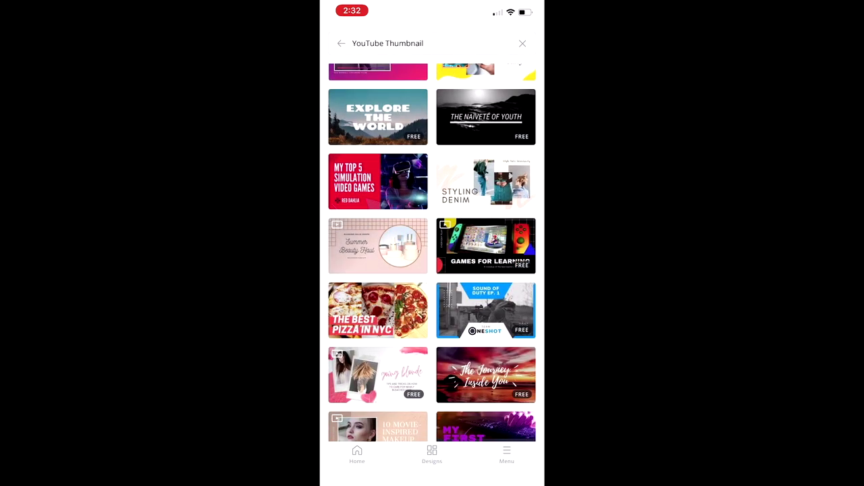
scroll(432, 253, down, 1)
scroll(432, 252, up, 2)
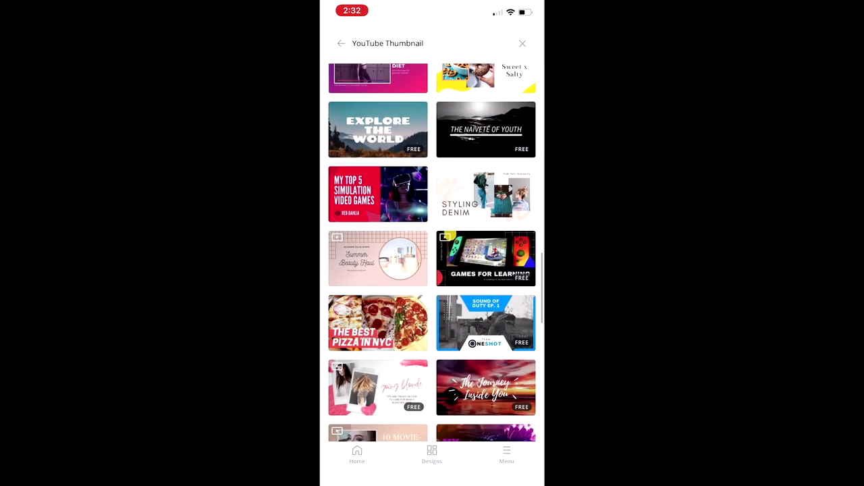
scroll(432, 253, up, 1)
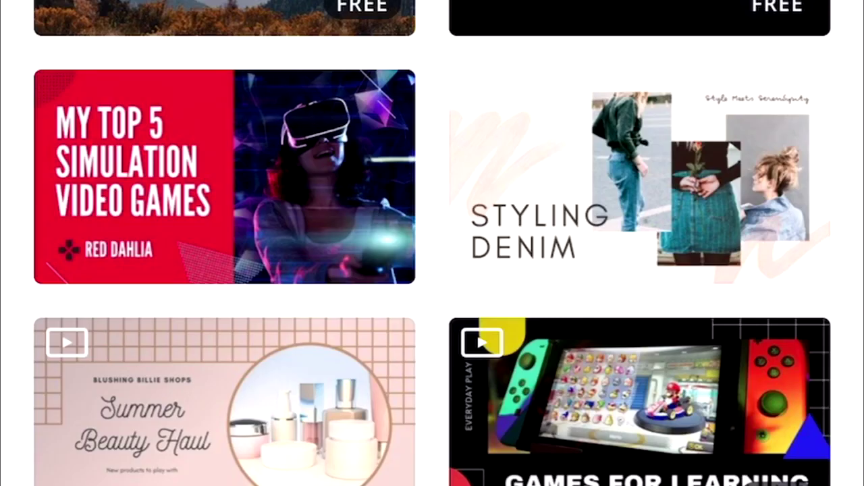
scroll(432, 252, up, 1)
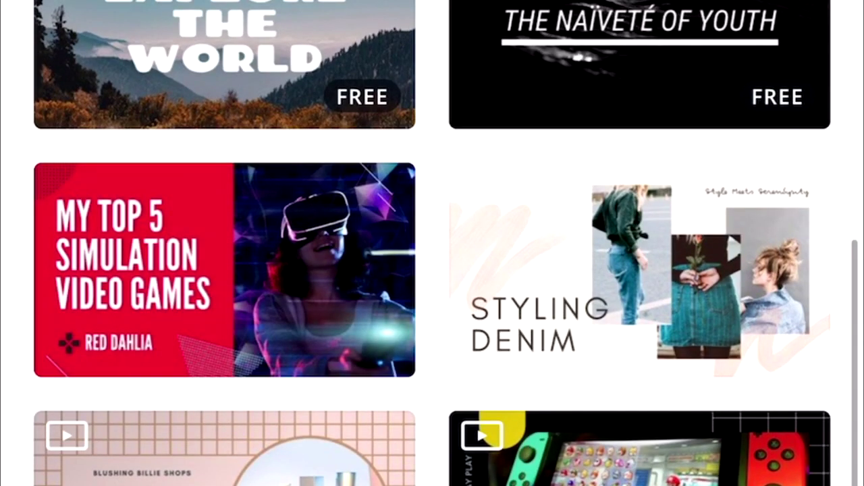
scroll(432, 244, up, 2)
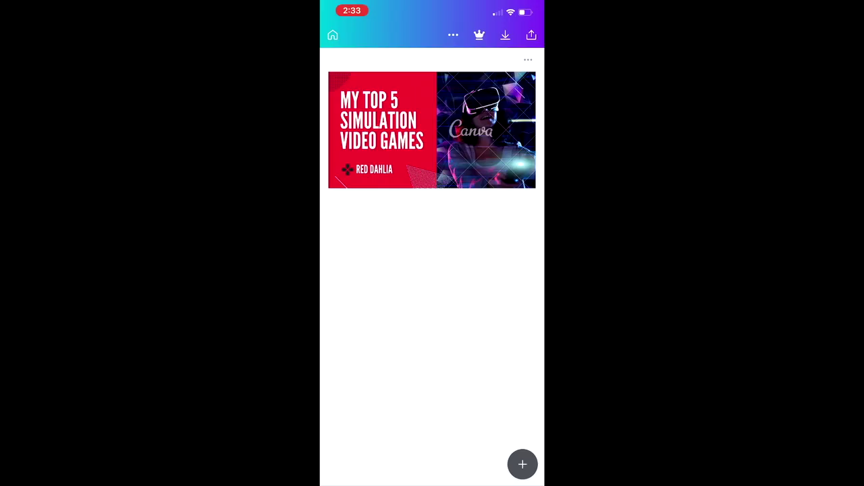
- Examine the source, licence price and keyword details of the virtual reality gamer photo in the template
click(486, 129)
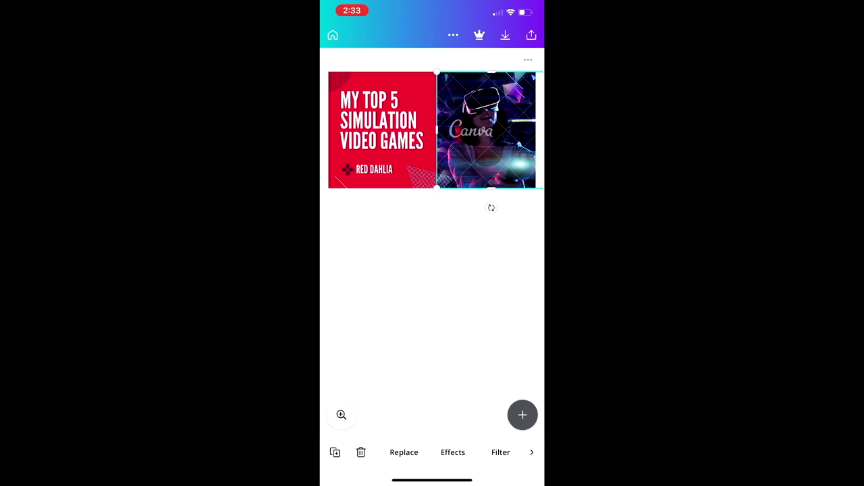
scroll(432, 453, right, 5)
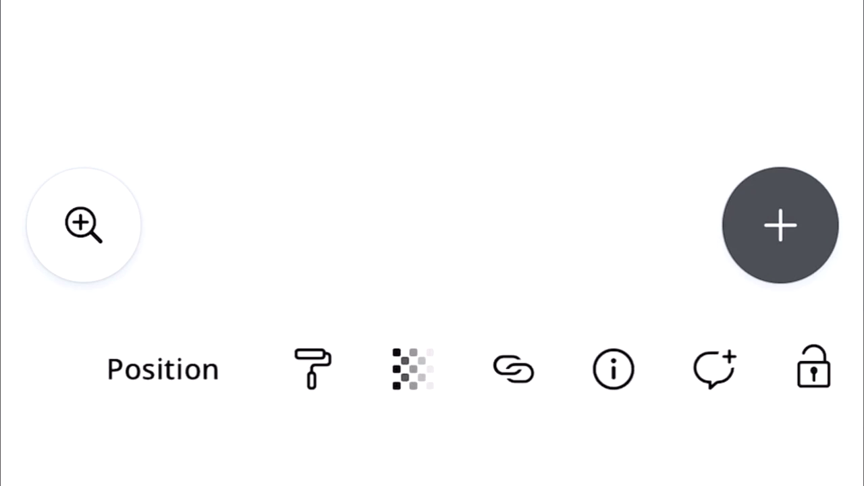
click(614, 369)
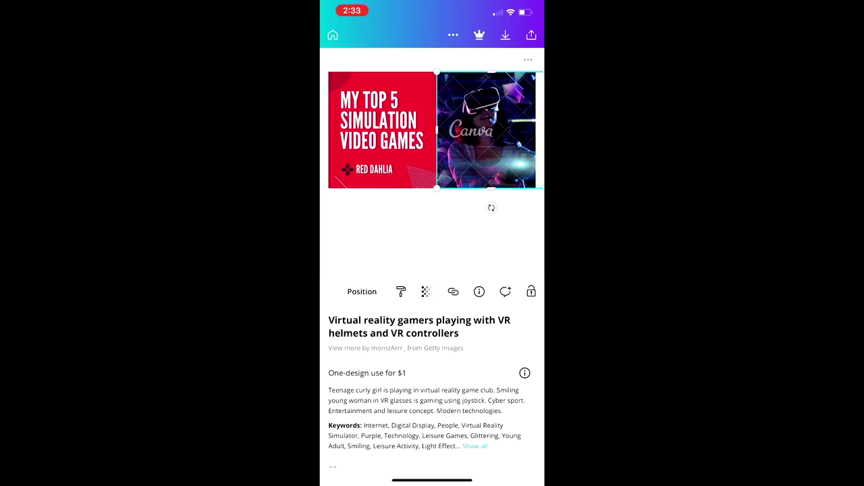
scroll(432, 385, down, 2)
scroll(433, 384, up, 2)
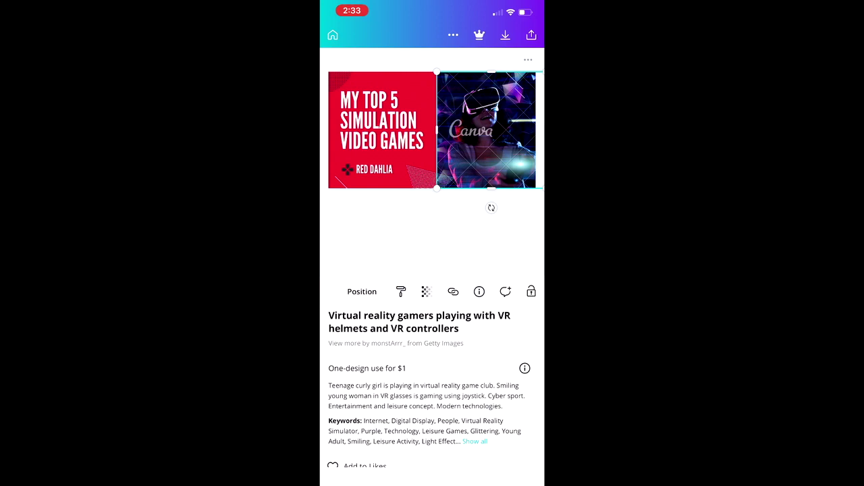
scroll(433, 388, up, 1)
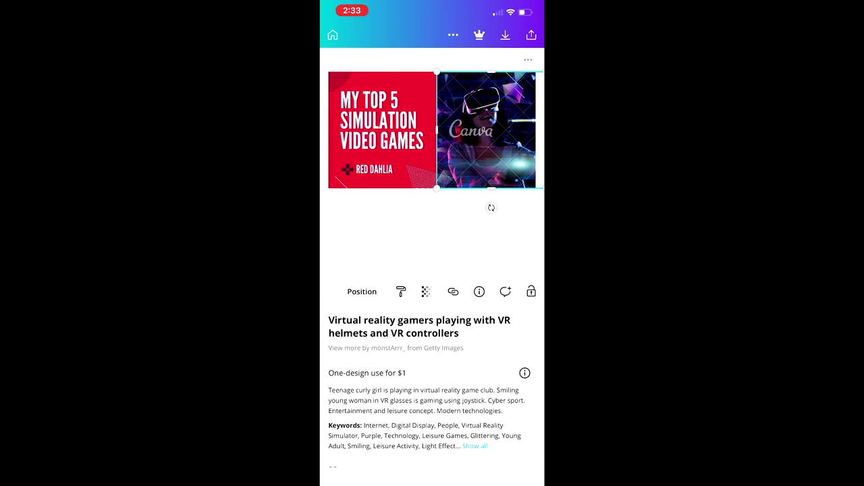
scroll(432, 291, left, 3)
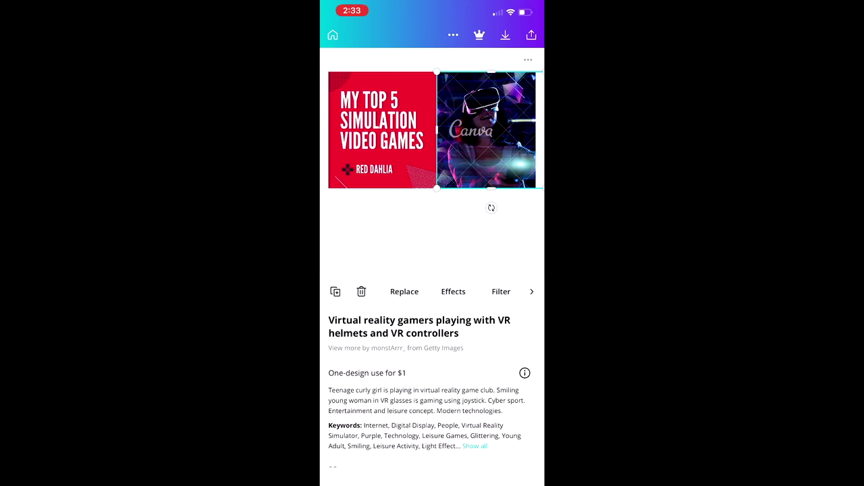
click(333, 35)
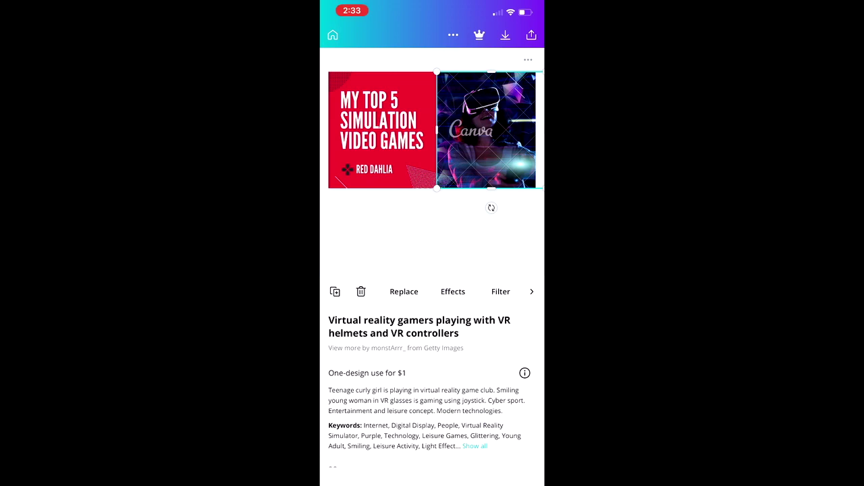
click(453, 36)
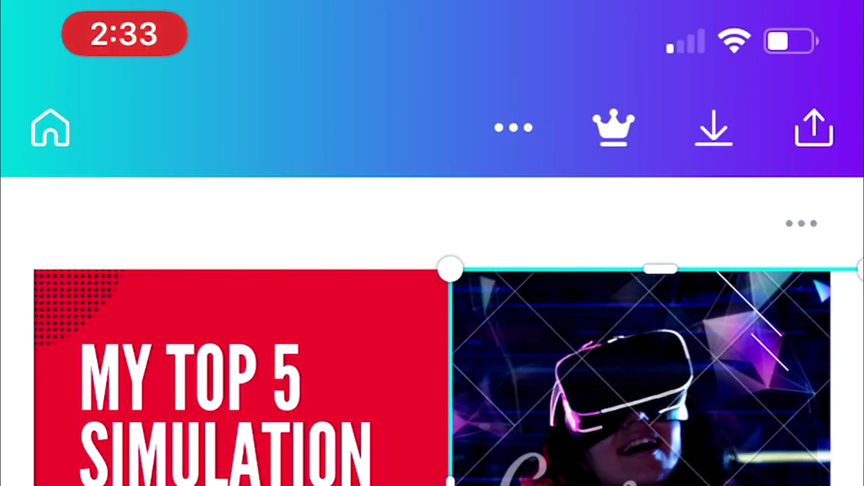
click(479, 34)
click(713, 128)
click(814, 128)
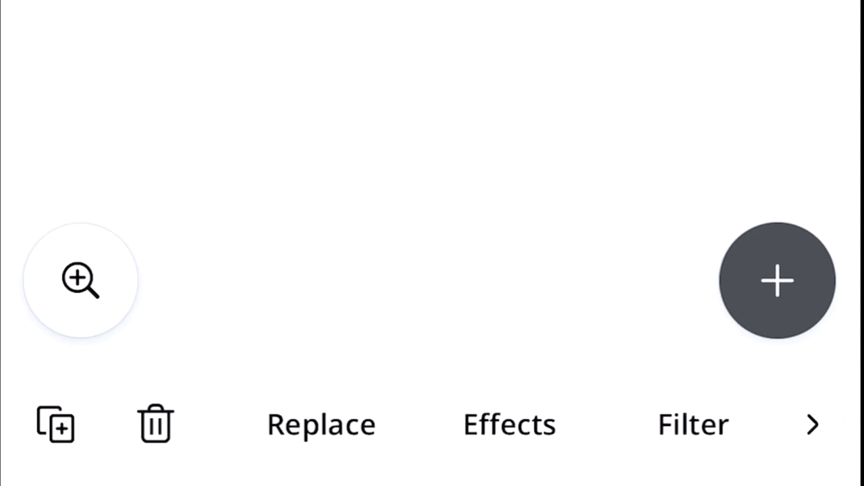
- Examine the adjustment, crop, flip and position options available for the virtual reality gamer photo
scroll(432, 424, right, 3)
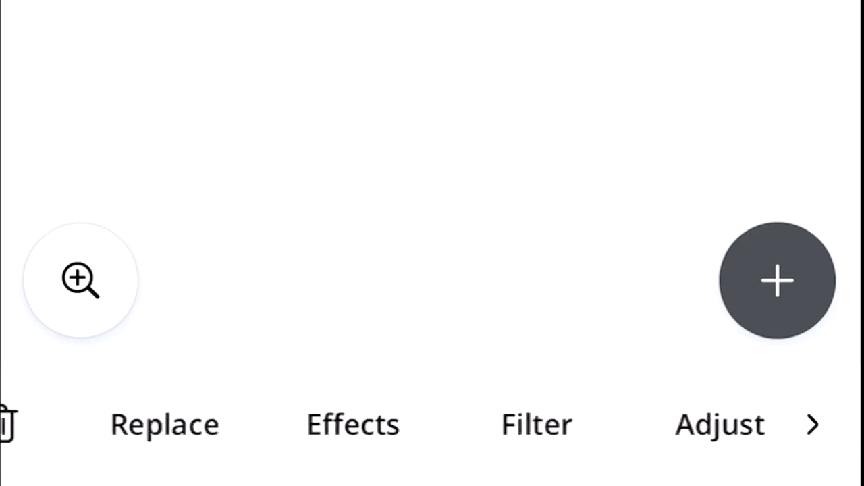
scroll(432, 424, right, 2)
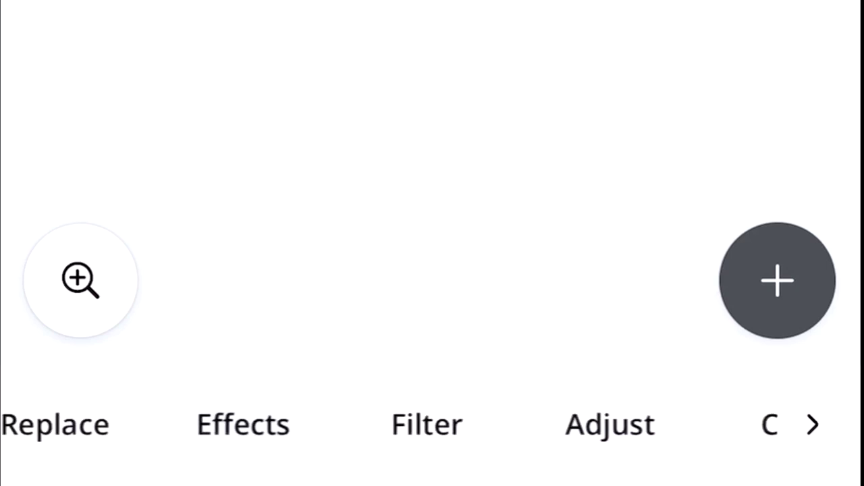
scroll(432, 424, right, 1)
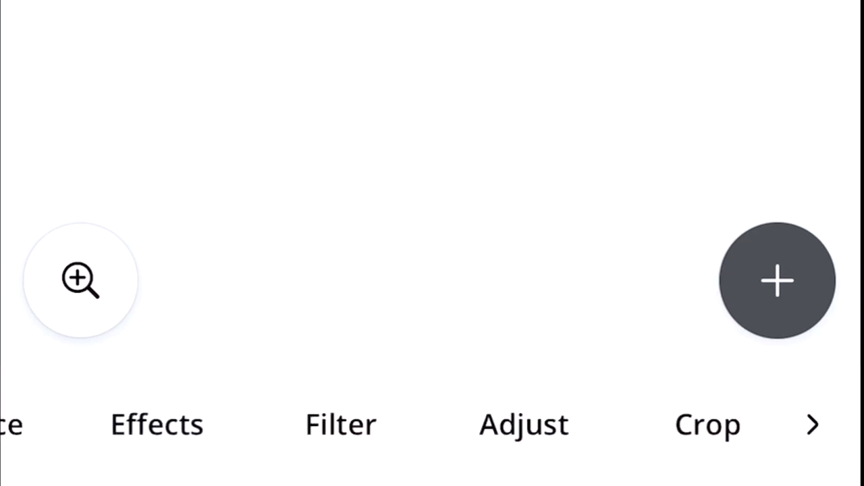
click(523, 424)
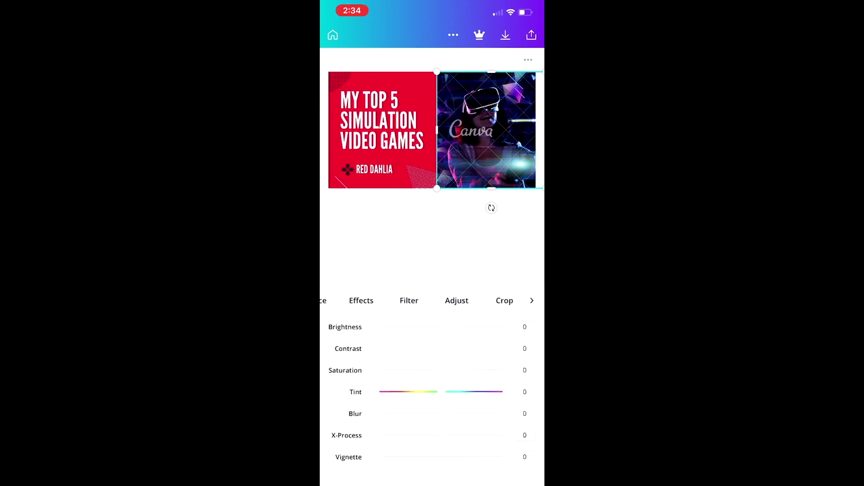
scroll(432, 301, right, 1)
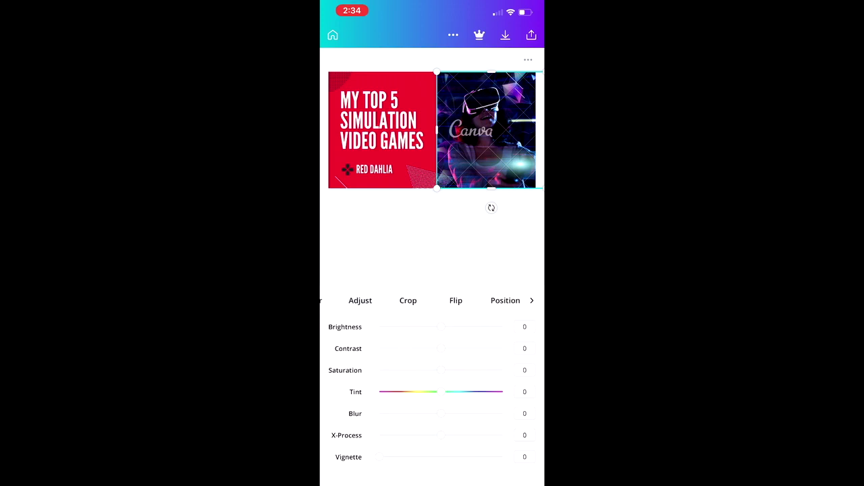
click(408, 301)
click(530, 457)
click(377, 453)
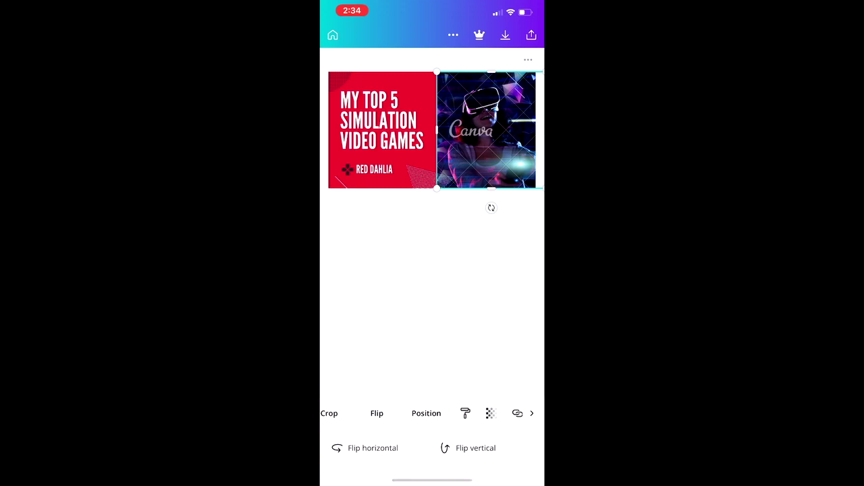
scroll(432, 413, right, 1)
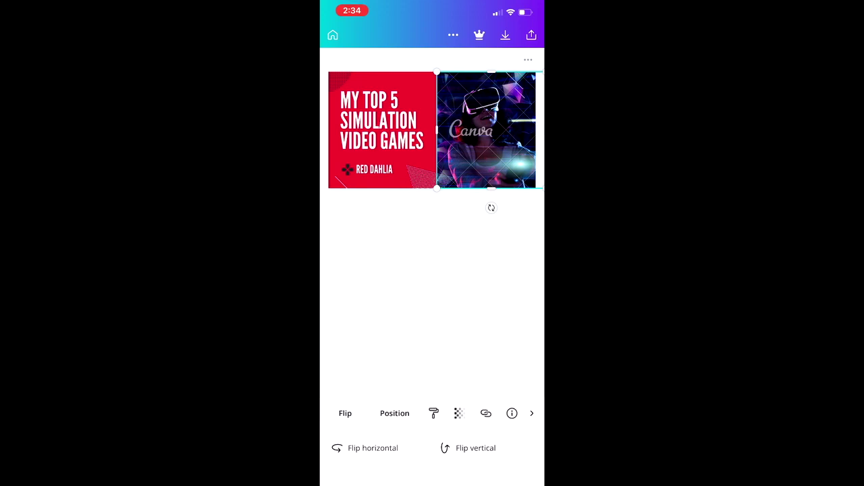
click(394, 413)
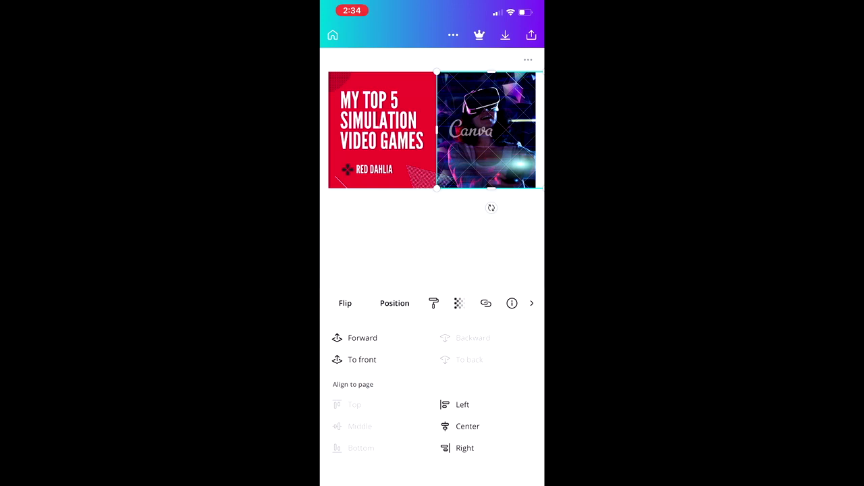
click(394, 303)
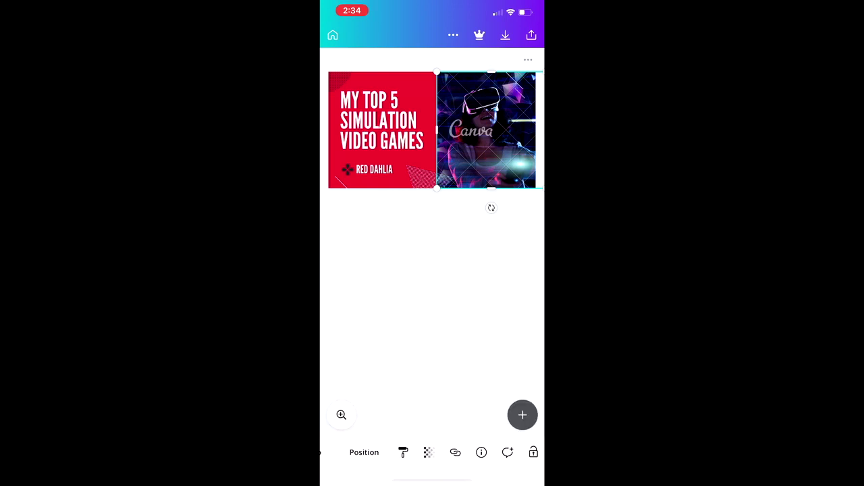
- Examine the gamer photo's transparency setting and inspect the watermarked photo up close
click(428, 453)
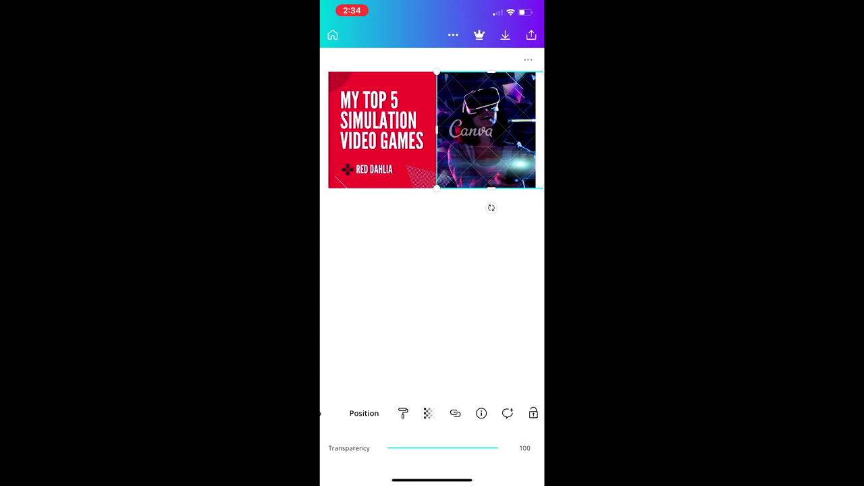
mouse_move(498, 448)
mouse_down()
mouse_move(443, 447)
mouse_move(498, 447)
mouse_up()
scroll(432, 413, right, 1)
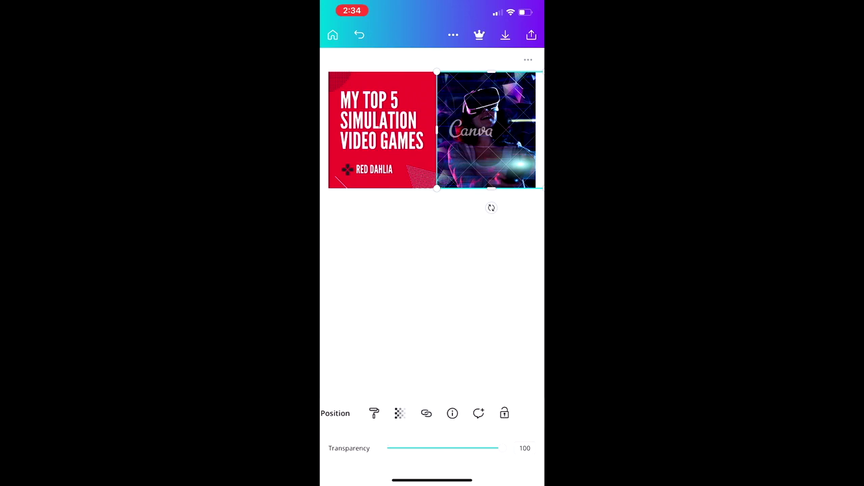
scroll(432, 413, left, 2)
click(531, 413)
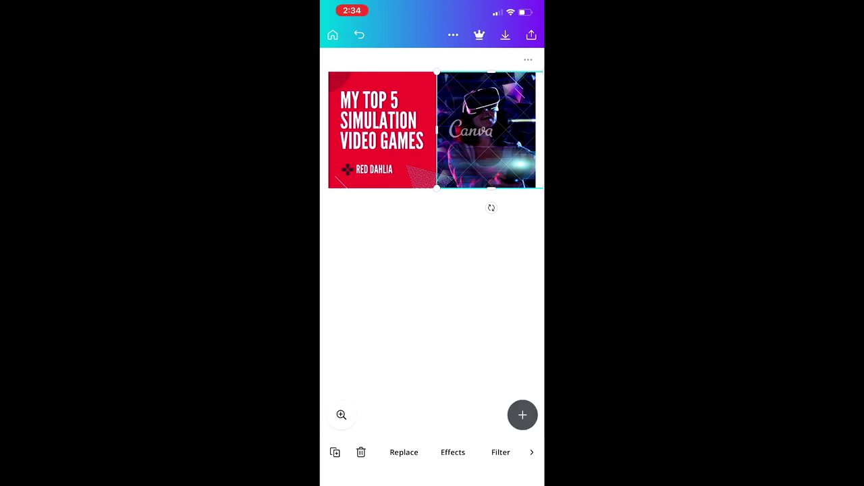
click(340, 415)
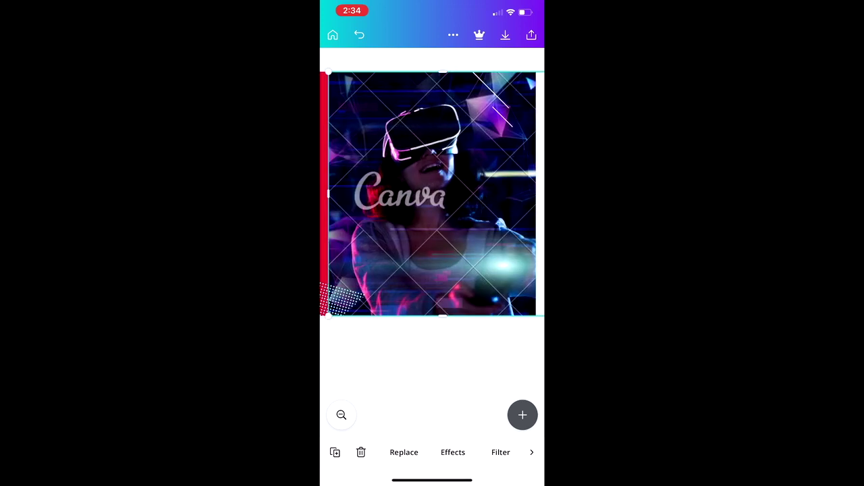
click(341, 415)
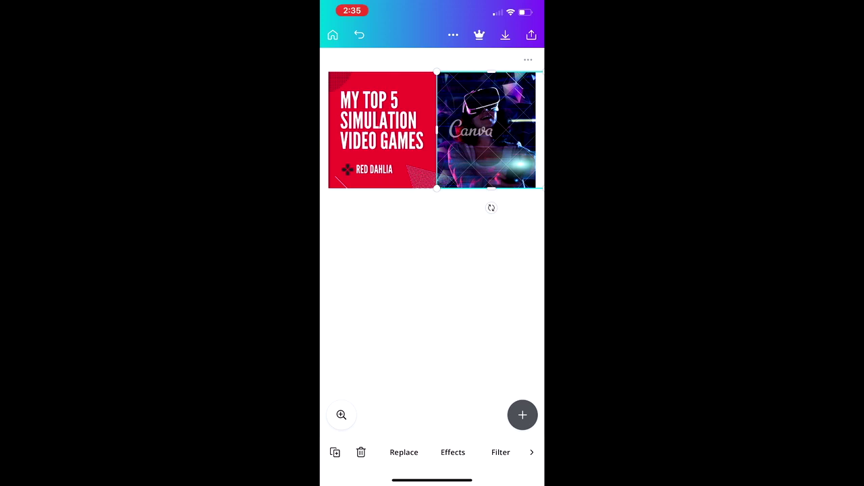
- Replace the gamer photo with the black-and-white Camera Roll picture of the man in a bow tie holding a camera
click(404, 452)
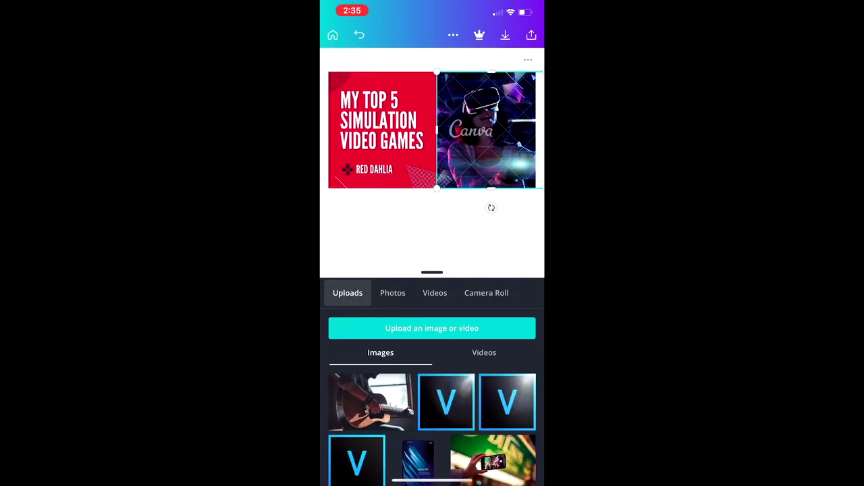
click(486, 292)
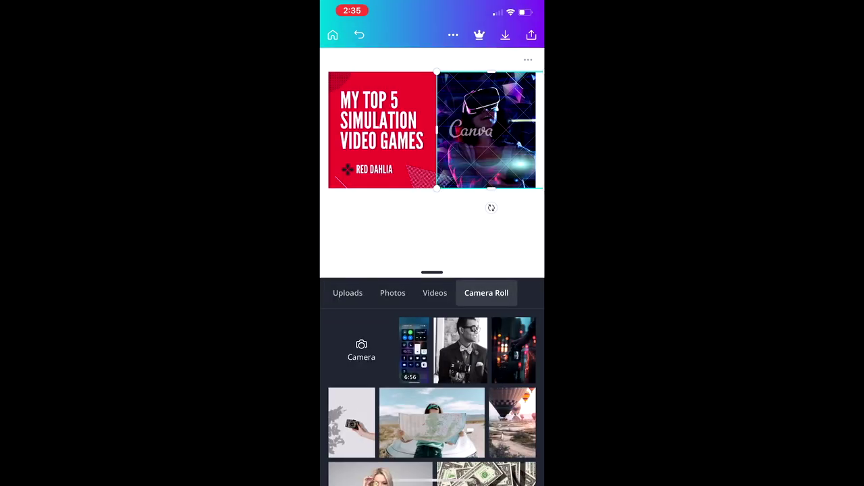
click(460, 349)
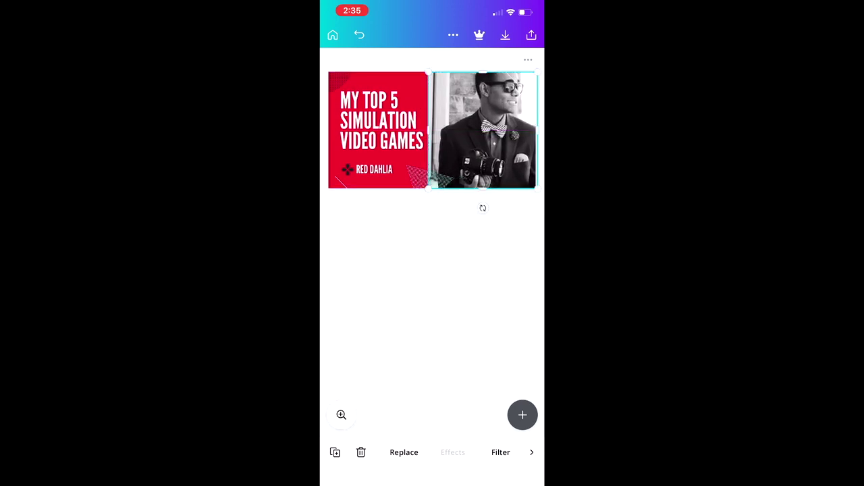
- Shift the new photo downward within its crop frame so more of the man's head shows, and deselect it
scroll(432, 452, right, 2)
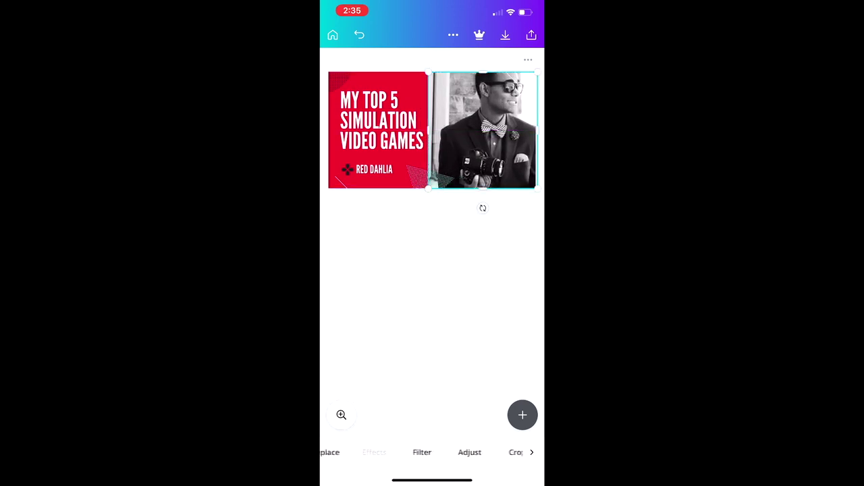
scroll(432, 453, right, 2)
click(461, 452)
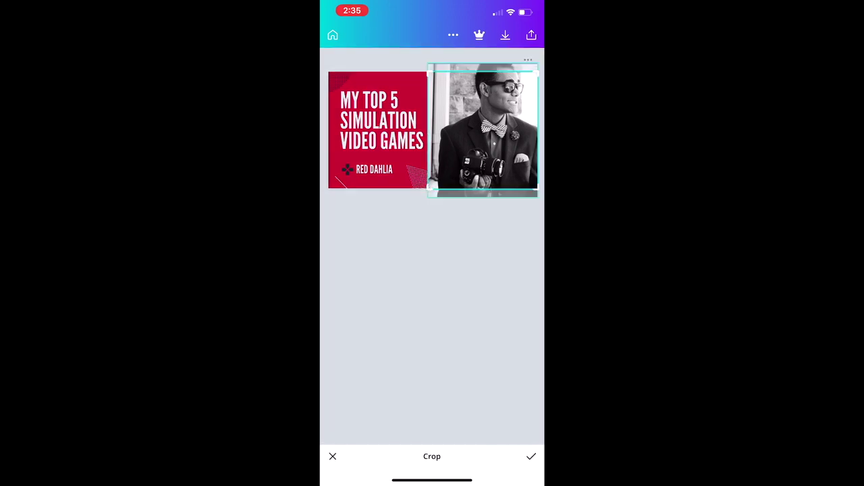
drag(483, 189, 483, 203)
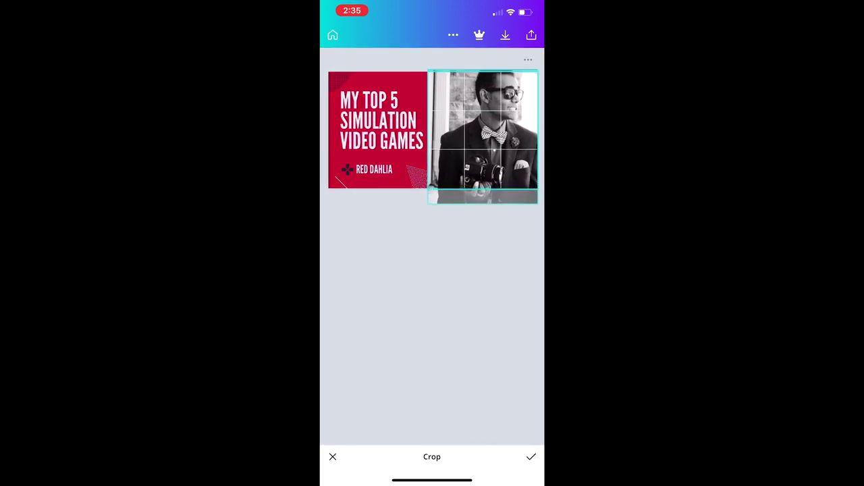
click(531, 457)
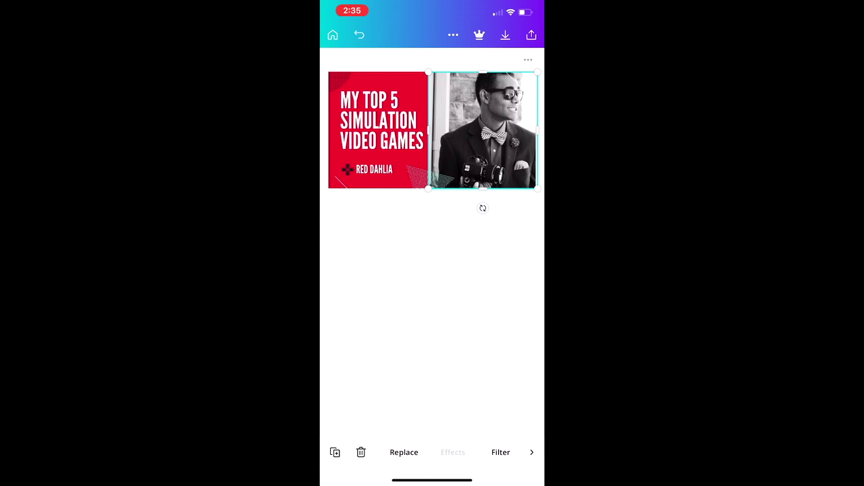
click(382, 122)
click(432, 290)
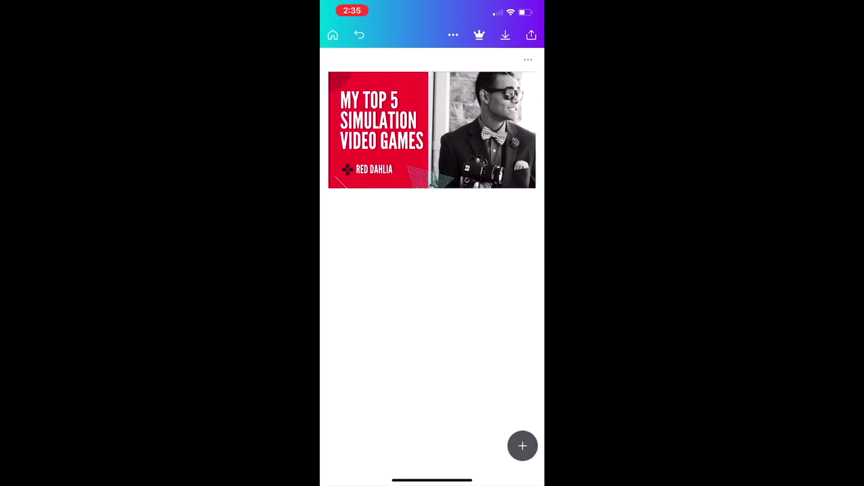
- Slightly enlarge the dotted rounded shape in the red background's upper corner
click(423, 194)
drag(422, 193, 344, 85)
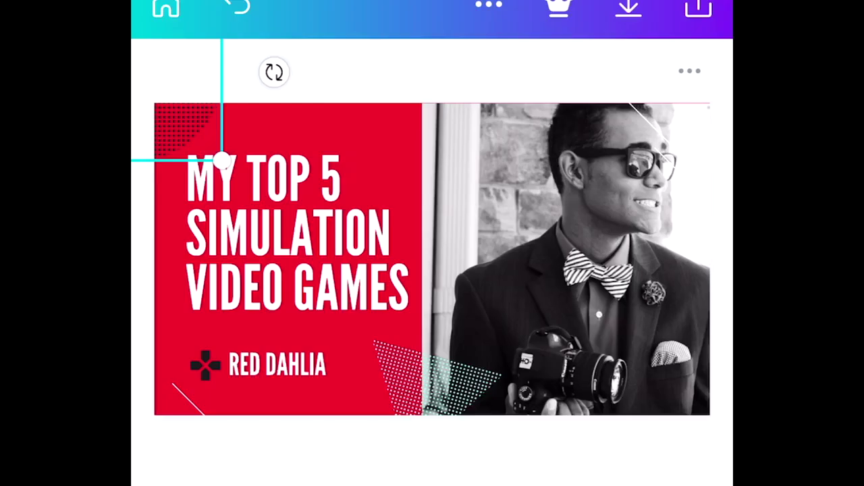
mouse_move(221, 161)
mouse_down()
mouse_move(275, 206)
mouse_move(218, 174)
mouse_up()
- Recolor the dotted triangle between the red panel and the photo black, and rotate it slightly clockwise
click(416, 398)
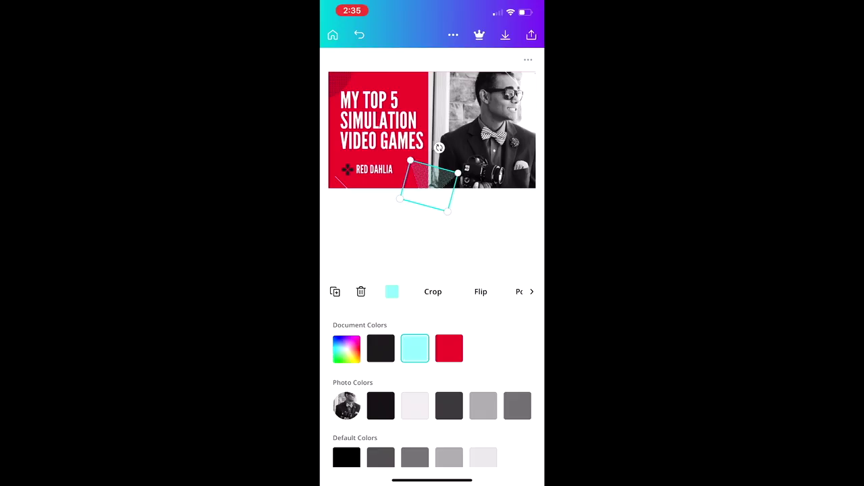
click(380, 349)
click(432, 284)
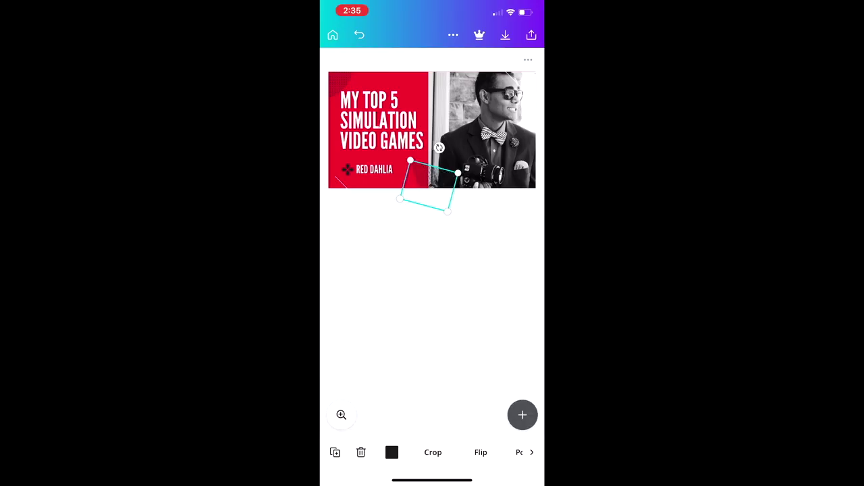
click(433, 311)
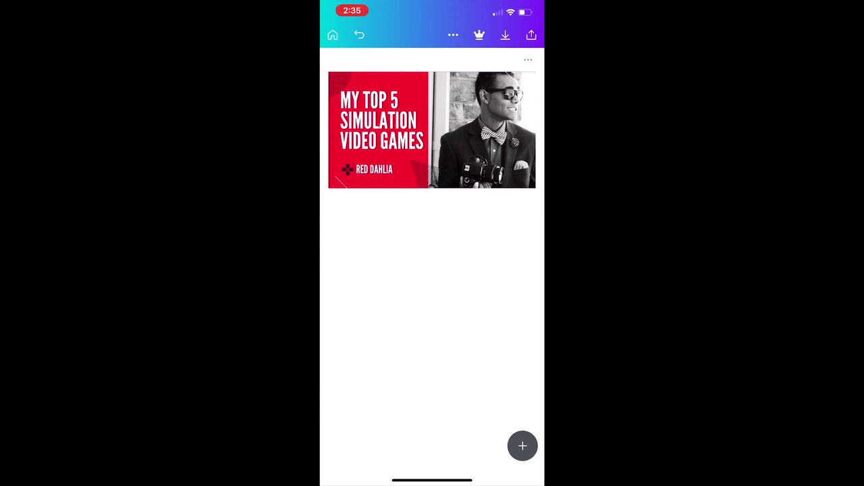
click(430, 184)
drag(439, 148, 443, 149)
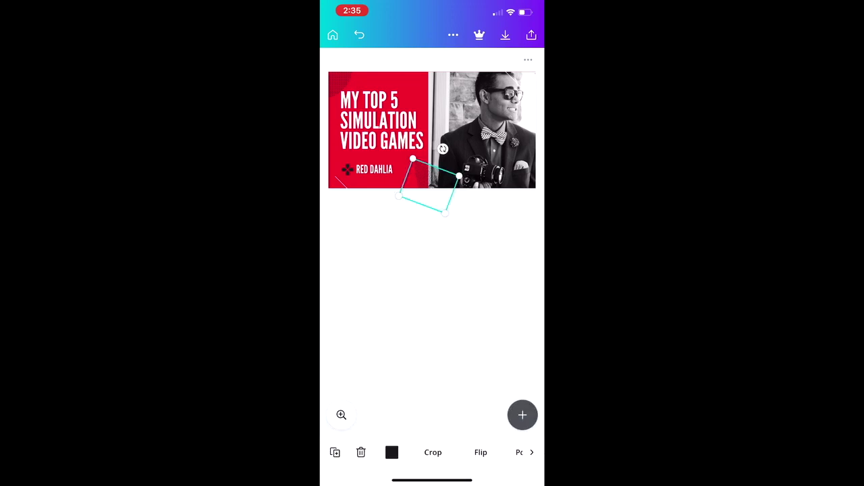
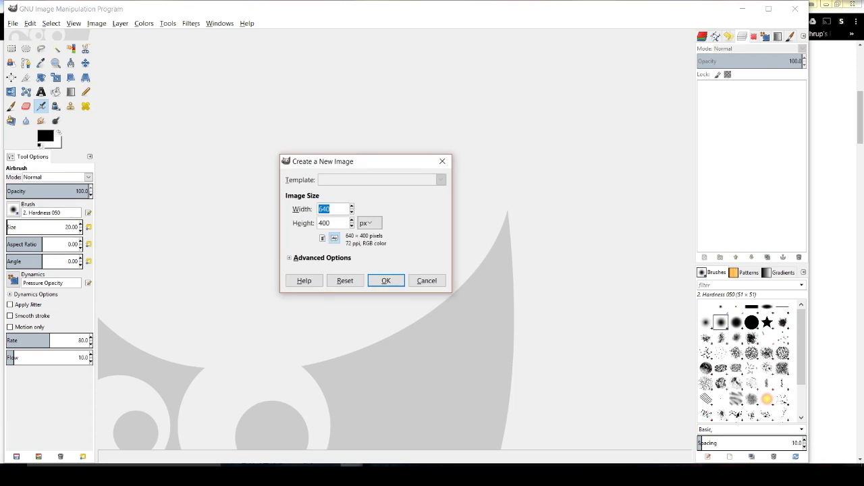
- Switch to GIMP and create a new blank image of 1280 × 720 px
key(Tab)
text(72)
key(Return)
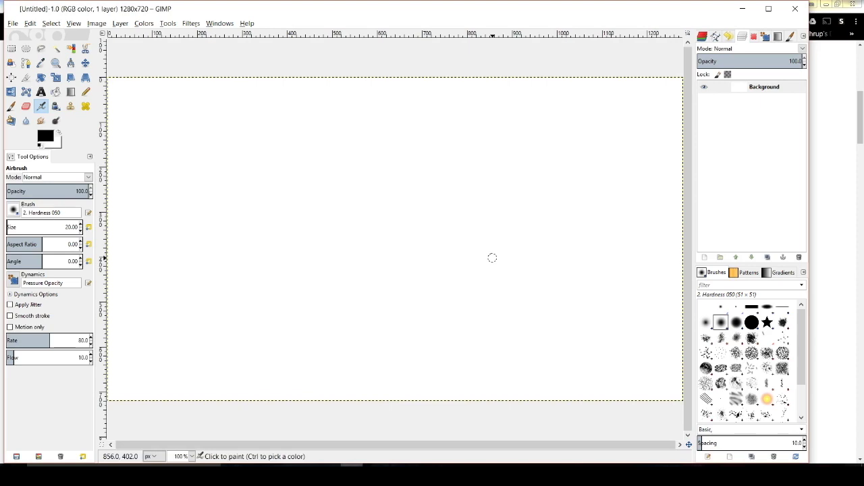
- Add "FullSizeRender (2).jpg" from the "example images" folder to the blank image as a new layer
key(minus)
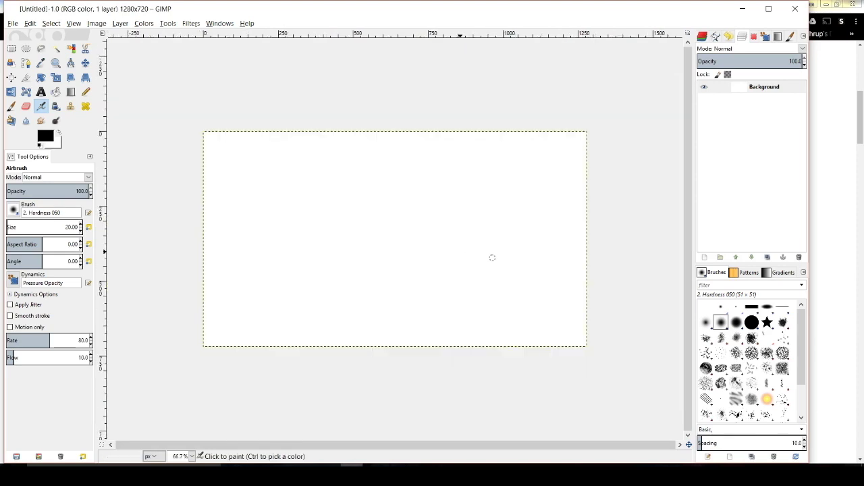
key(alt+Tab)
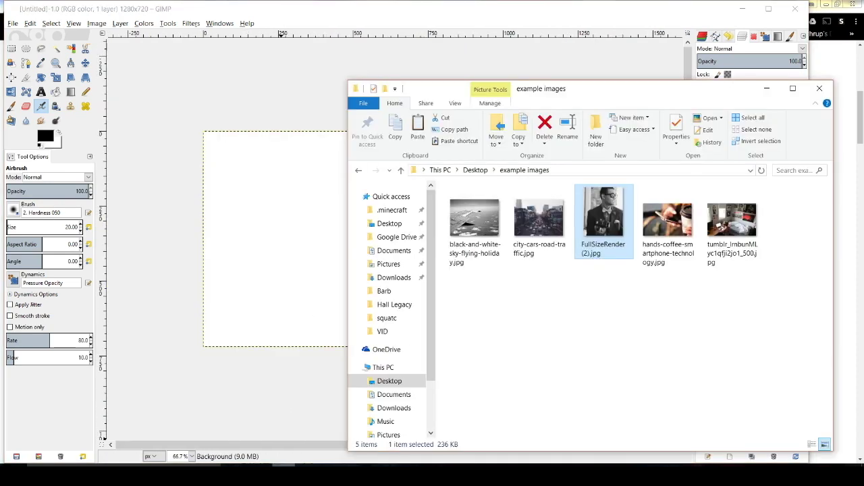
drag(603, 219, 324, 217)
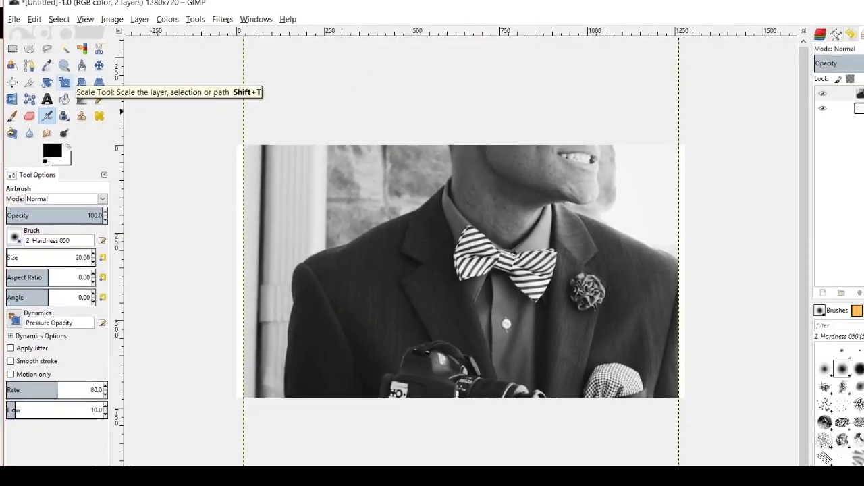
- Scale the FullSizeRender (2).jpg layer down to 634 × 779 px with its aspect ratio kept
click(98, 101)
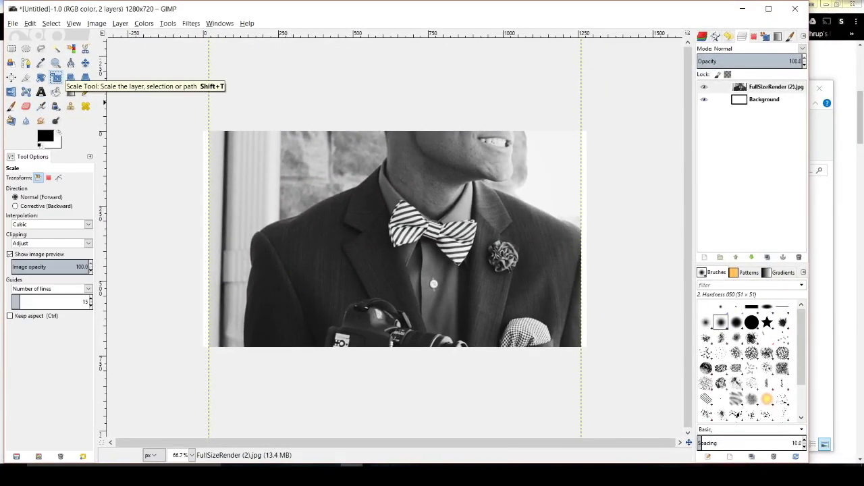
click(416, 190)
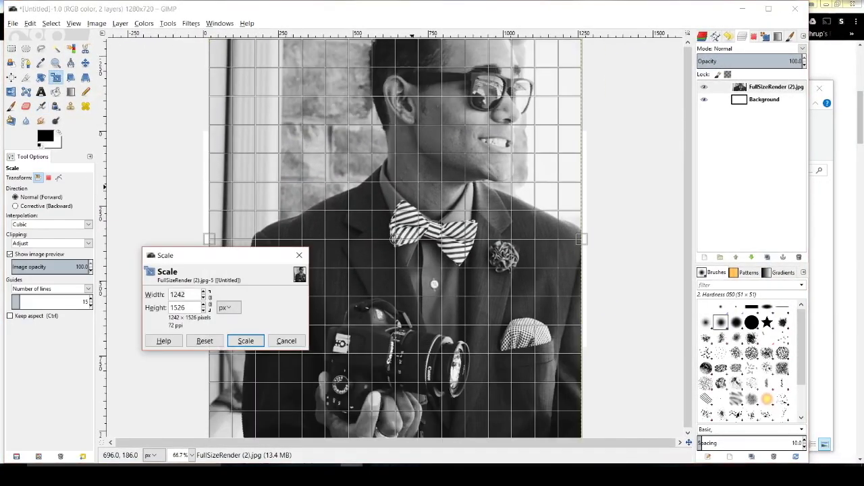
drag(574, 84, 474, 221)
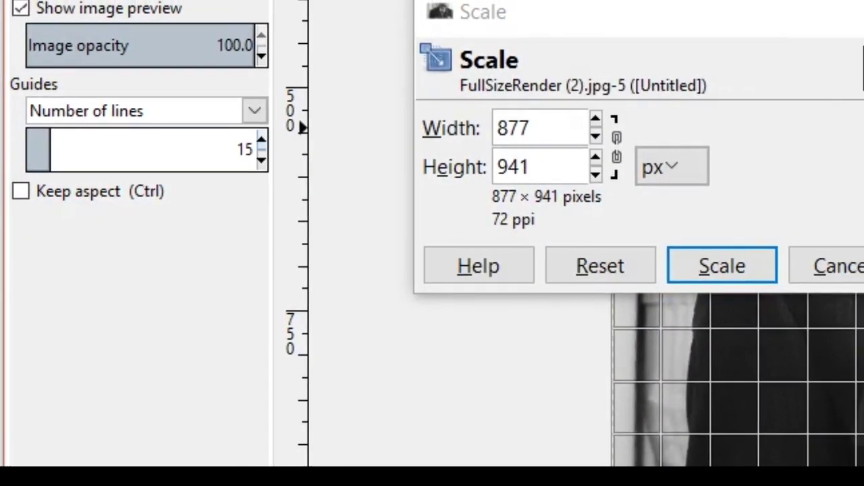
click(75, 192)
click(75, 191)
click(74, 191)
drag(471, 312, 438, 312)
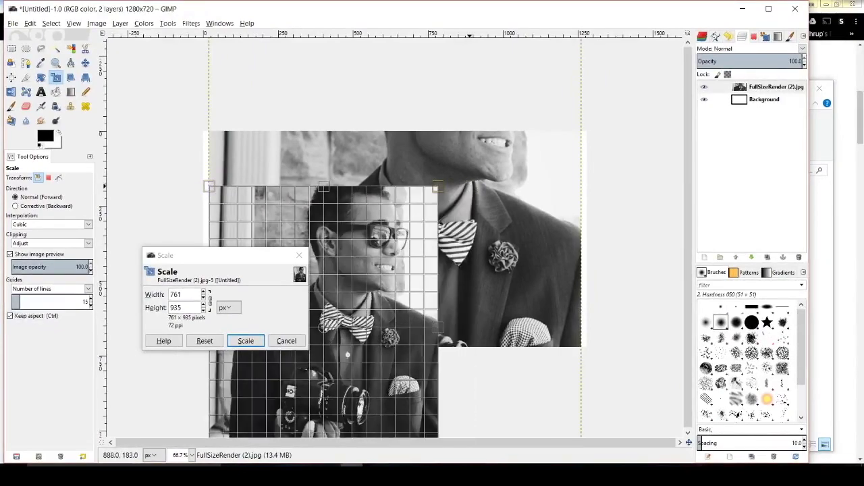
drag(467, 184, 399, 235)
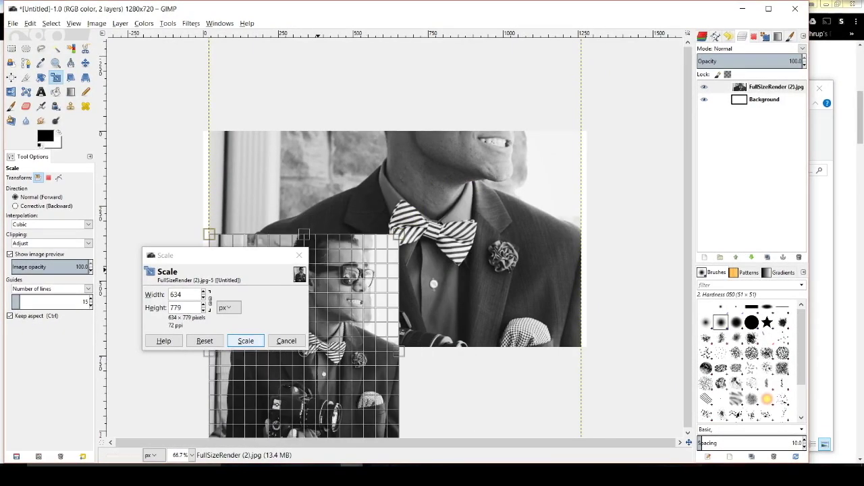
key(Return)
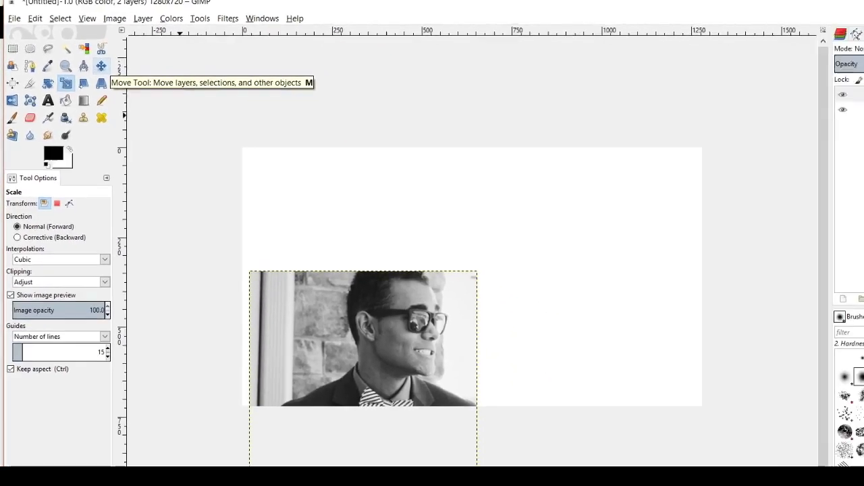
- Move the scaled photo of the man to the right half of the canvas, flush with the right edge
click(101, 66)
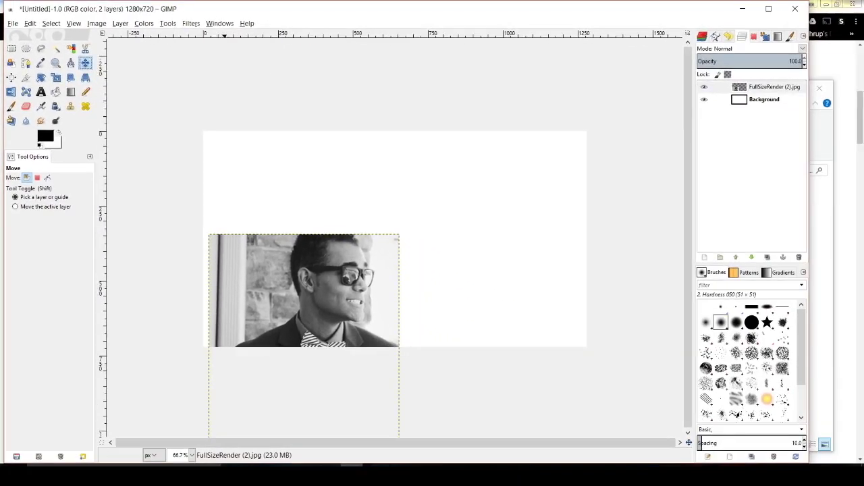
drag(341, 292, 528, 189)
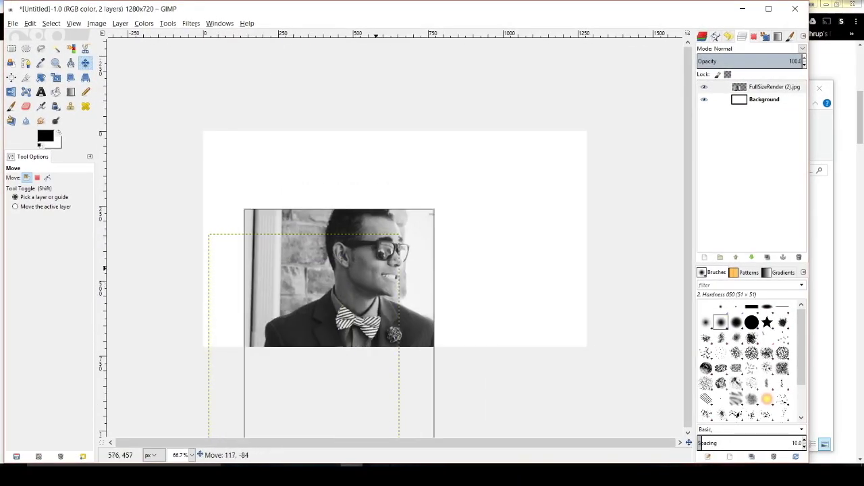
drag(520, 241, 527, 241)
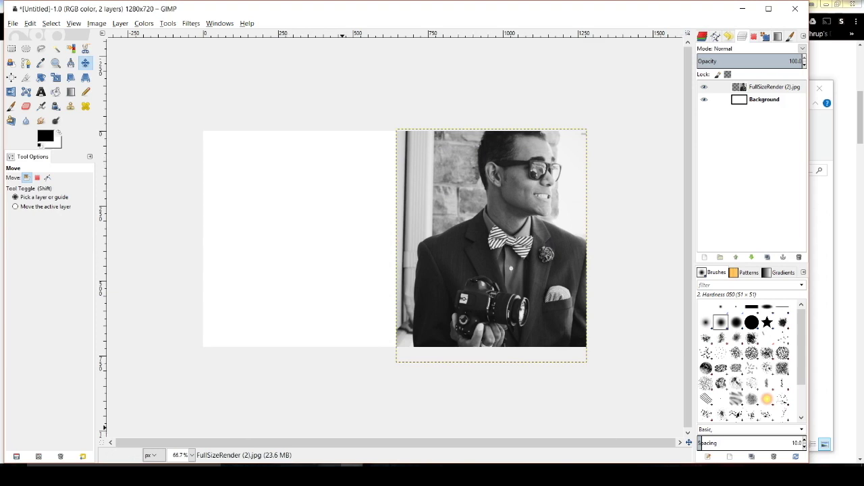
mouse_move(284, 476)
click(285, 419)
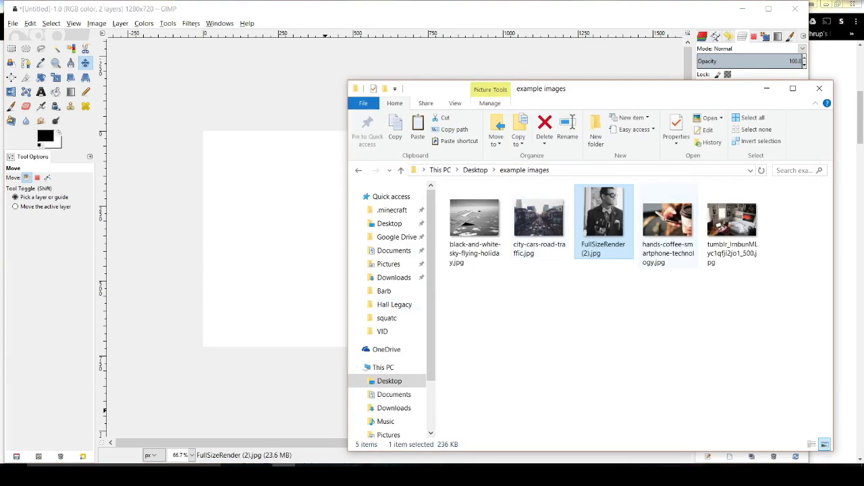
drag(539, 218, 297, 230)
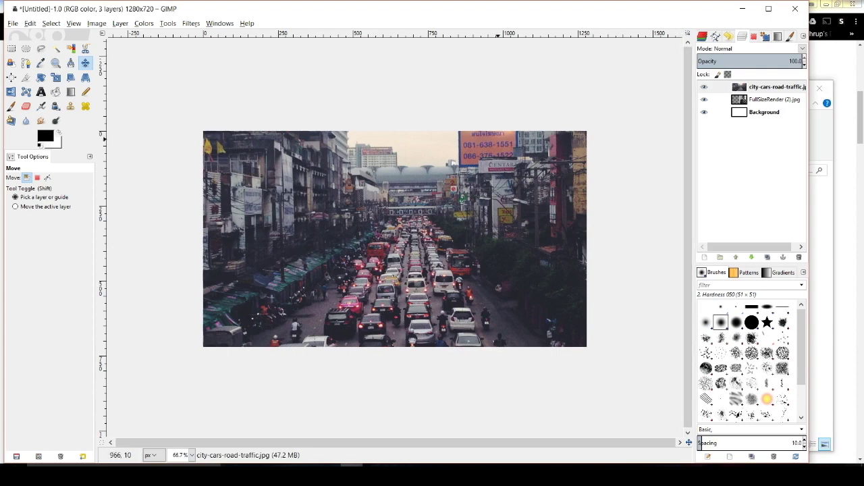
click(799, 257)
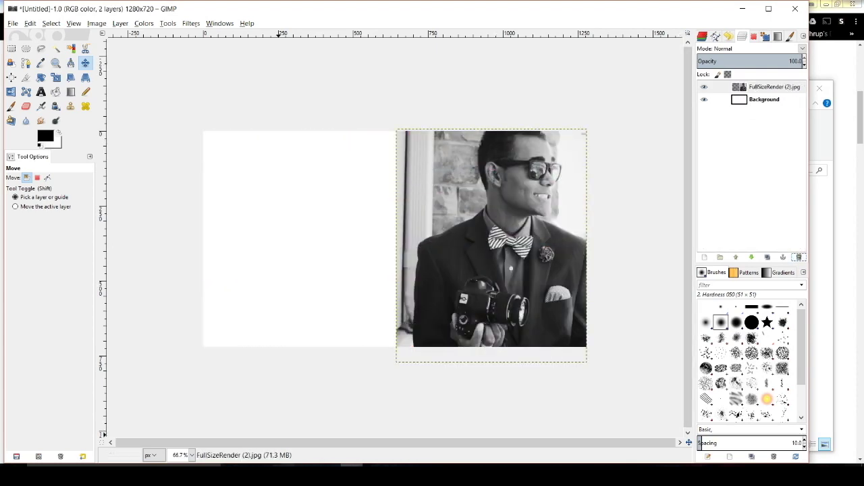
- Add "black-and-white-sky-flying-holiday.jpg" from the "example images" folder as a new layer and scale it to 1312 × 984 px
key(alt+Tab)
drag(475, 223, 289, 254)
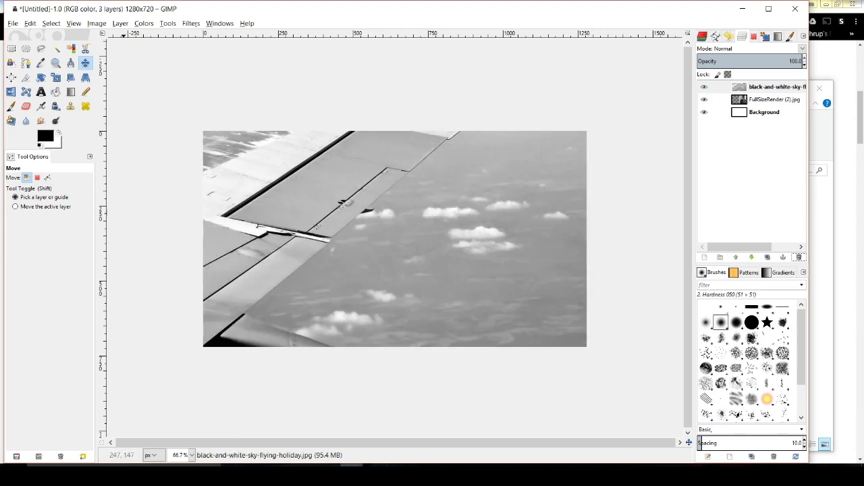
click(56, 77)
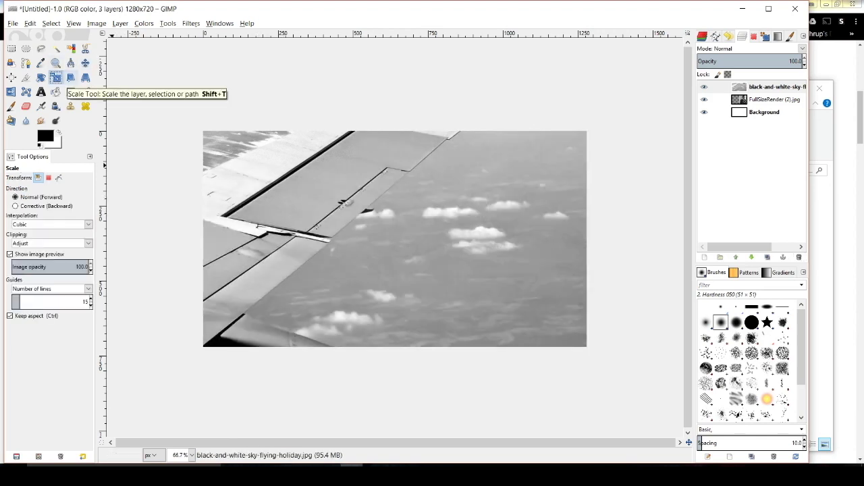
click(395, 239)
drag(396, 239, 494, 293)
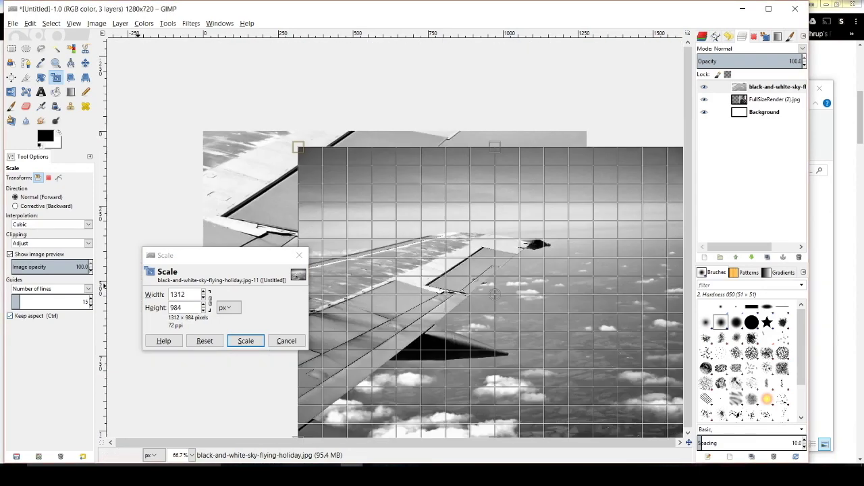
click(245, 340)
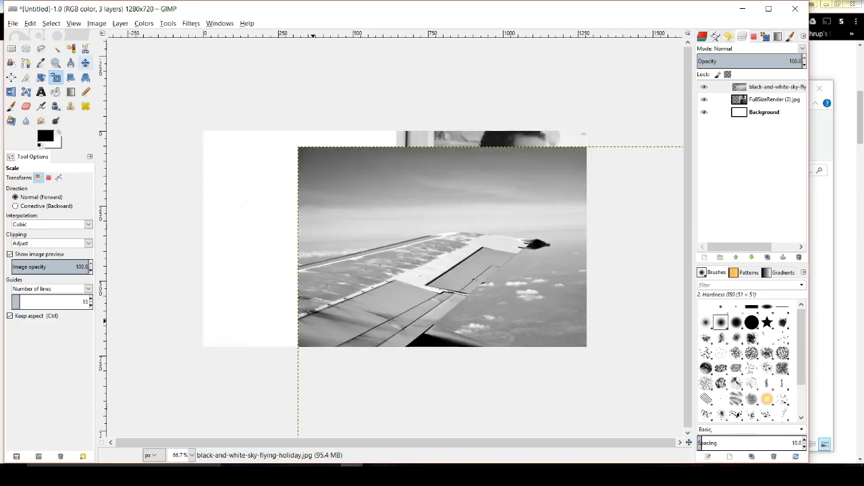
- Move the airplane-wing photo so it covers the whole canvas, and place its layer directly beneath the FullSizeRender (2).jpg layer
key(m)
drag(495, 295, 389, 268)
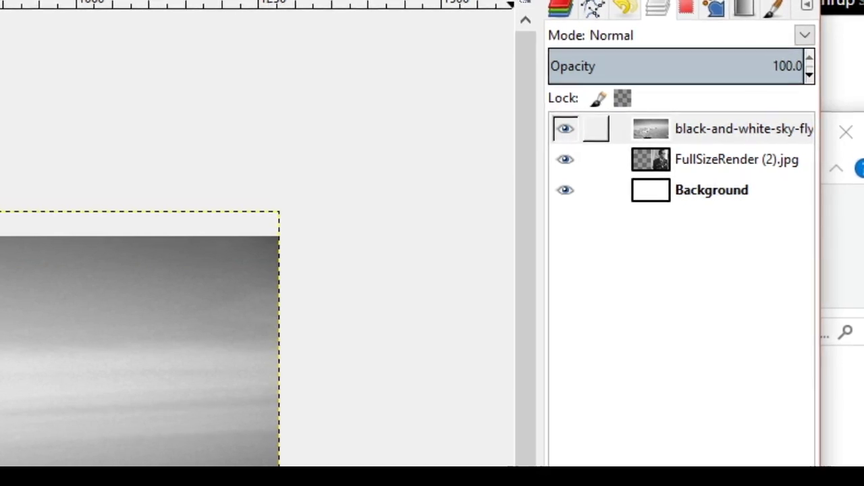
click(743, 128)
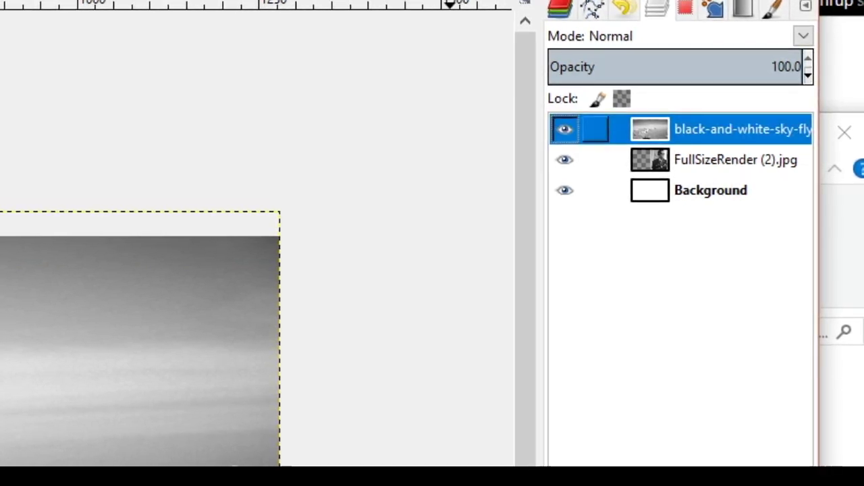
drag(648, 129, 673, 184)
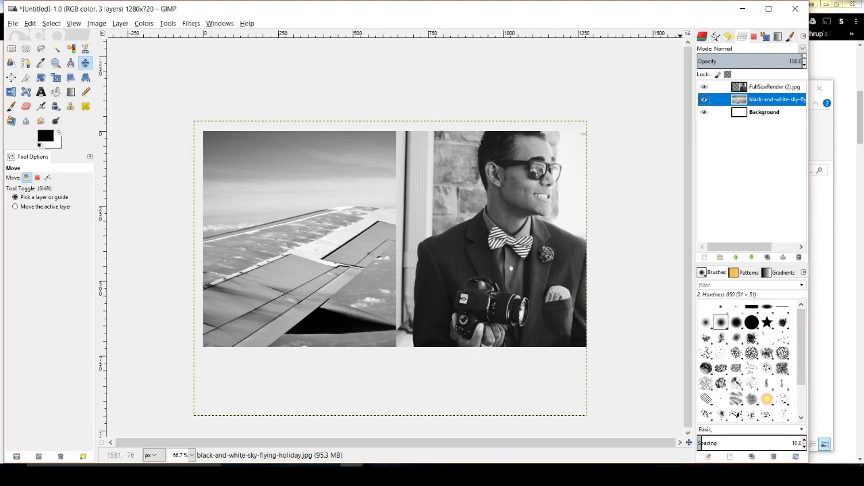
- On the FullSizeRender (2).jpg layer, trace a closed Free Select outline around the man's body, shoulders and head
click(770, 86)
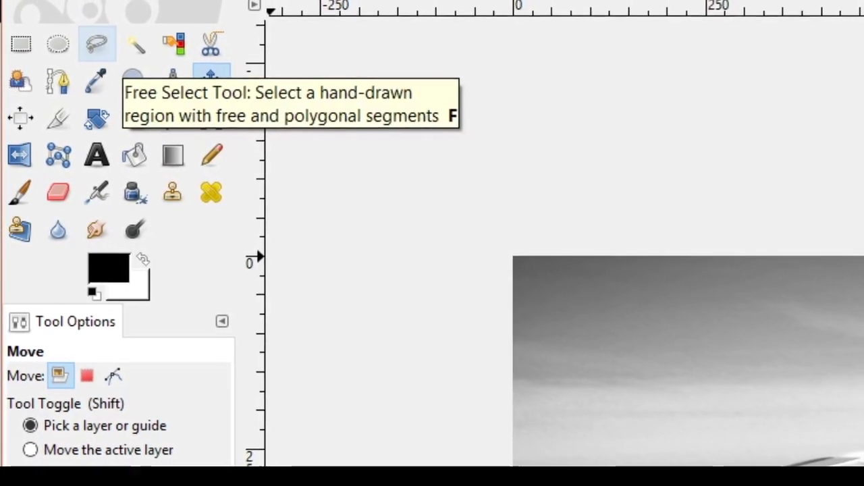
click(98, 41)
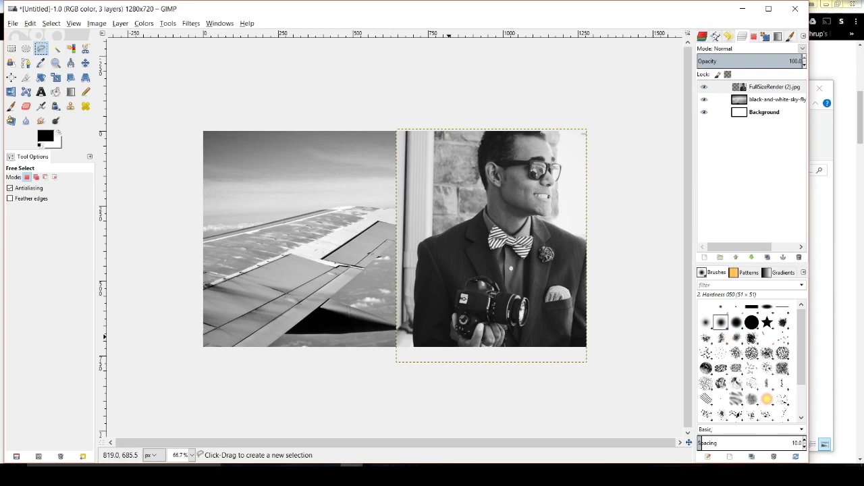
key(1)
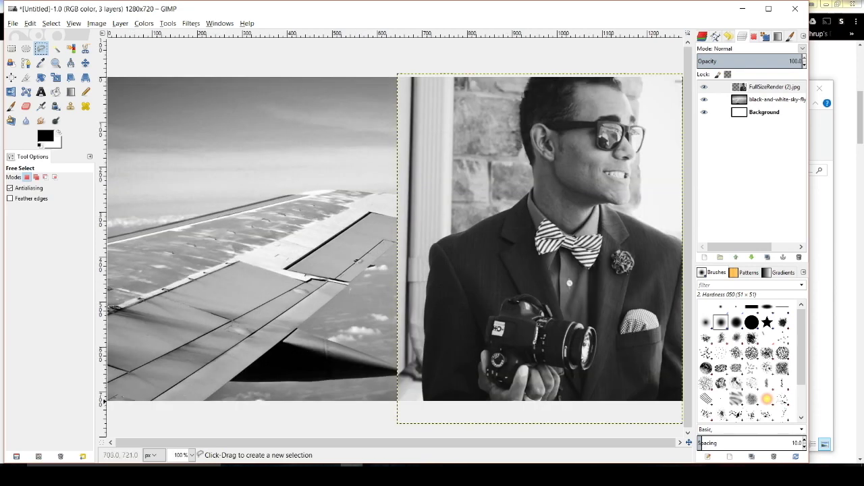
click(424, 410)
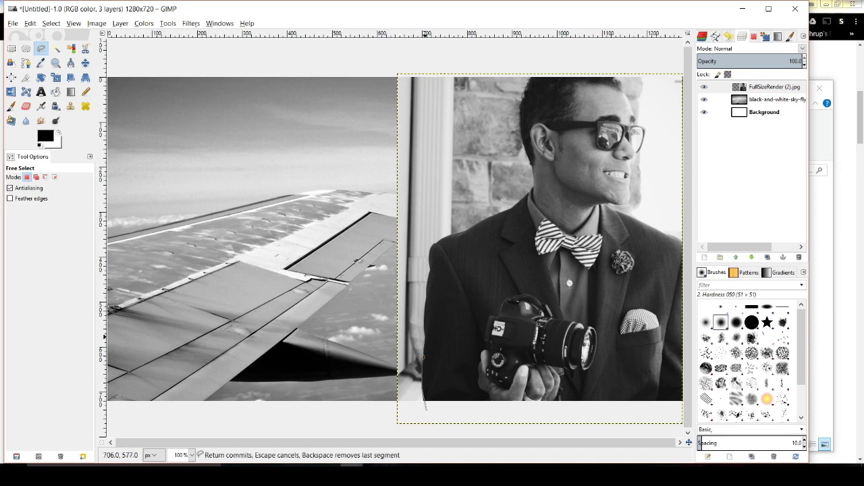
click(426, 296)
click(427, 286)
click(430, 247)
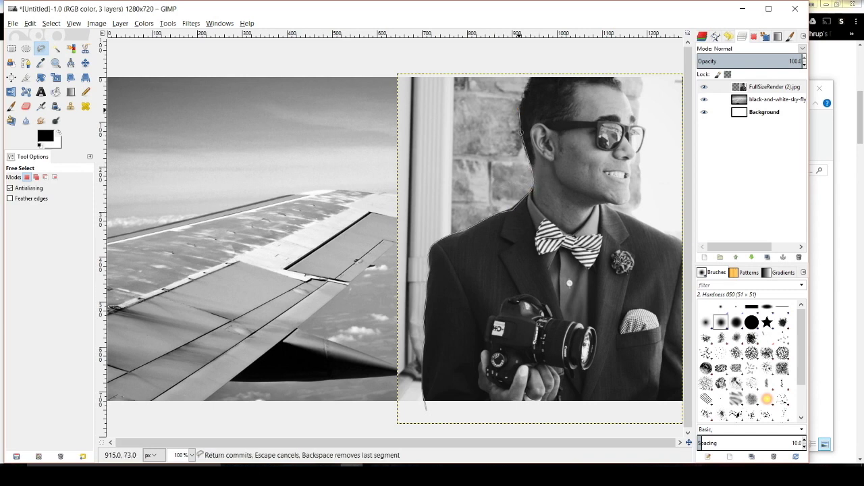
click(533, 65)
click(616, 74)
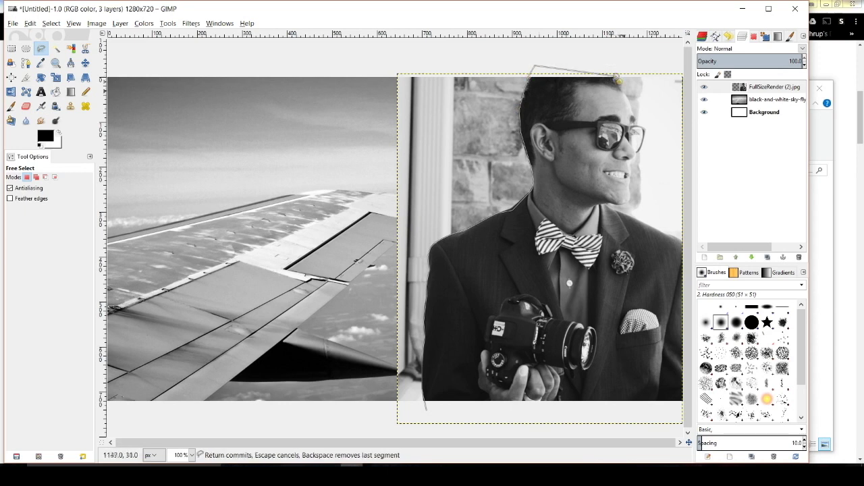
mouse_move(617, 78)
mouse_down()
mouse_move(635, 121)
mouse_move(646, 127)
mouse_move(631, 165)
mouse_up()
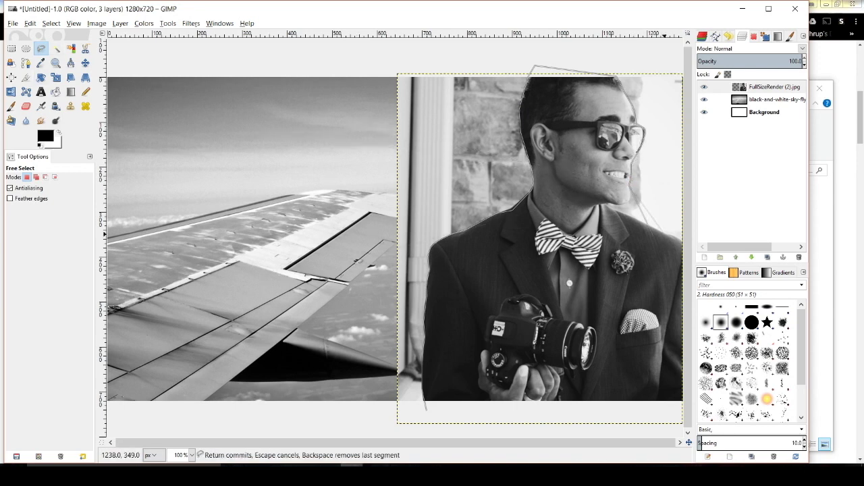
mouse_move(632, 166)
mouse_down()
mouse_move(629, 198)
mouse_move(616, 200)
mouse_up()
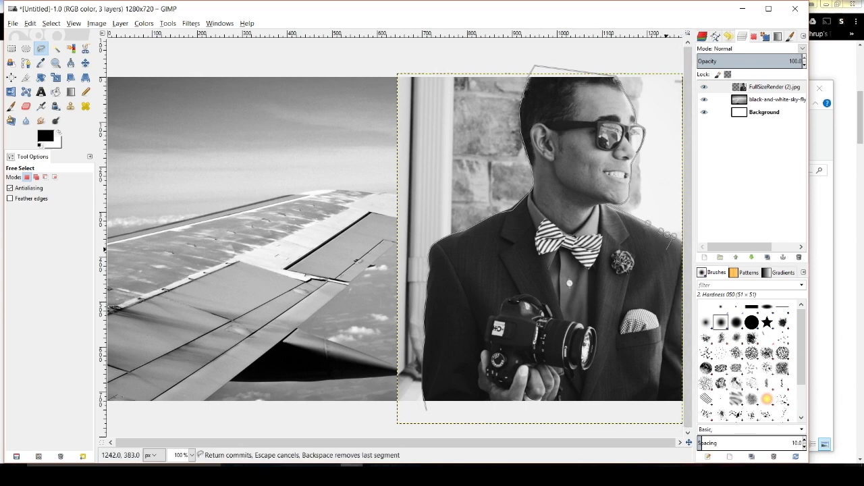
key(minus)
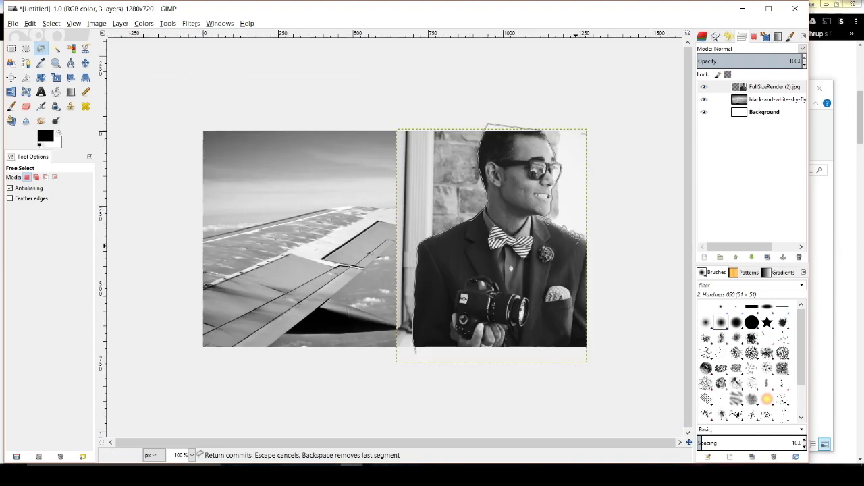
click(617, 371)
click(470, 379)
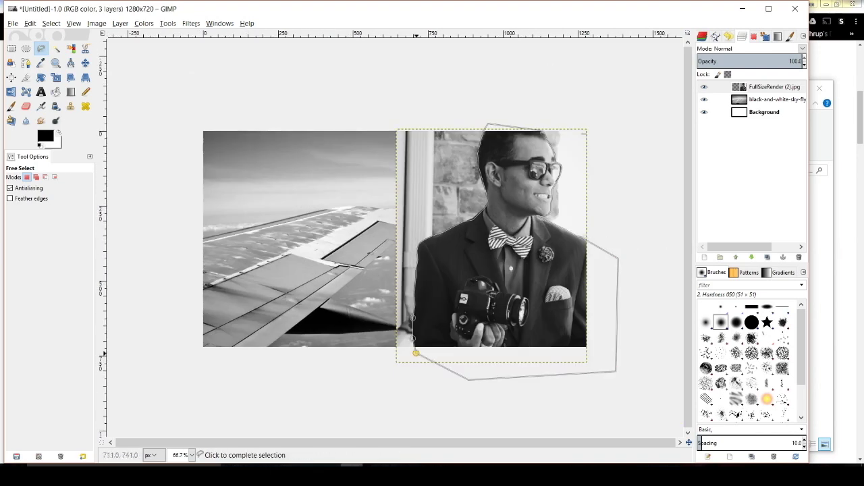
click(416, 352)
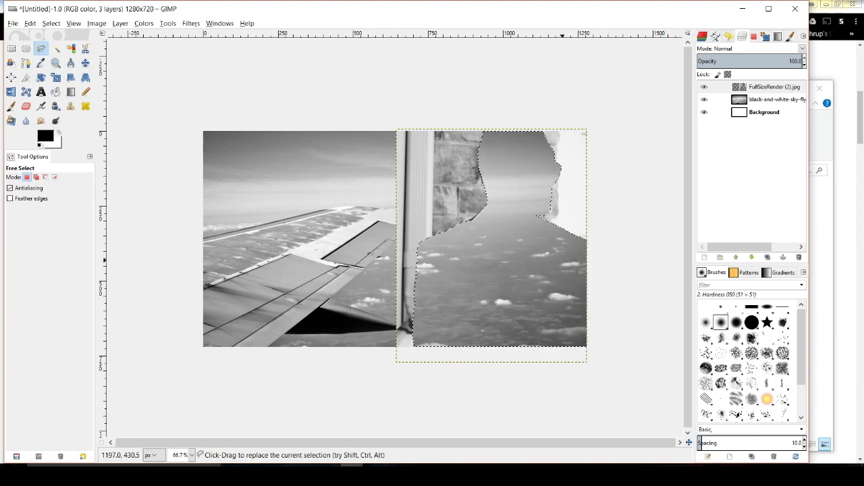
- Undo the man's deletion, invert the selection to delete the photo's background around him instead, and clear the selection, keeping his layer active
key(ctrl)
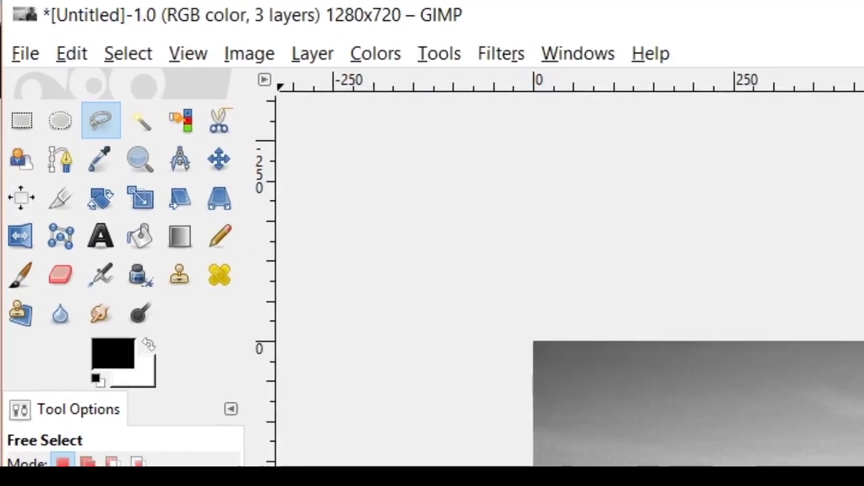
key(alt+s)
key(Down)
key(Down)
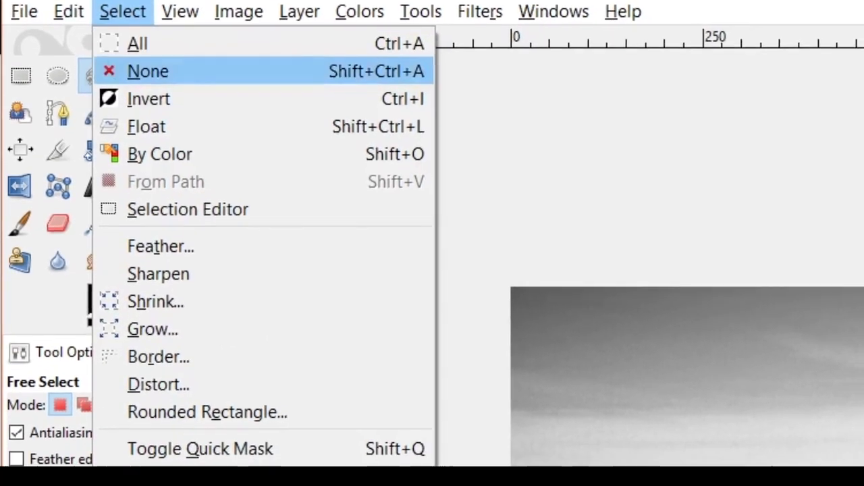
key(Return)
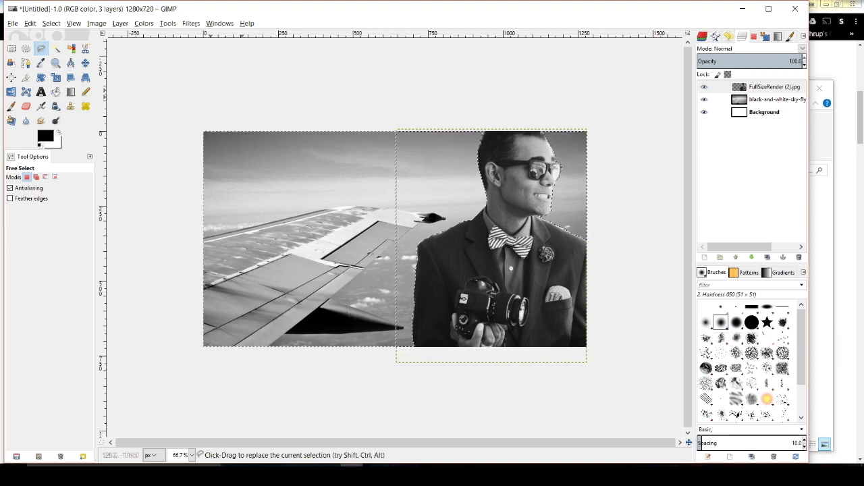
key(ctrl+shift+a)
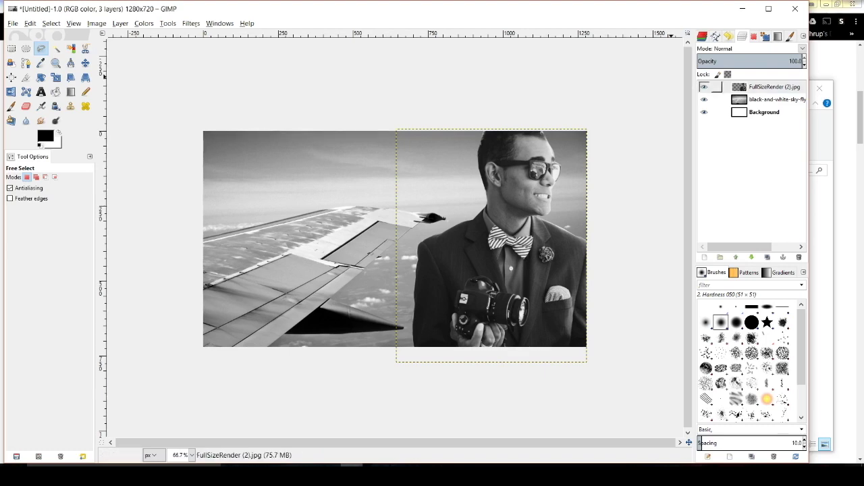
click(775, 87)
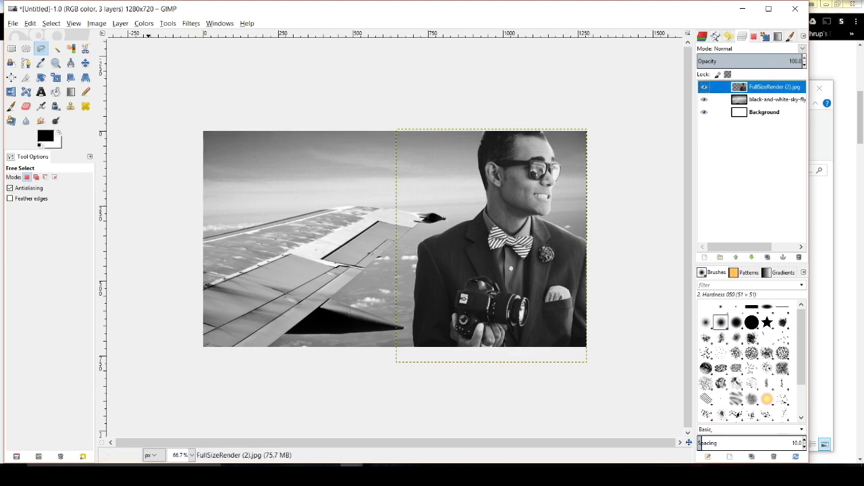
- Apply a Drop Shadow to the FullSizeRender (2).jpg layer with Allow resizing turned off
key(alt+t)
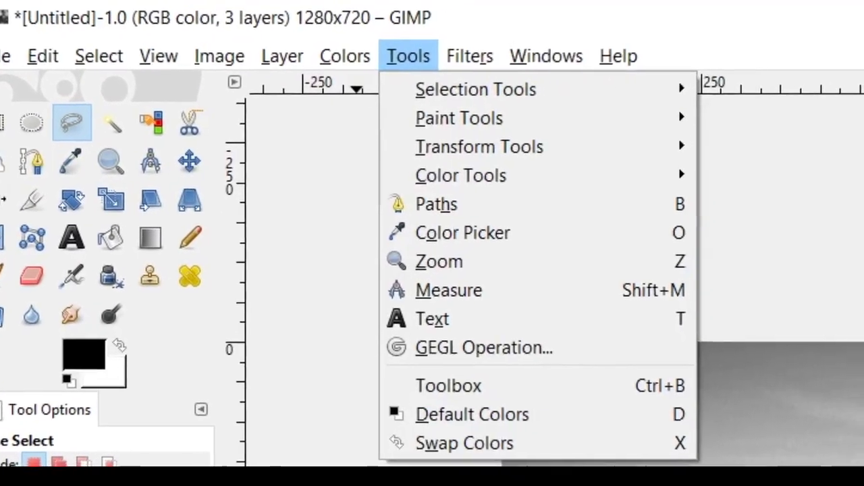
key(Right)
key(Down)
key(Down)
key(Down)
key(Down)
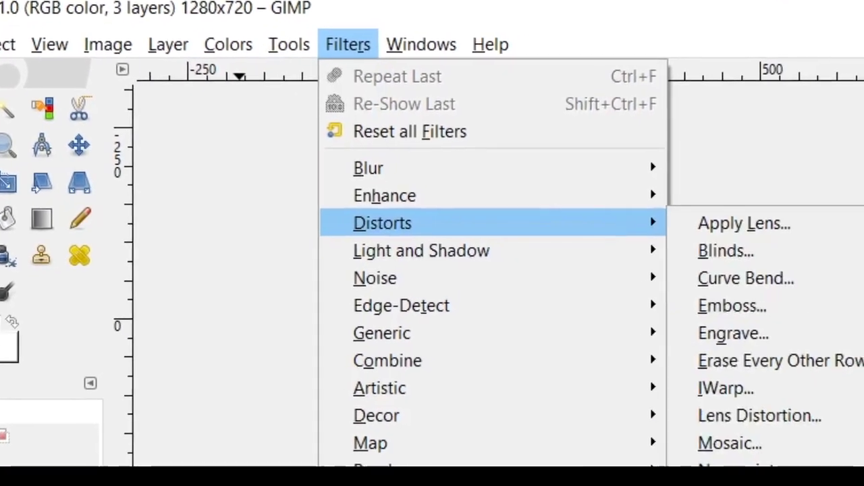
key(Down)
key(Right)
key(Down)
key(Down)
key(Down)
key(Down)
key(Down)
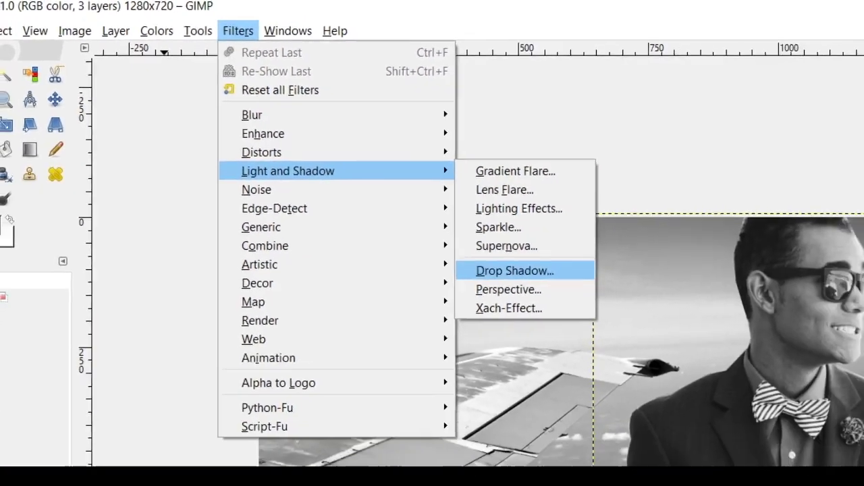
key(Escape)
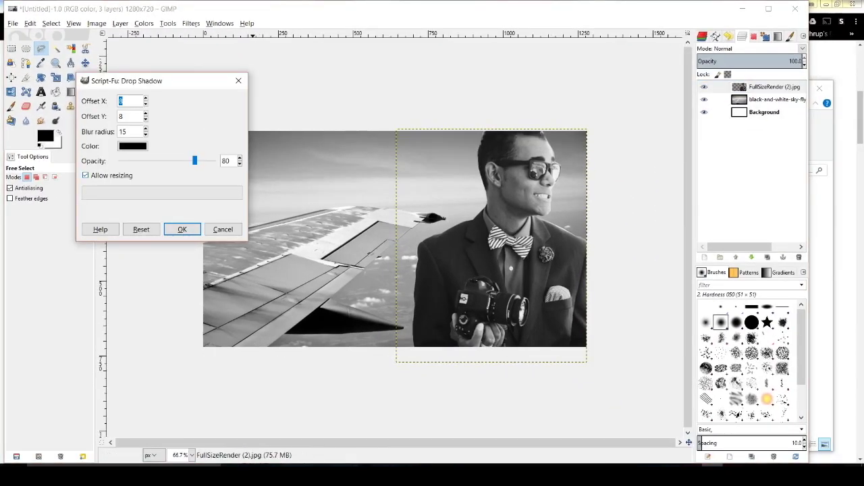
key(Tab)
key(Tab)
key(Tab)
key(Tab)
key(Tab)
key(Tab)
key(space)
key(shift+Tab)
key(shift+Tab)
key(shift+Tab)
key(shift+Tab)
key(shift+Tab)
key(shift+Tab)
text(9)
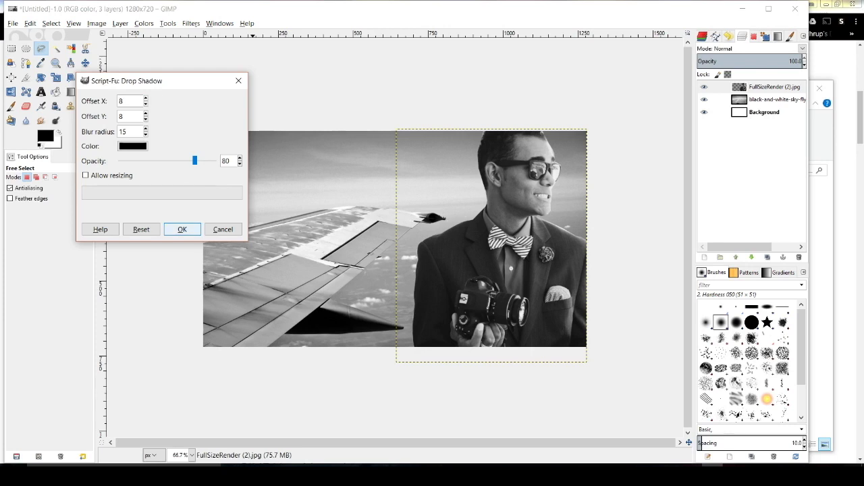
key(Return)
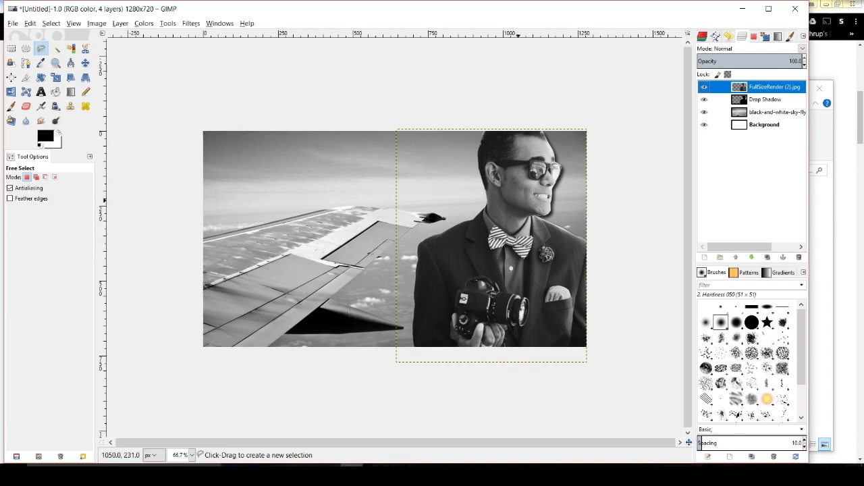
- Activate the Text tool and set the foreground color to white, ffffff
click(42, 92)
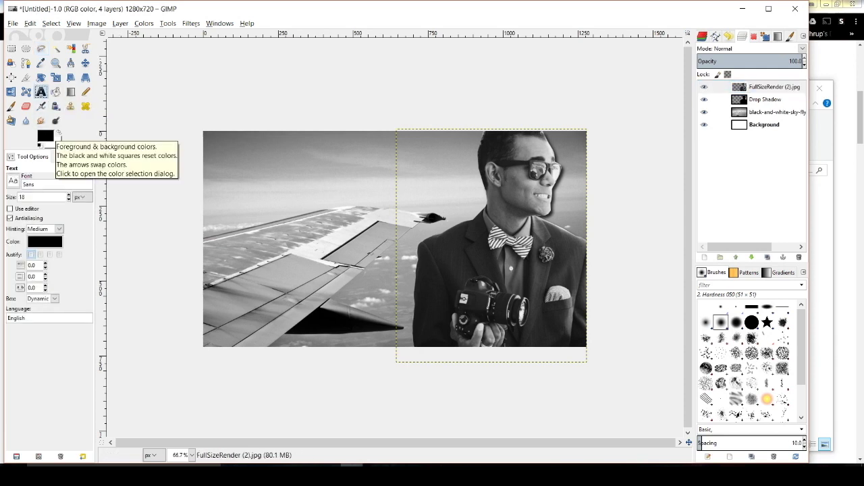
click(45, 137)
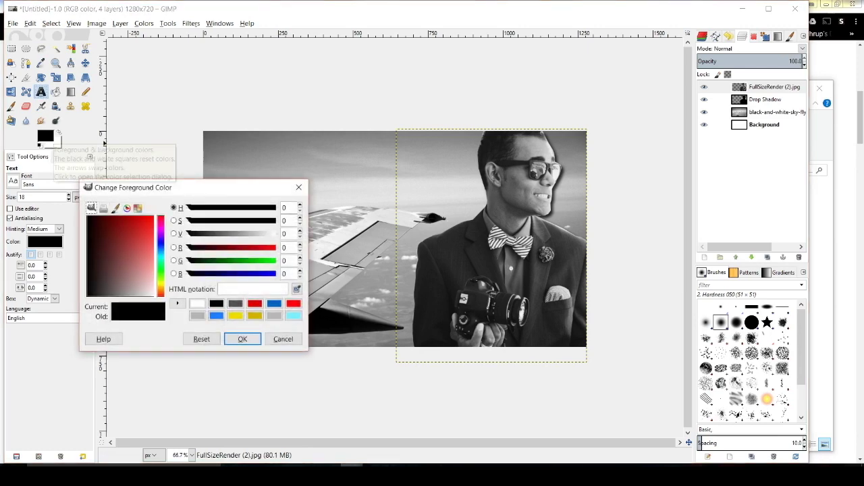
drag(121, 270, 87, 217)
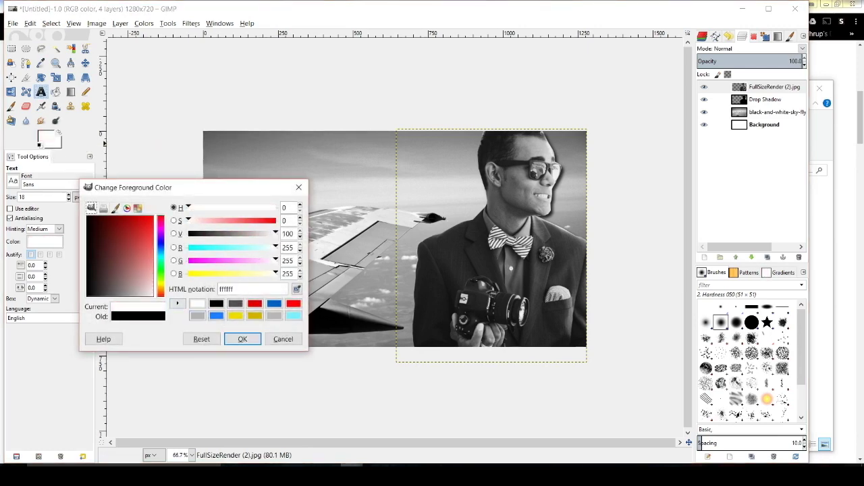
click(243, 339)
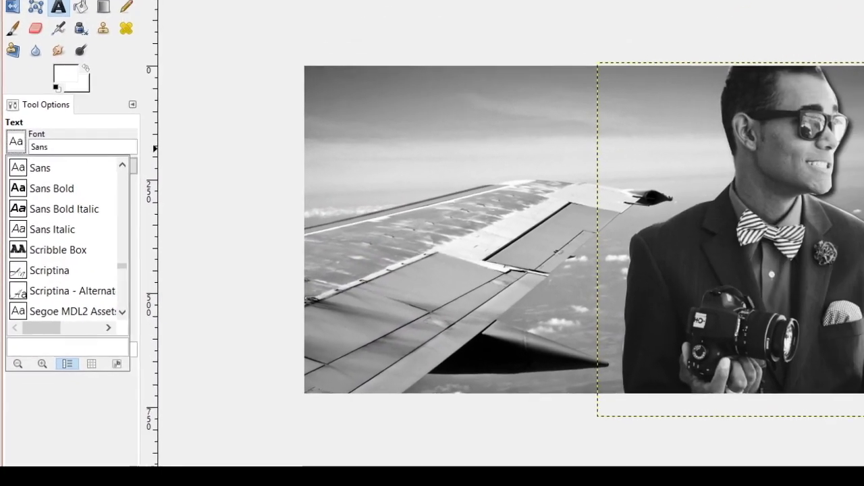
- Add the text "THIS IS AN EXAMPLE." over the sky in the Scribble Box font at 40 px
click(58, 250)
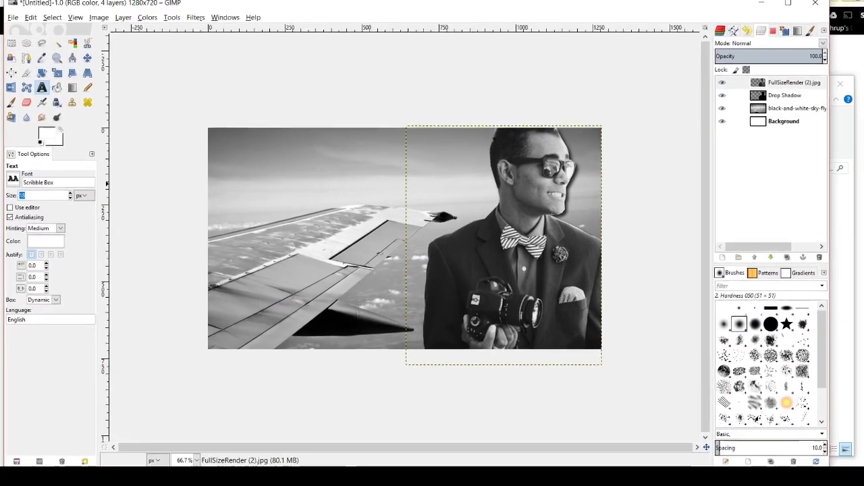
double_click(30, 191)
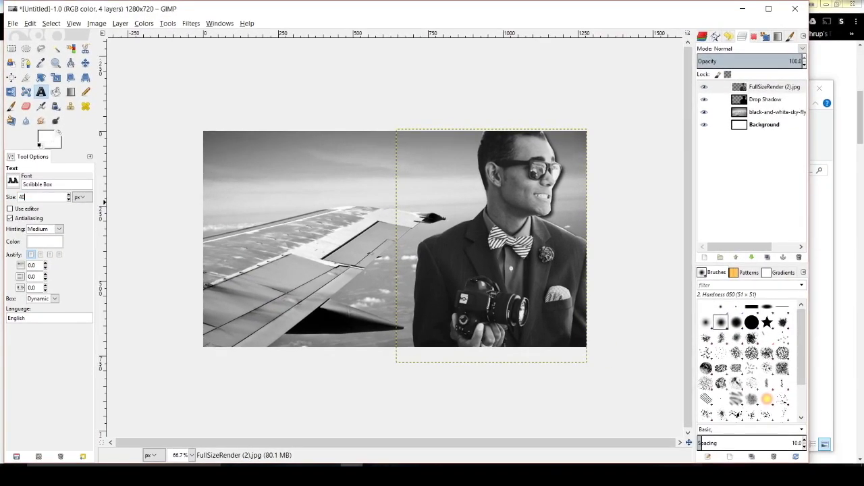
click(226, 164)
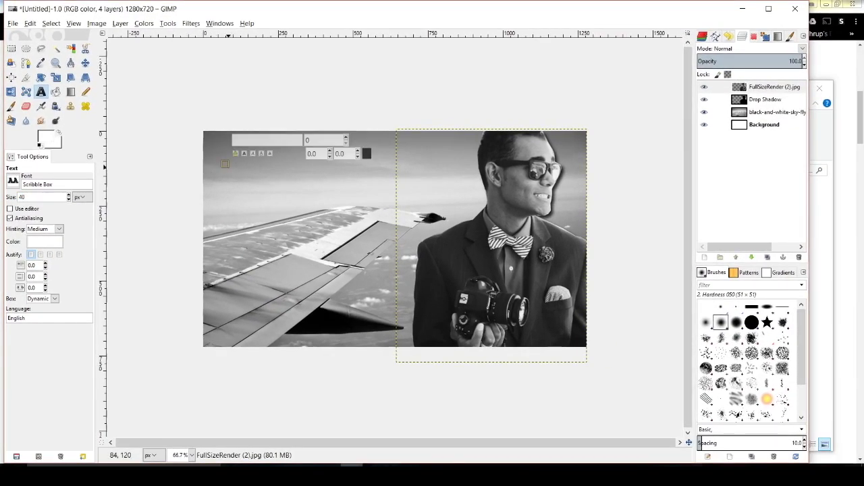
text(THIS)
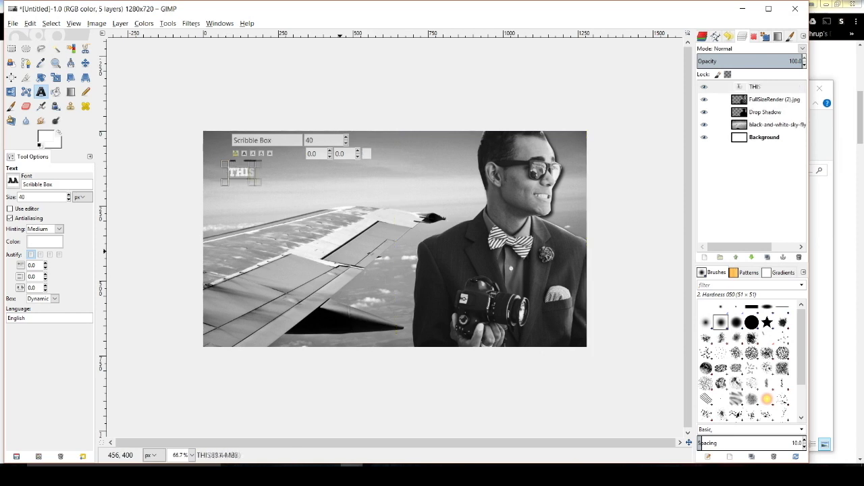
text( IS AN EXAMPLE.)
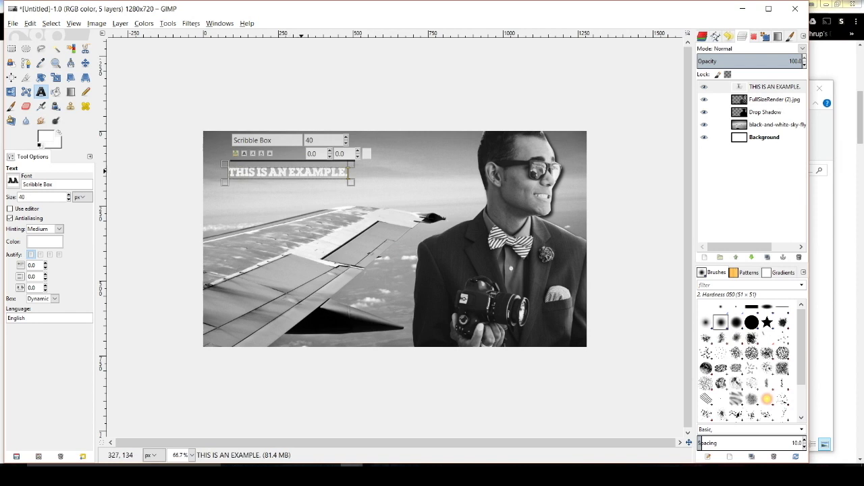
- Select the whole "THIS IS AN EXAMPLE." text and enlarge its font size to 200
triple_click(298, 172)
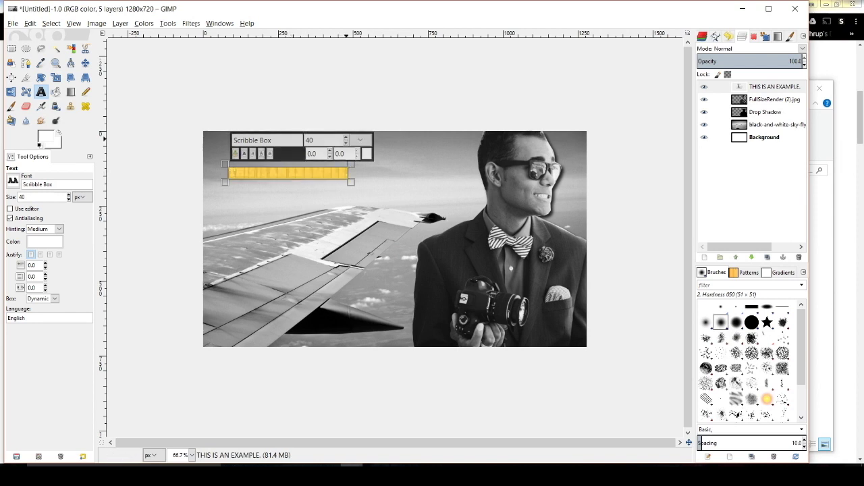
scroll(346, 140, up, 10)
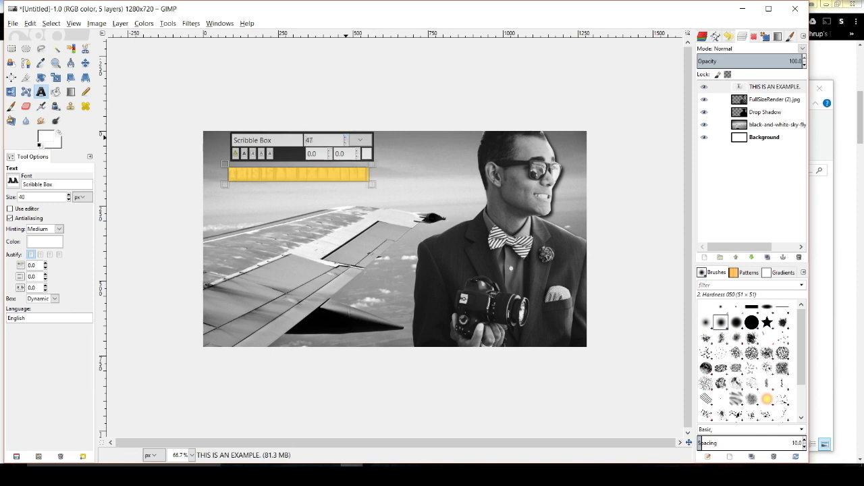
double_click(321, 140)
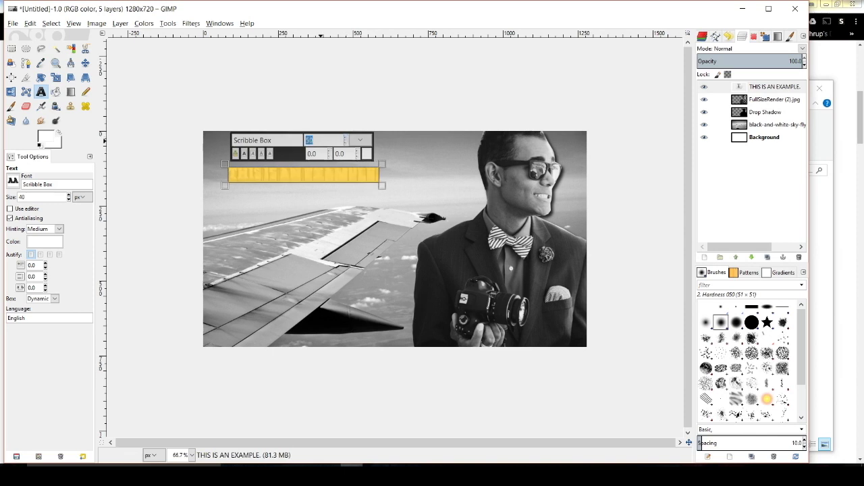
text(100)
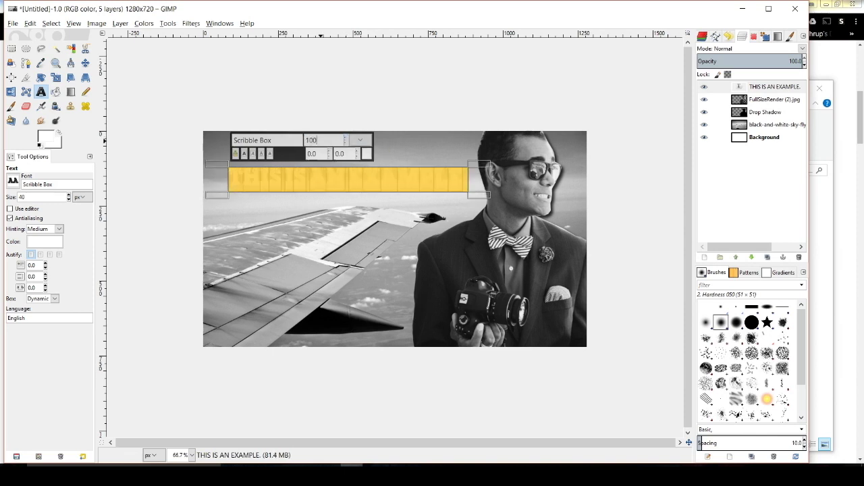
key(BackSpace)
key(BackSpace)
text(200)
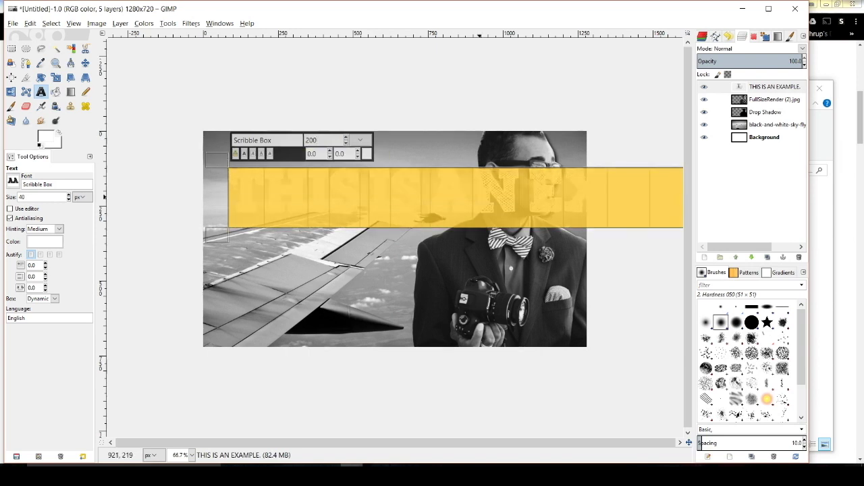
- Break the text before "EXAMPLE." so that it runs over two lines
click(541, 196)
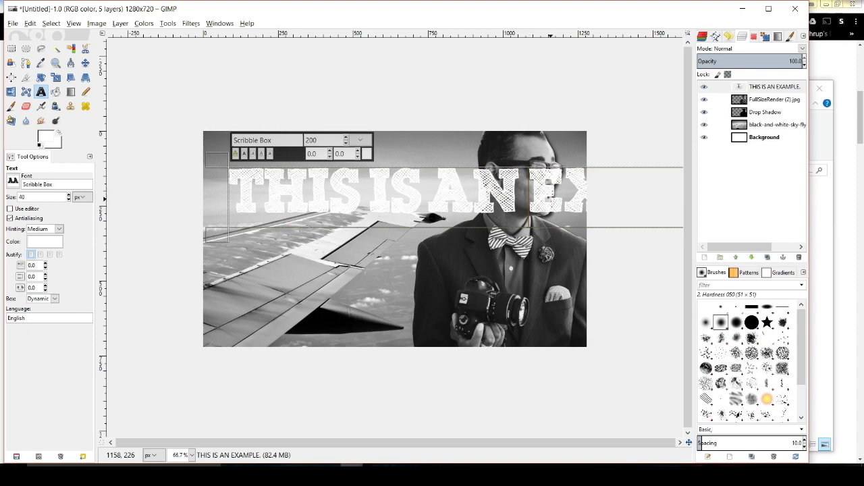
key(BackSpace)
key(Return)
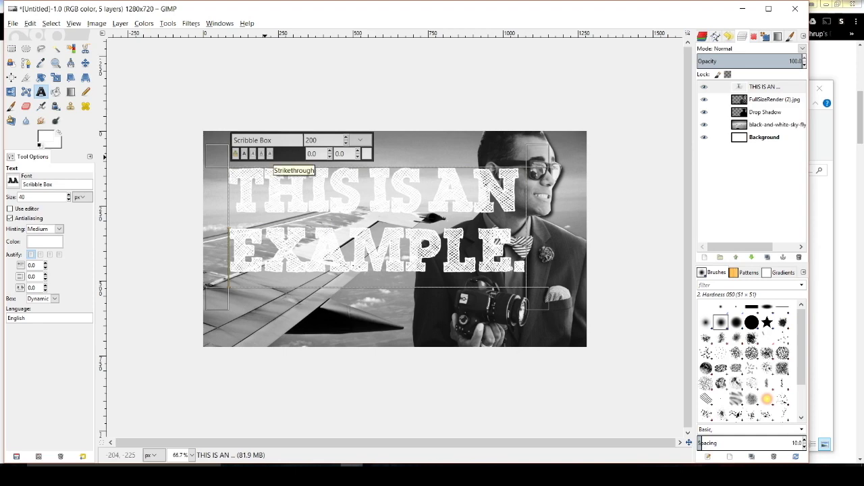
- Move the text to the canvas's upper-left corner and place its layer directly beneath the man's Drop Shadow layer
click(85, 63)
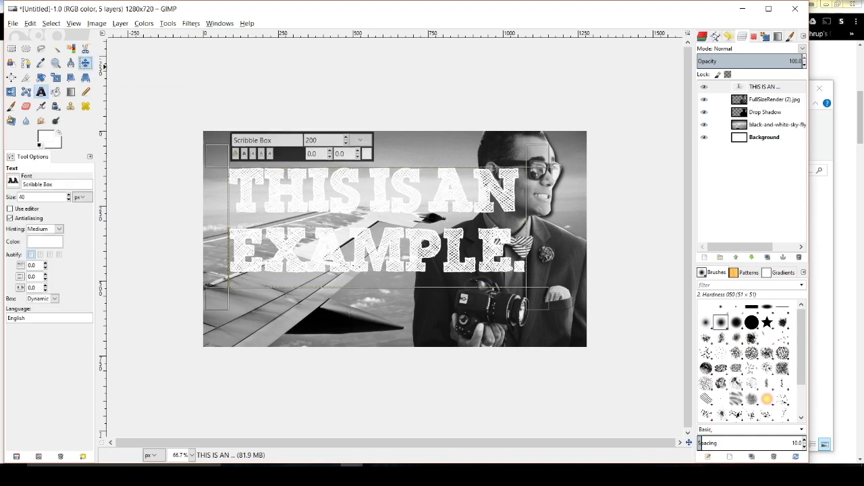
mouse_move(466, 229)
mouse_down()
mouse_move(455, 243)
mouse_move(444, 215)
mouse_move(467, 232)
mouse_up()
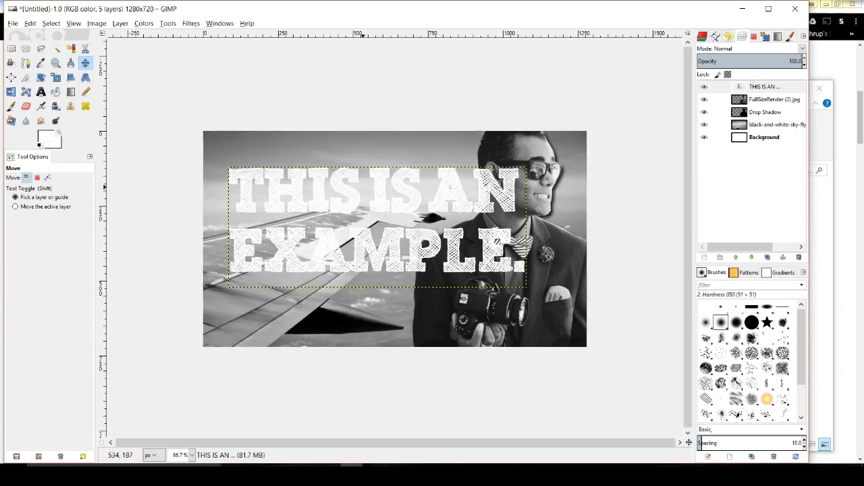
drag(376, 227, 351, 197)
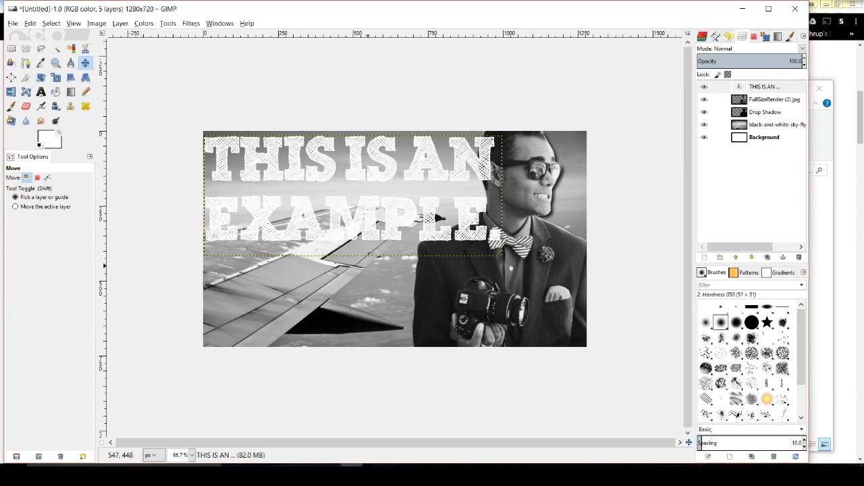
click(770, 87)
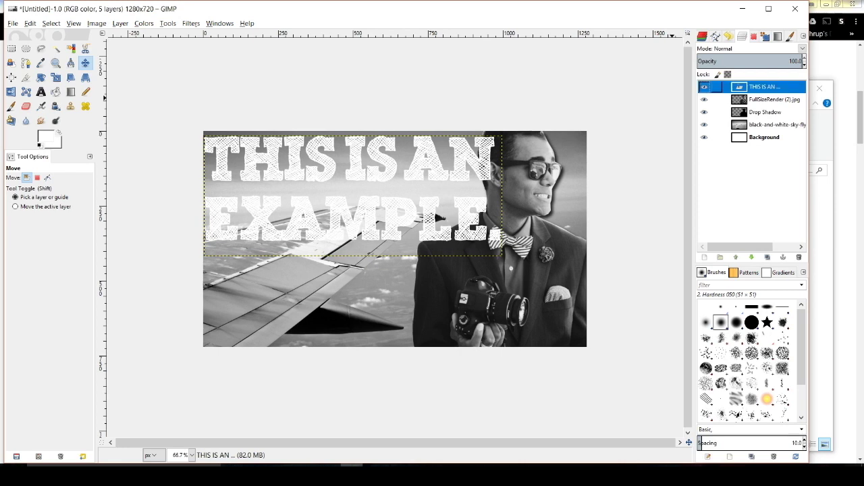
drag(770, 87, 783, 122)
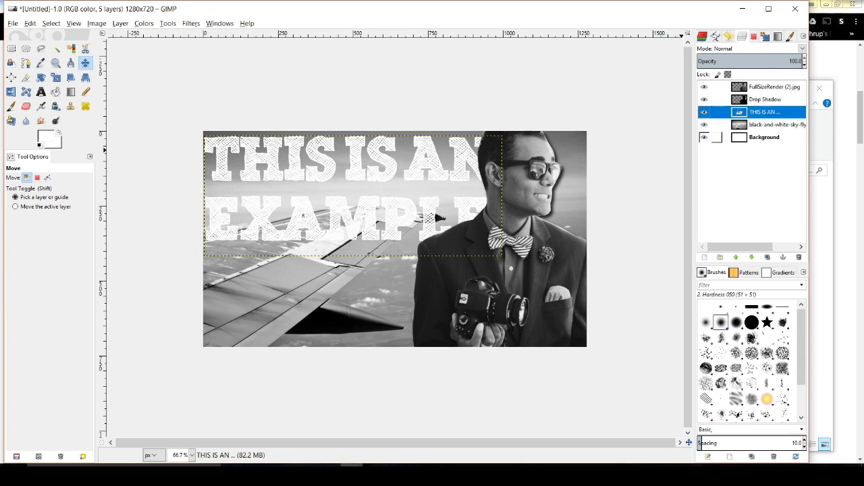
- Repeat the Drop Shadow filter with the same settings on the "THIS IS AN EXAMPLE." text layer
click(739, 137)
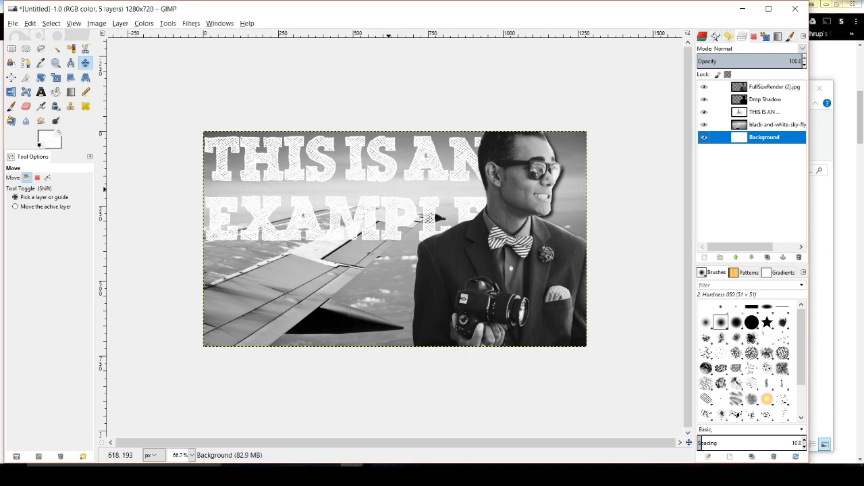
click(709, 114)
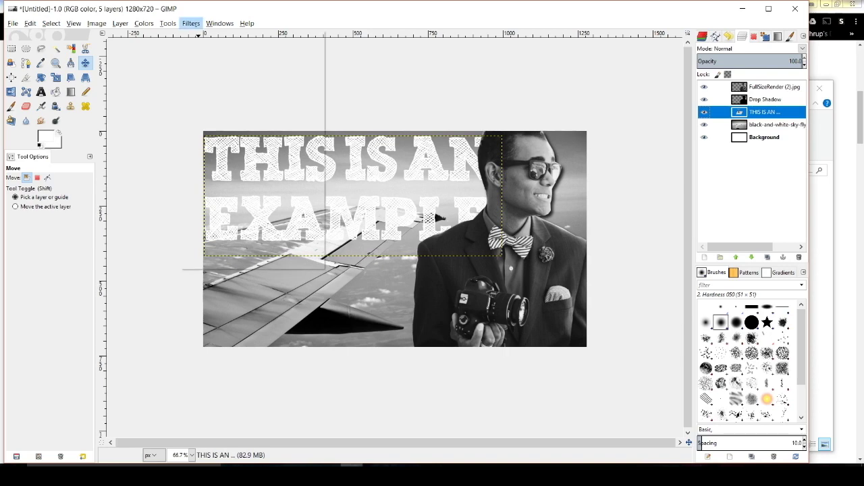
click(191, 23)
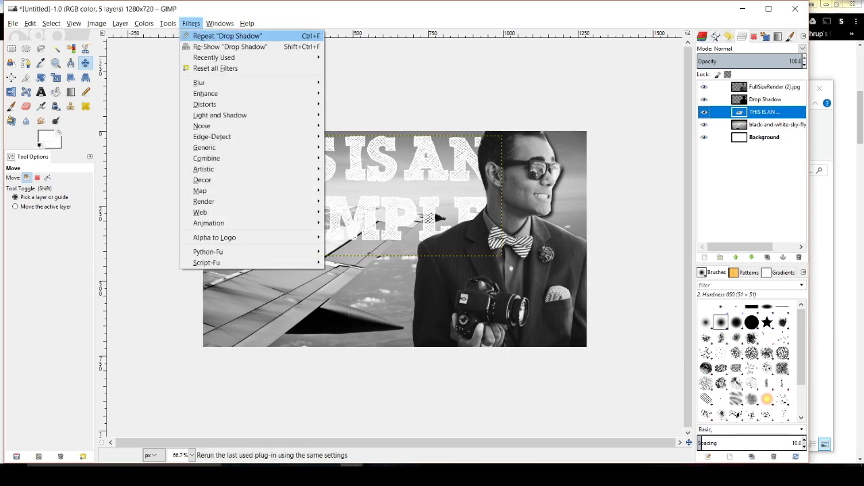
click(222, 36)
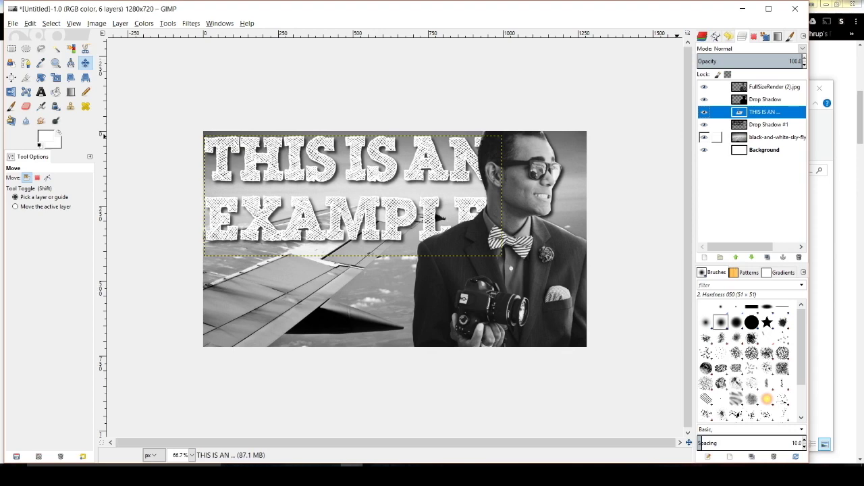
- Colorize the black-and-white-sky-flying-holiday.jpg layer with a hue of 189
click(436, 216)
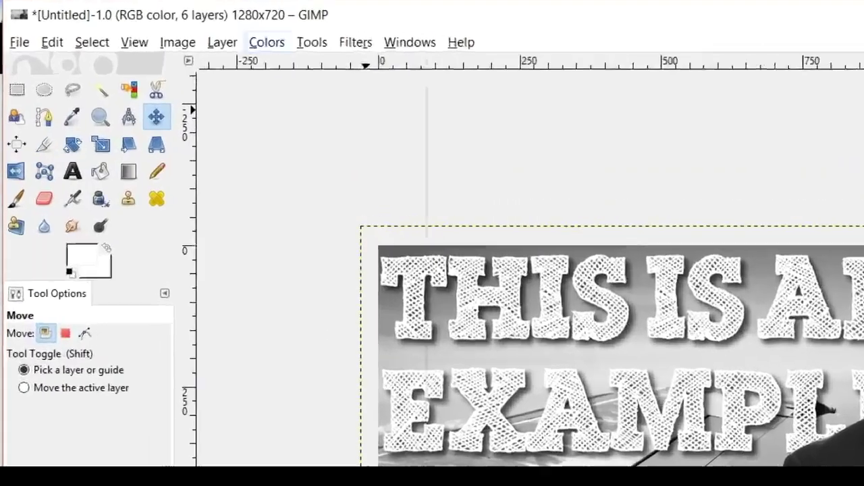
click(156, 25)
click(172, 62)
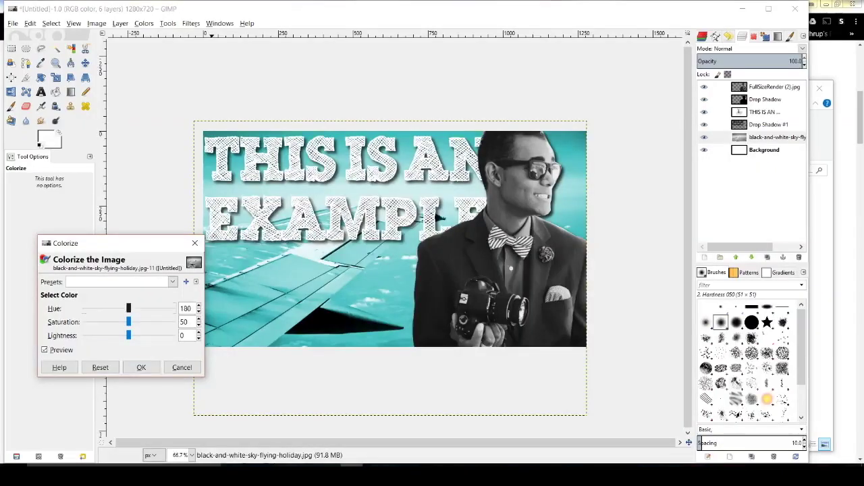
drag(206, 371, 165, 371)
drag(106, 308, 130, 308)
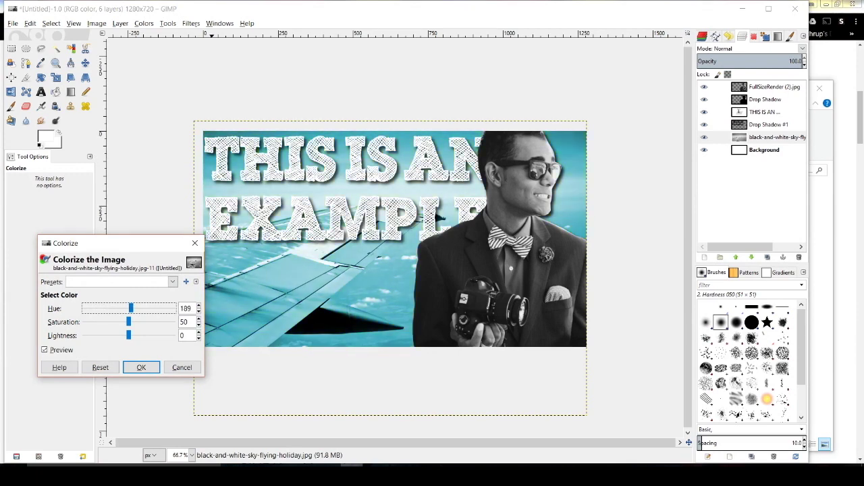
click(141, 367)
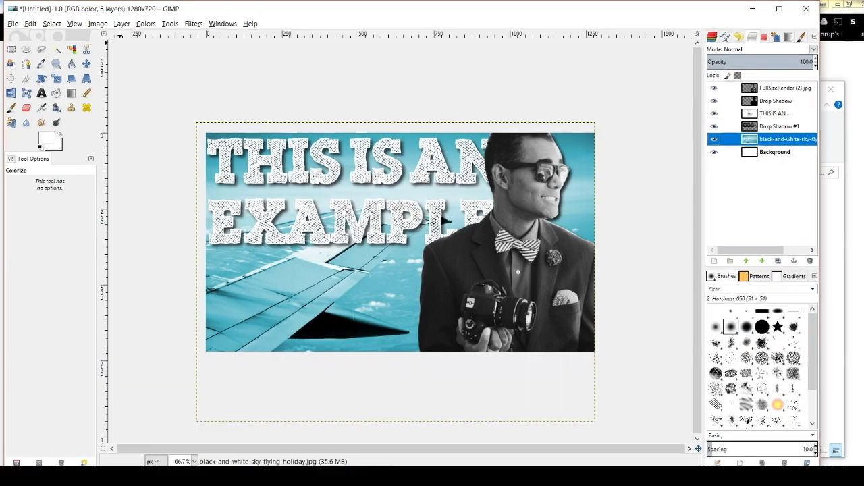
- Start exporting the finished thumbnail and name the exported file EXAMPLE
key(alt+f)
key(Down)
key(Down)
key(Down)
key(Down)
key(Down)
key(Down)
key(Down)
key(Down)
key(Down)
key(Down)
key(Return)
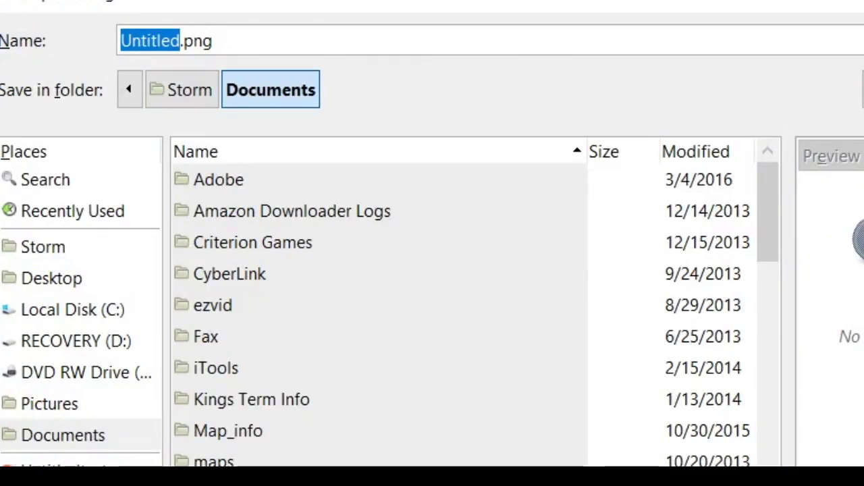
text(EXAMPLE)
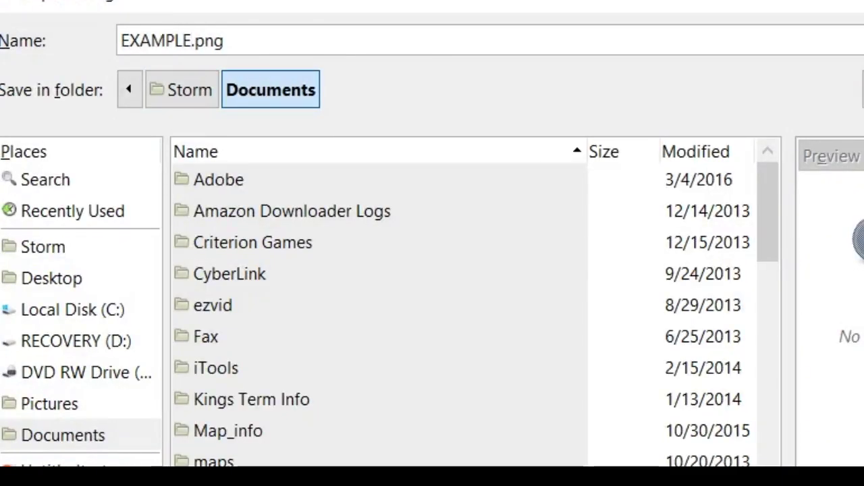
- Change the file extension to JPG and export the thumbnail to the Desktop as a JPEG with quality 100
key(End)
key(BackSpace)
key(BackSpace)
key(BackSpace)
text(JPG)
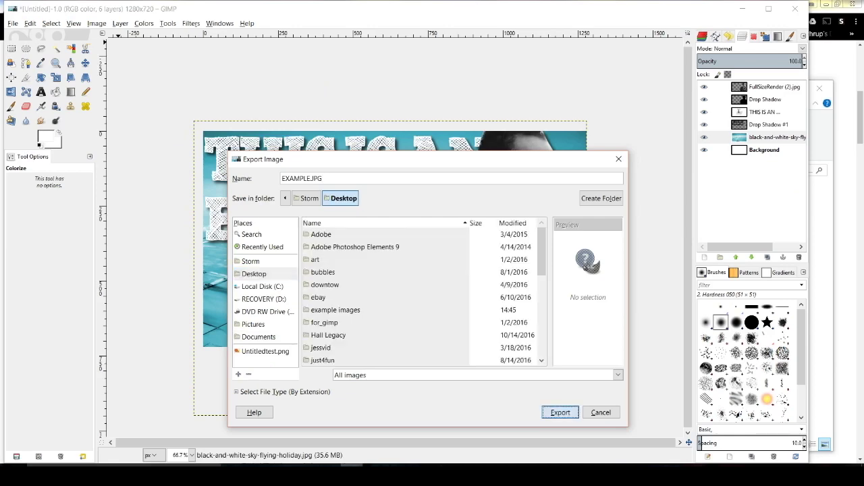
key(Return)
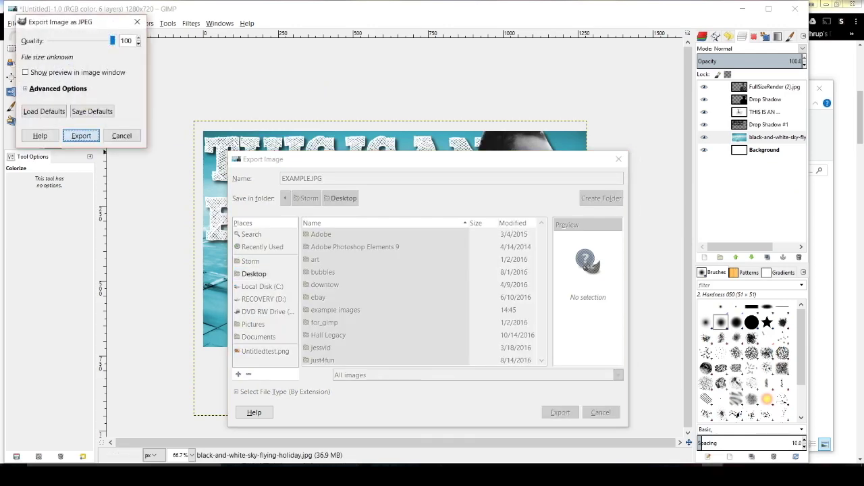
key(Return)
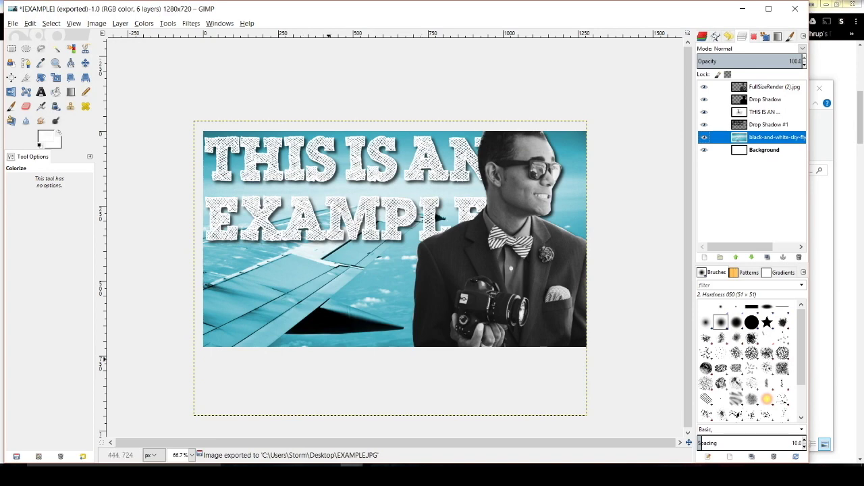
- Switch to File Explorer, go up to the Desktop folder and locate the exported EXAMPLE.JPG to view it
key(alt+Tab)
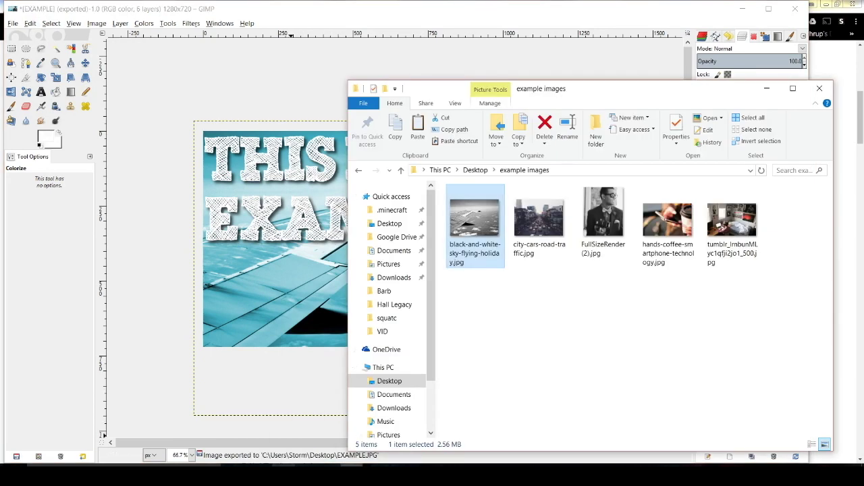
key(alt+Up)
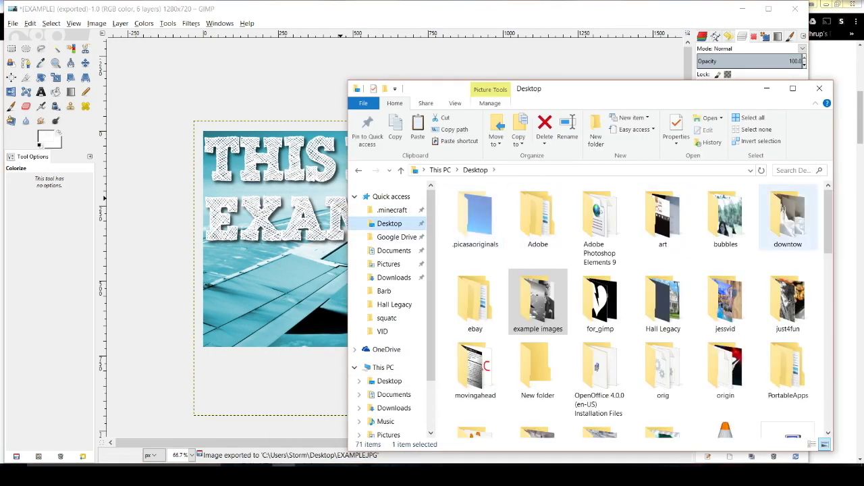
scroll(635, 311, down, 10)
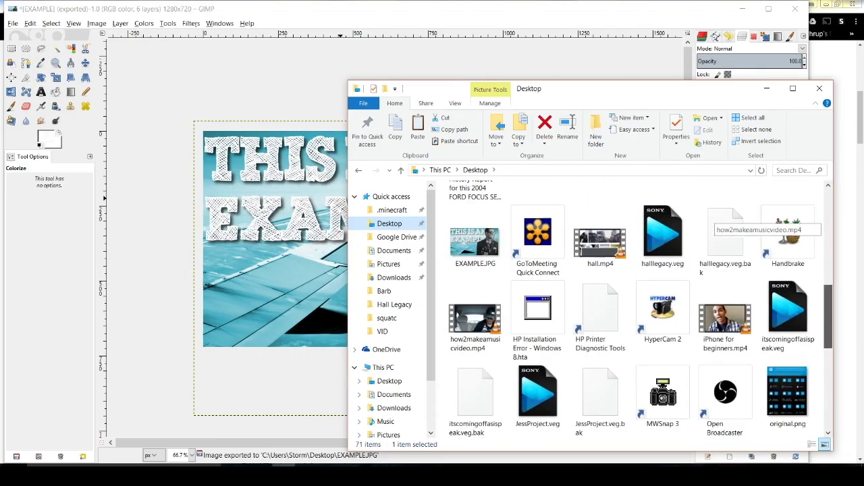
key(Return)
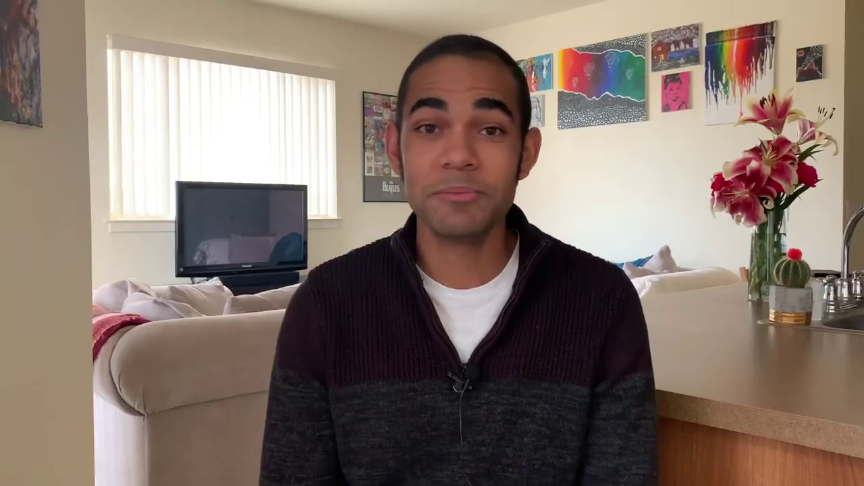